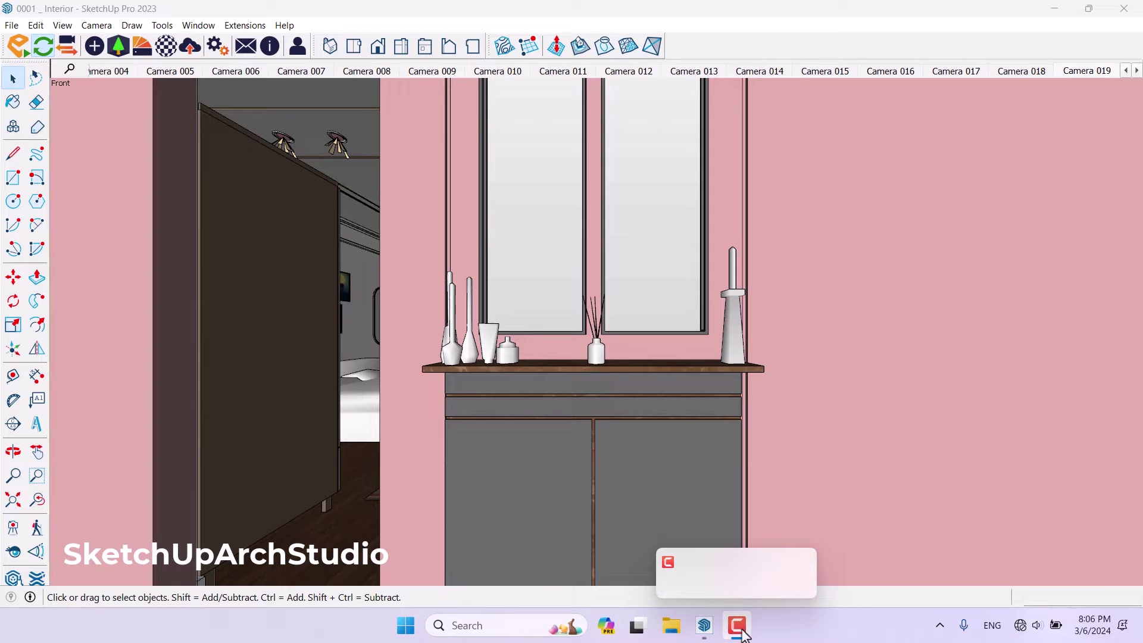
Switch to Enscape, show the Camera 019 view from the saved views list, and close the list
{"action": "mouse_move", "coordinate": [716, 630]}
{"action": "left_click", "coordinate": [780, 569]}
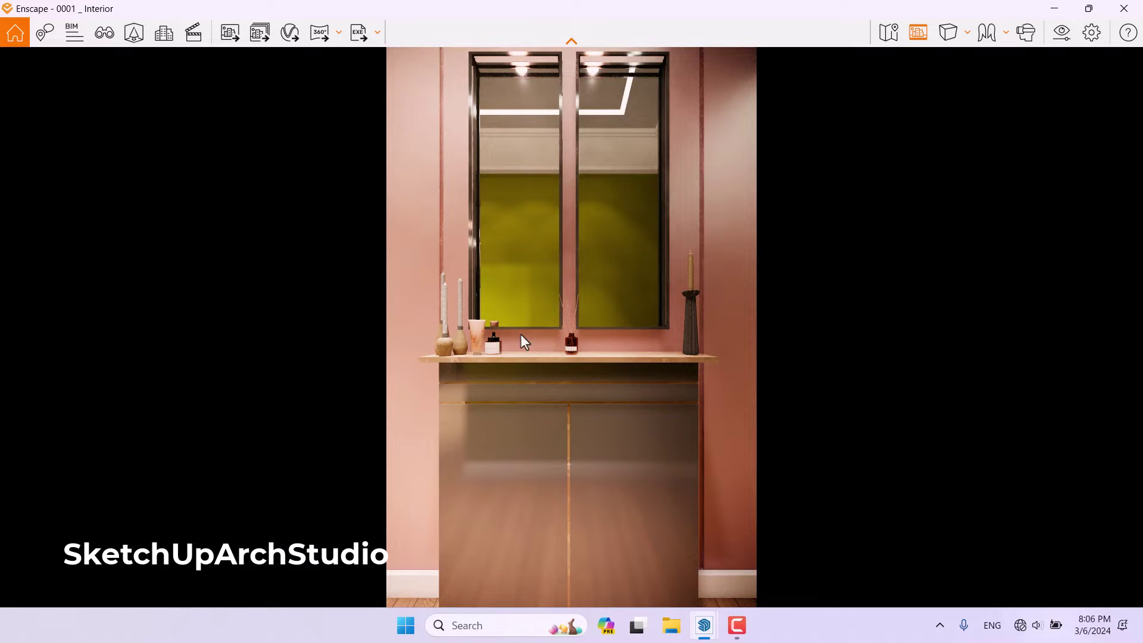
{"action": "key", "text": "v"}
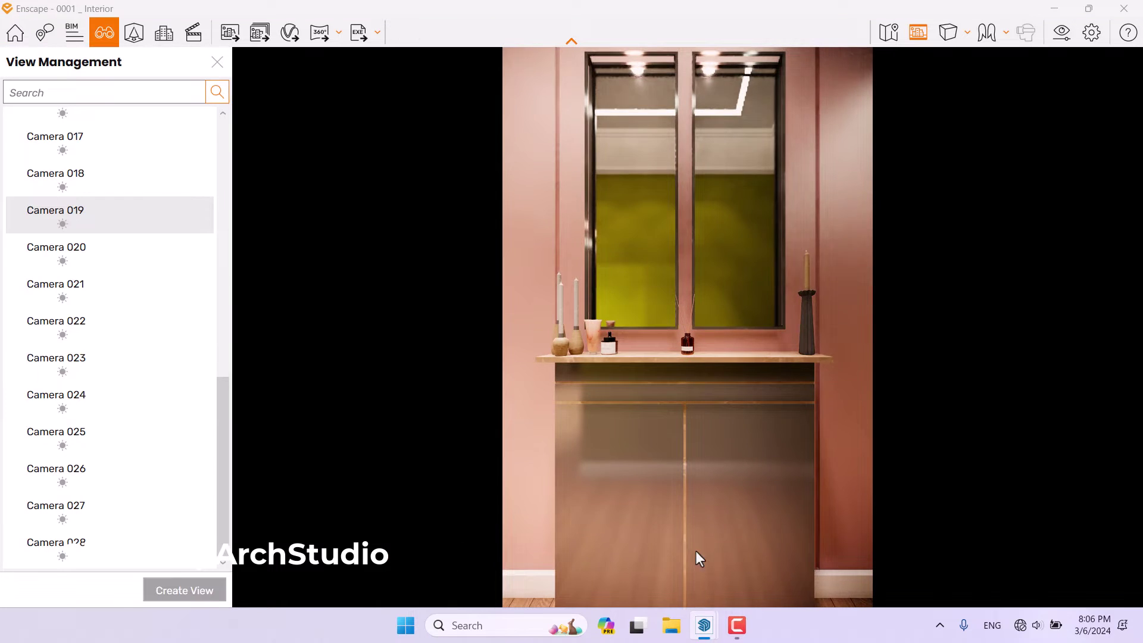
{"action": "left_click", "coordinate": [737, 625]}
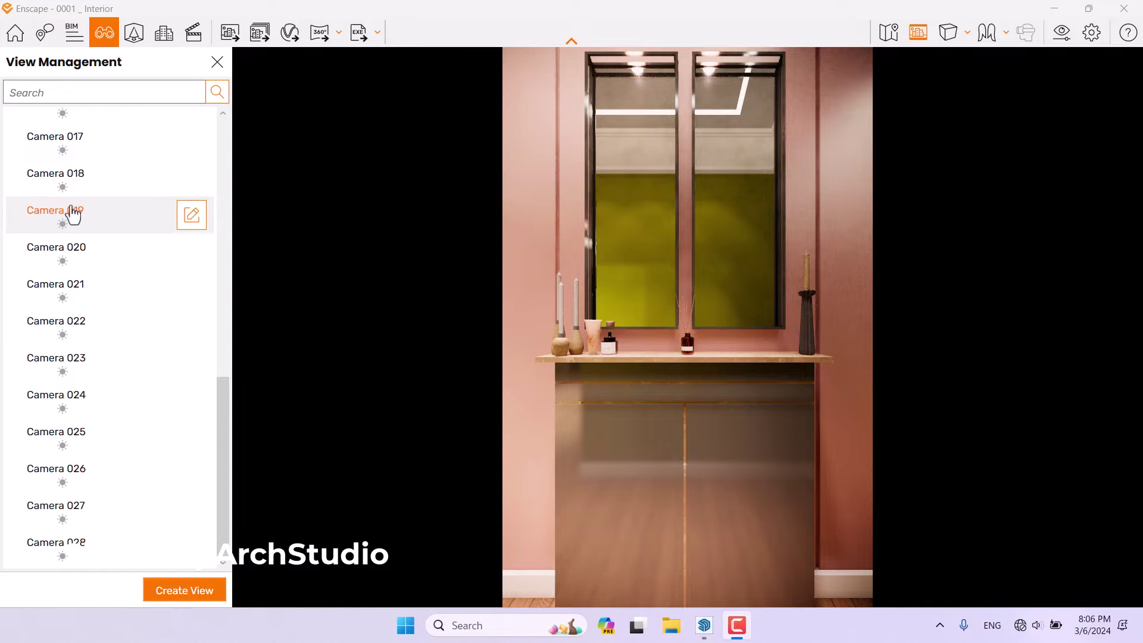
{"action": "left_click", "coordinate": [77, 226]}
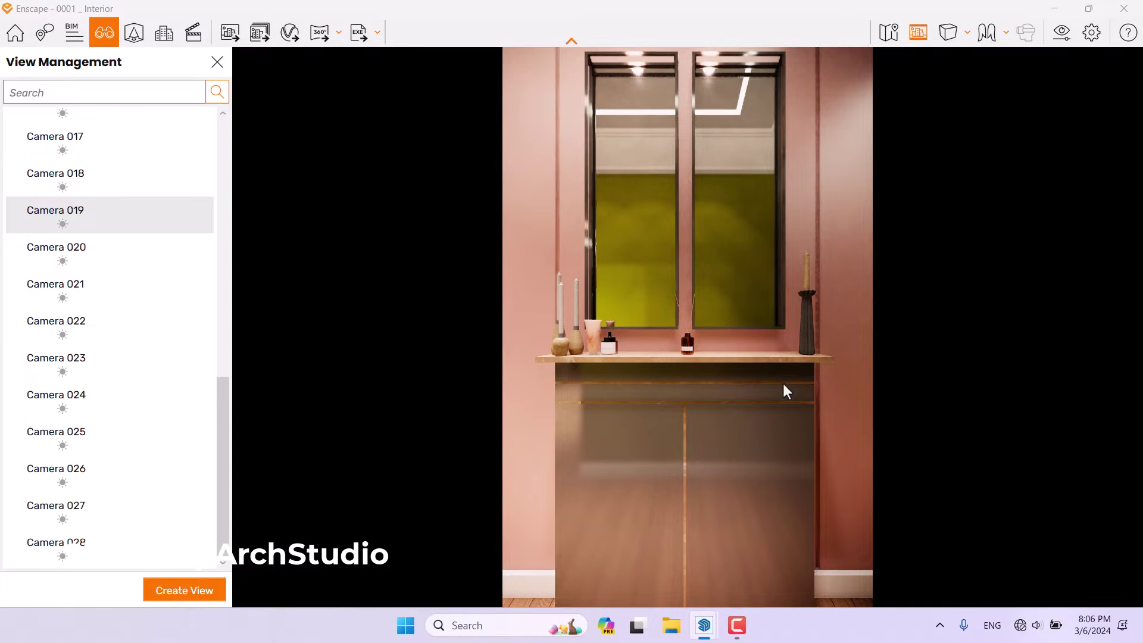
{"action": "left_click", "coordinate": [736, 625]}
{"action": "left_click", "coordinate": [217, 62]}
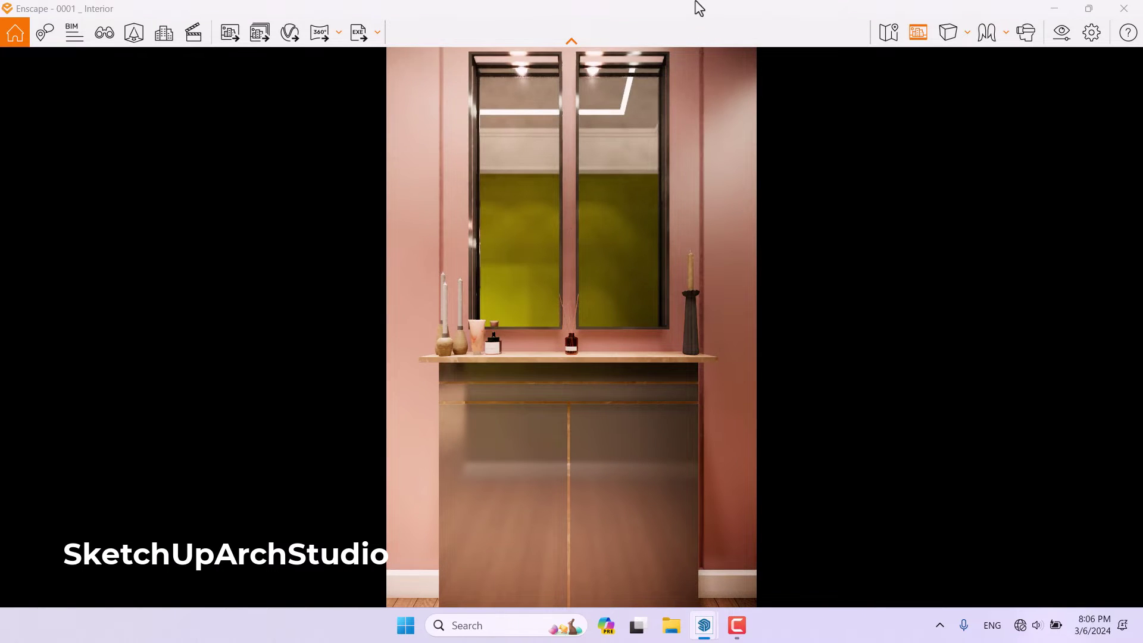
Arrange the SketchUp and Enscape windows side by side, each filling half of the screen
{"action": "left_click_drag", "start_coordinate": [698, 9], "coordinate": [1140, 178]}
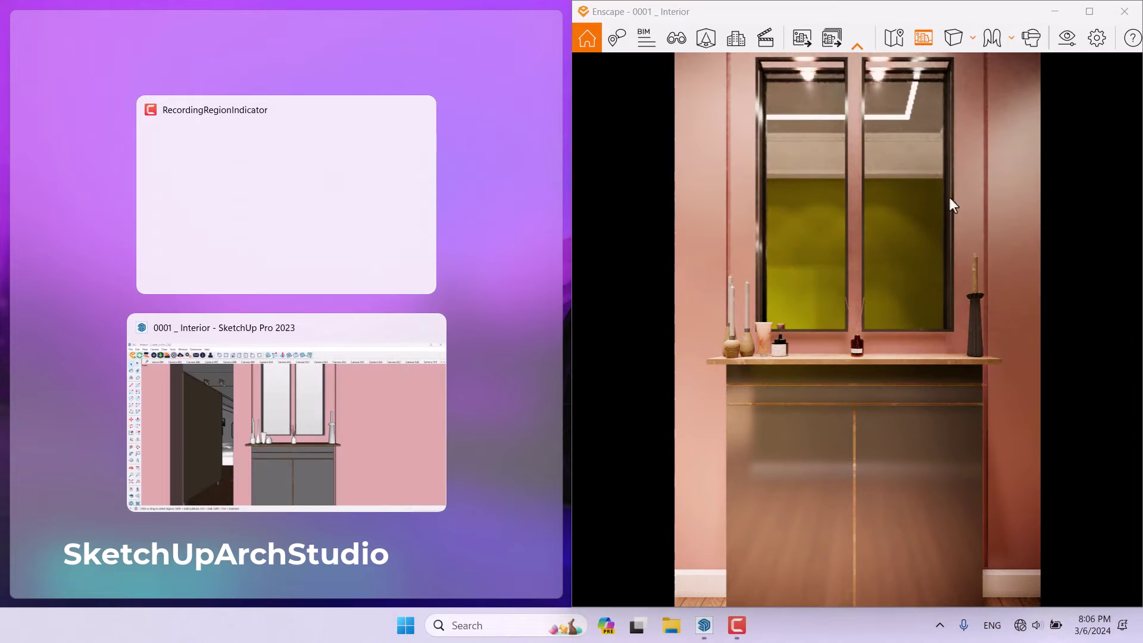
{"action": "left_click", "coordinate": [381, 409]}
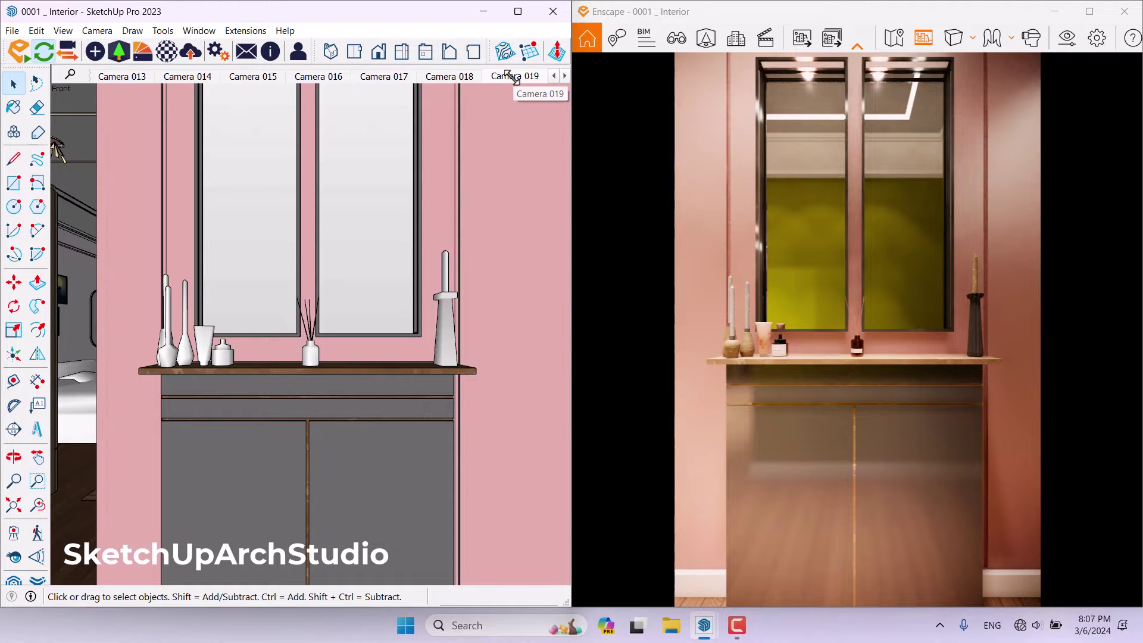
Add a new scene from Camera 019 and rename it Next 1
{"action": "right_click", "coordinate": [516, 79]}
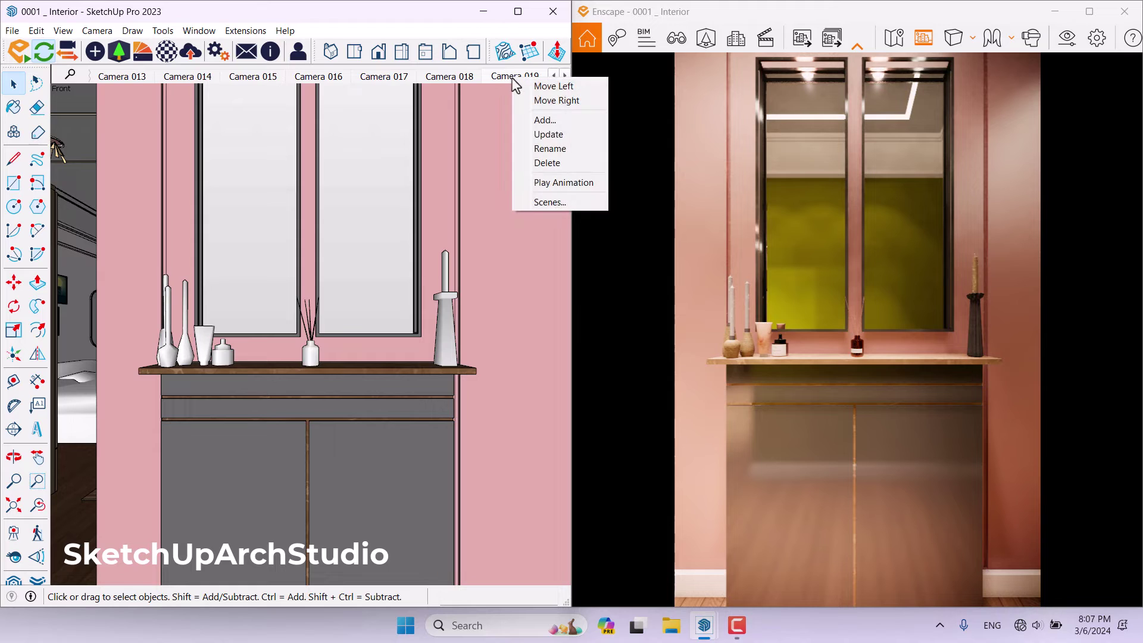
{"action": "left_click", "coordinate": [561, 119]}
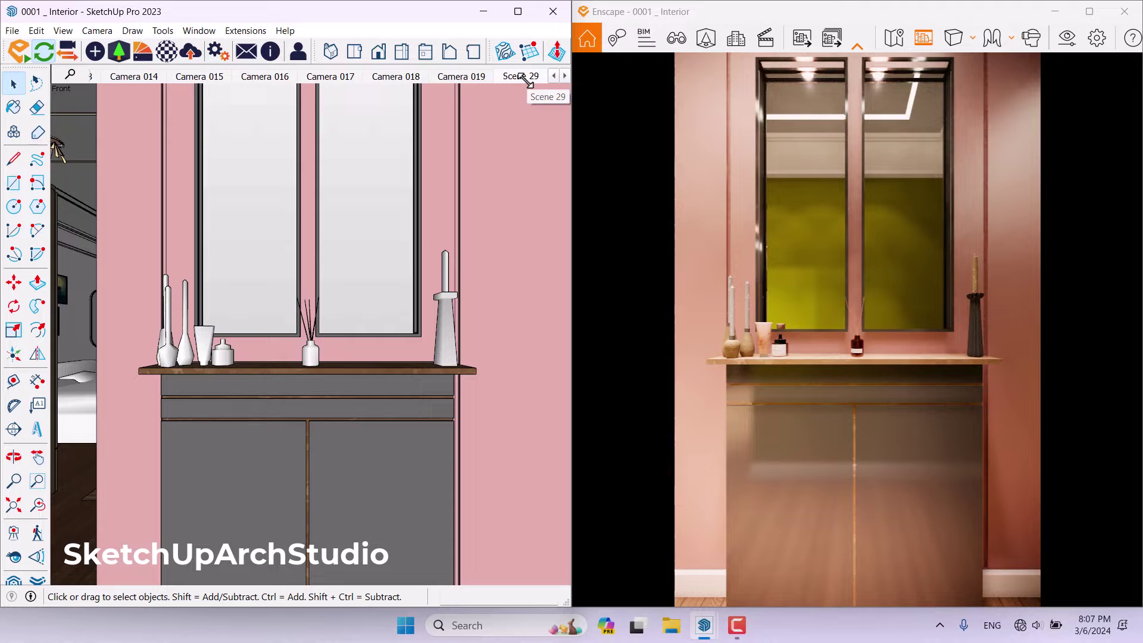
{"action": "right_click", "coordinate": [526, 80]}
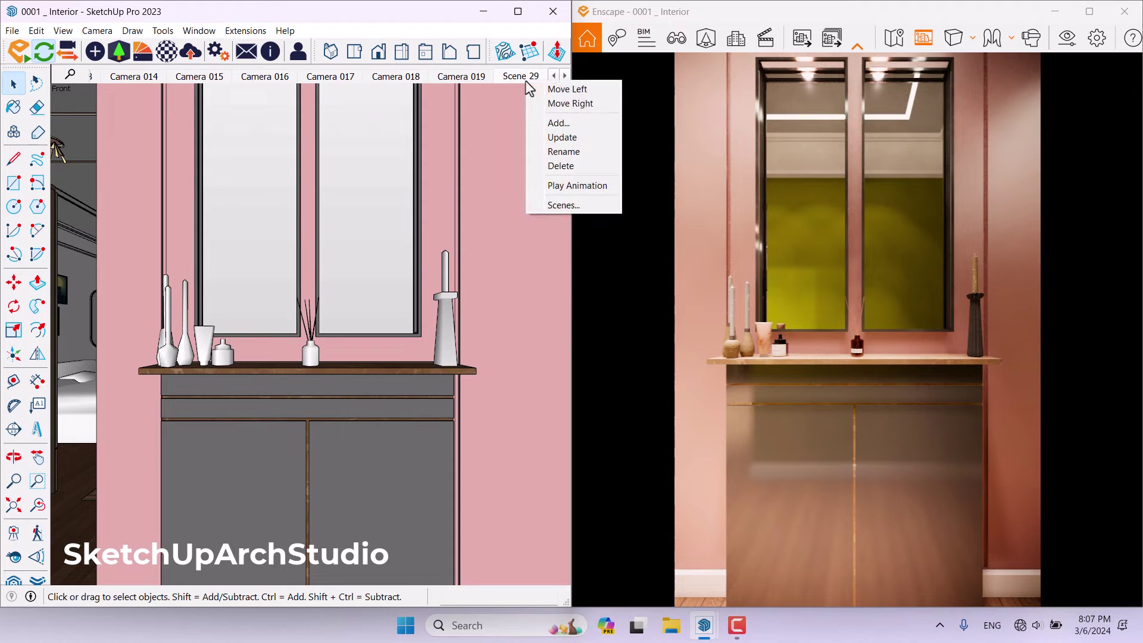
{"action": "left_click", "coordinate": [554, 152]}
{"action": "key", "text": "Caps_Lock"}
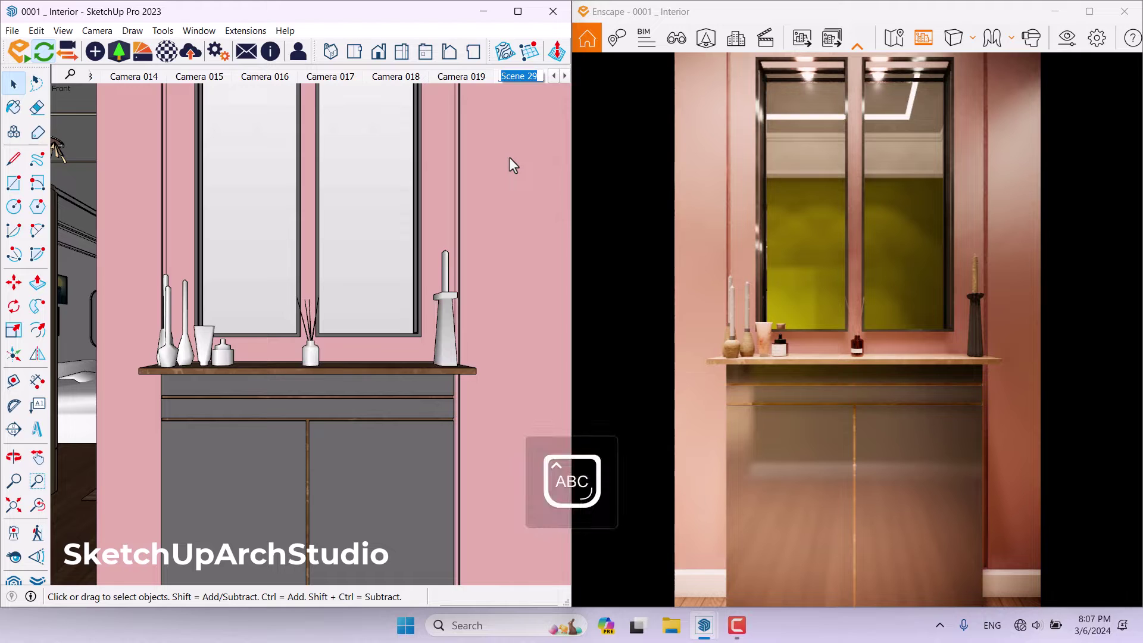
{"action": "type", "text": "N"}
{"action": "key", "text": "Caps_Lock"}
{"action": "type", "text": "ext 1"}
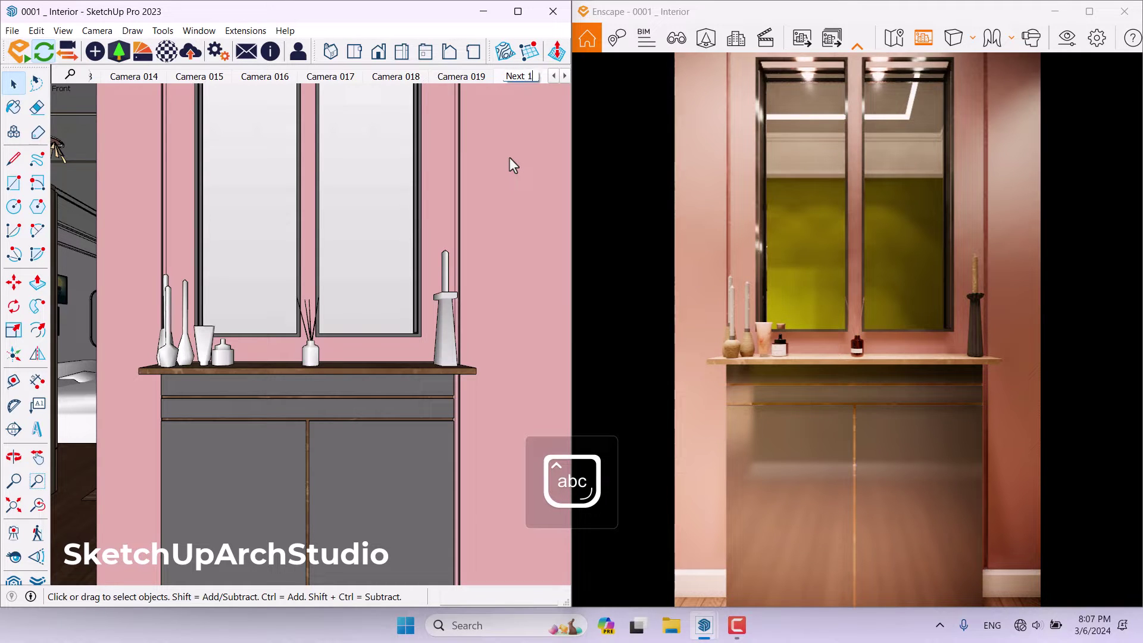
{"action": "key", "text": "Return"}
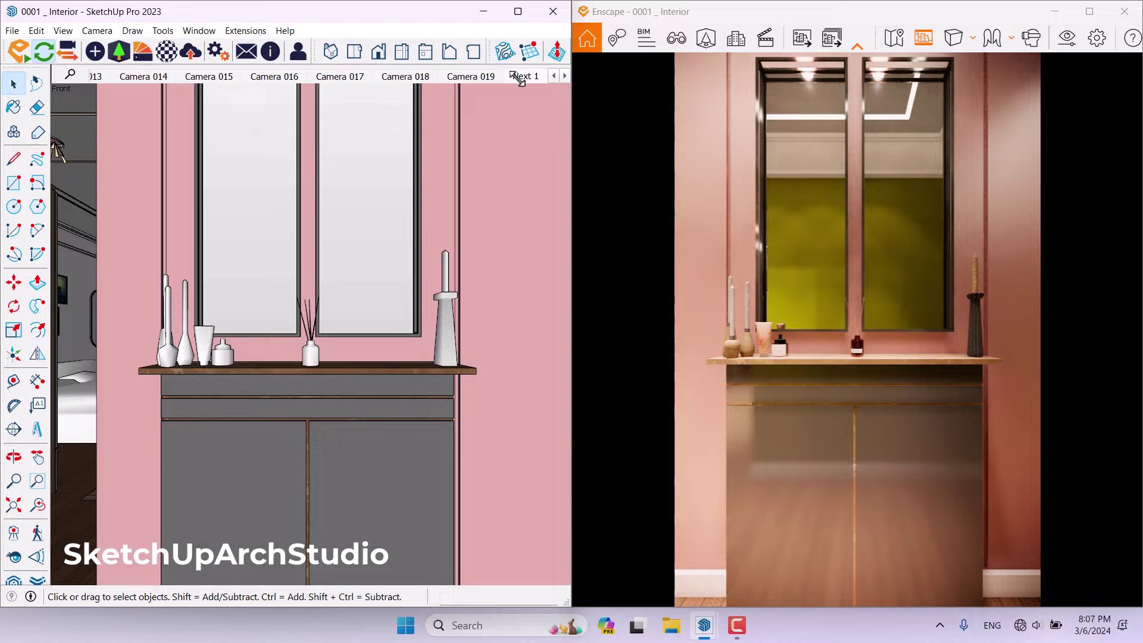
Hide all the candle holders, bottles and other decorations on the console in Camera 019 and update that scene
{"action": "left_click", "coordinate": [477, 75]}
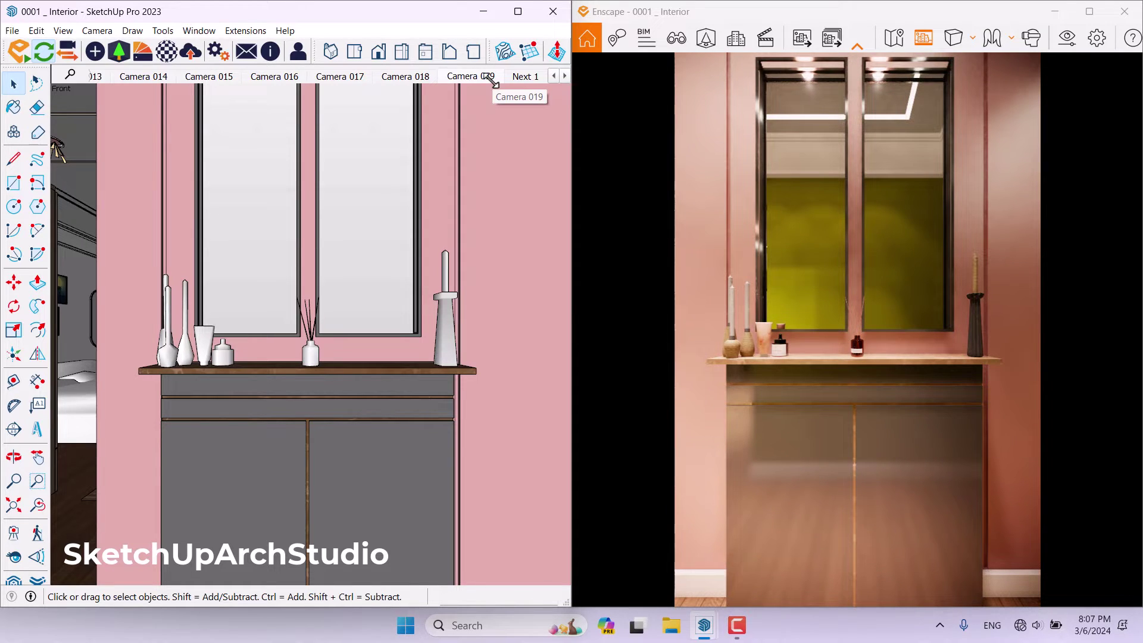
{"action": "left_click", "coordinate": [449, 307]}
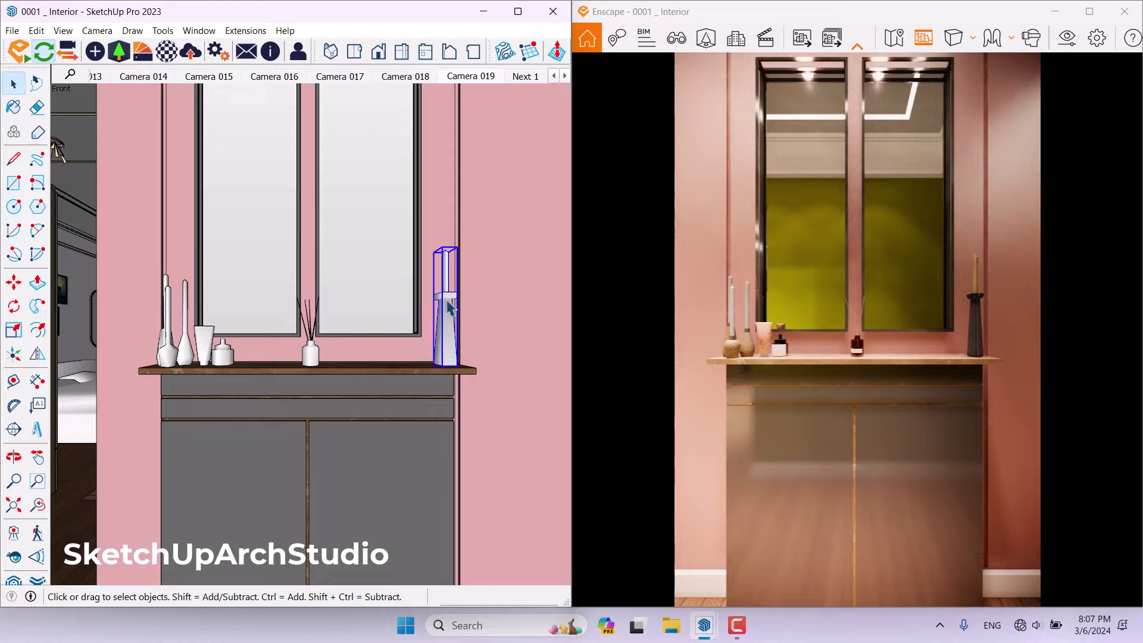
{"action": "left_click", "coordinate": [312, 357], "text": "ctrl"}
{"action": "left_click", "coordinate": [228, 357], "text": "ctrl"}
{"action": "left_click", "coordinate": [205, 348], "text": "ctrl"}
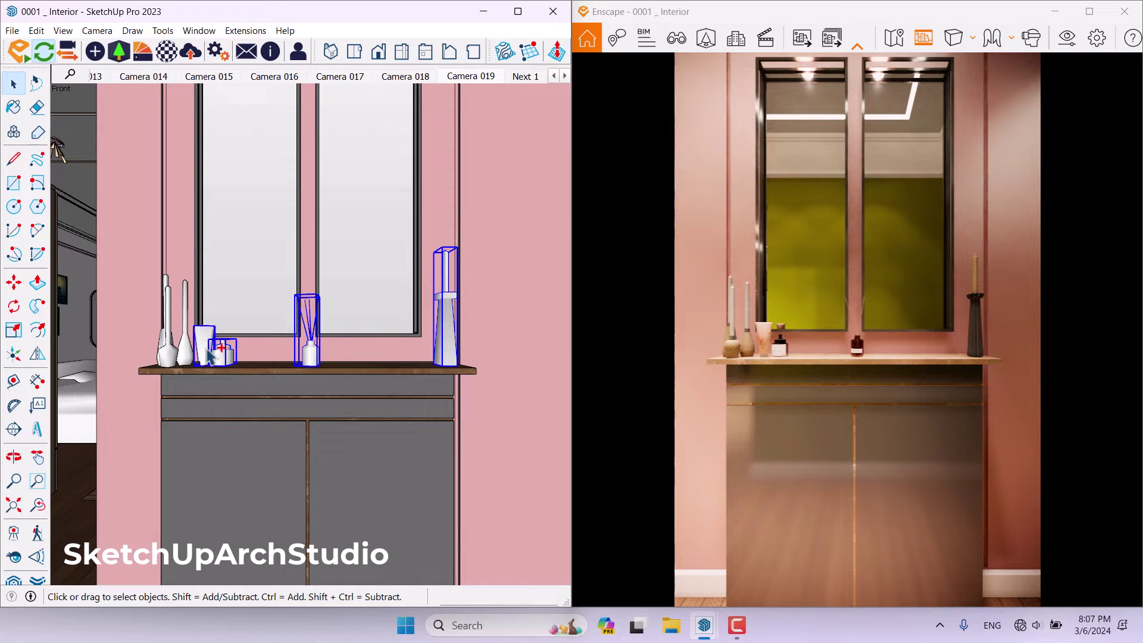
{"action": "left_click", "coordinate": [175, 357], "text": "ctrl"}
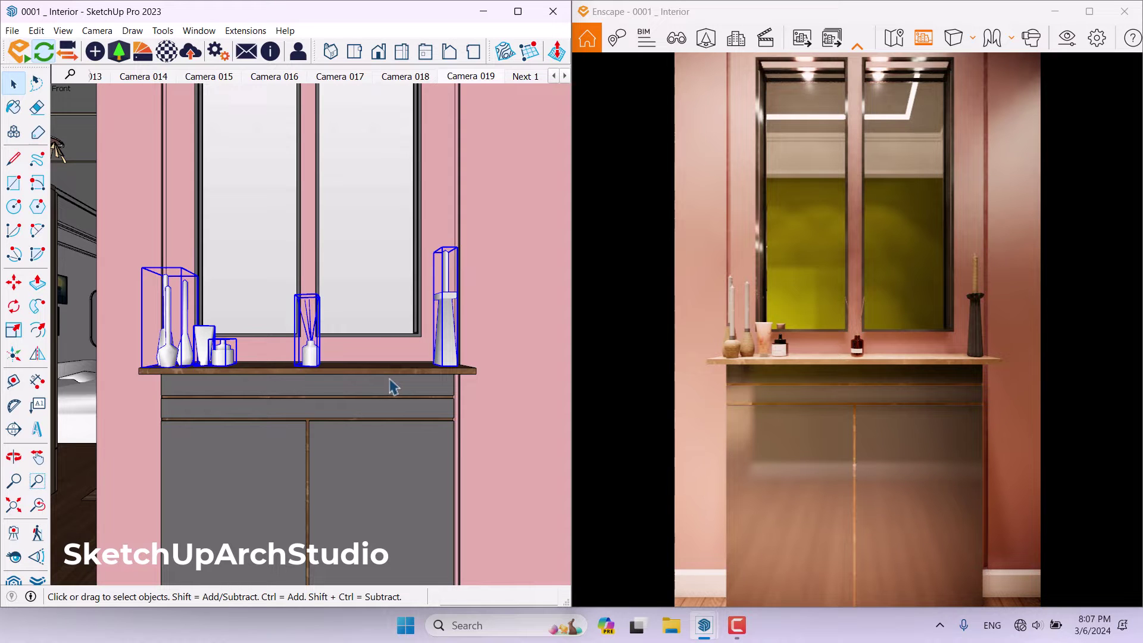
{"action": "right_click", "coordinate": [444, 310]}
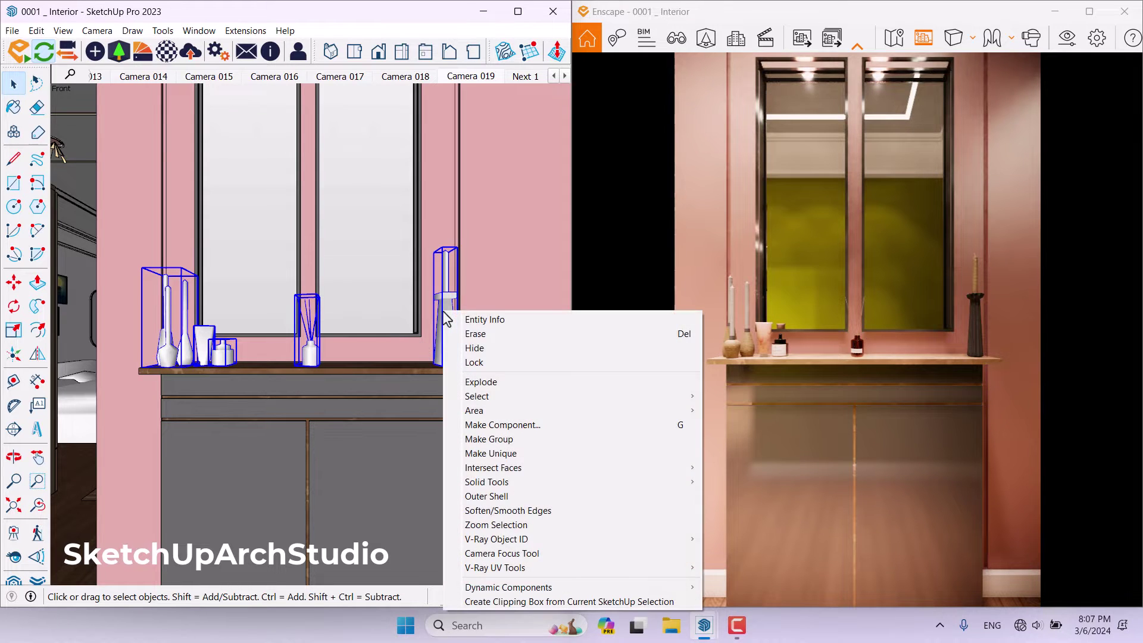
{"action": "left_click", "coordinate": [475, 348]}
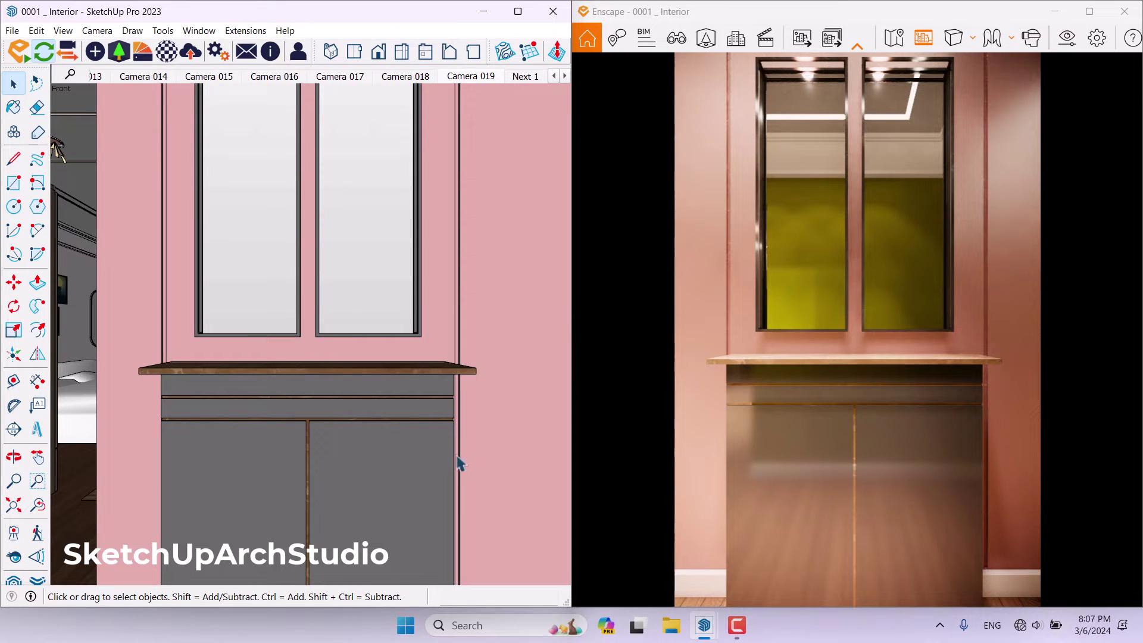
{"action": "right_click", "coordinate": [477, 76]}
{"action": "left_click", "coordinate": [515, 136]}
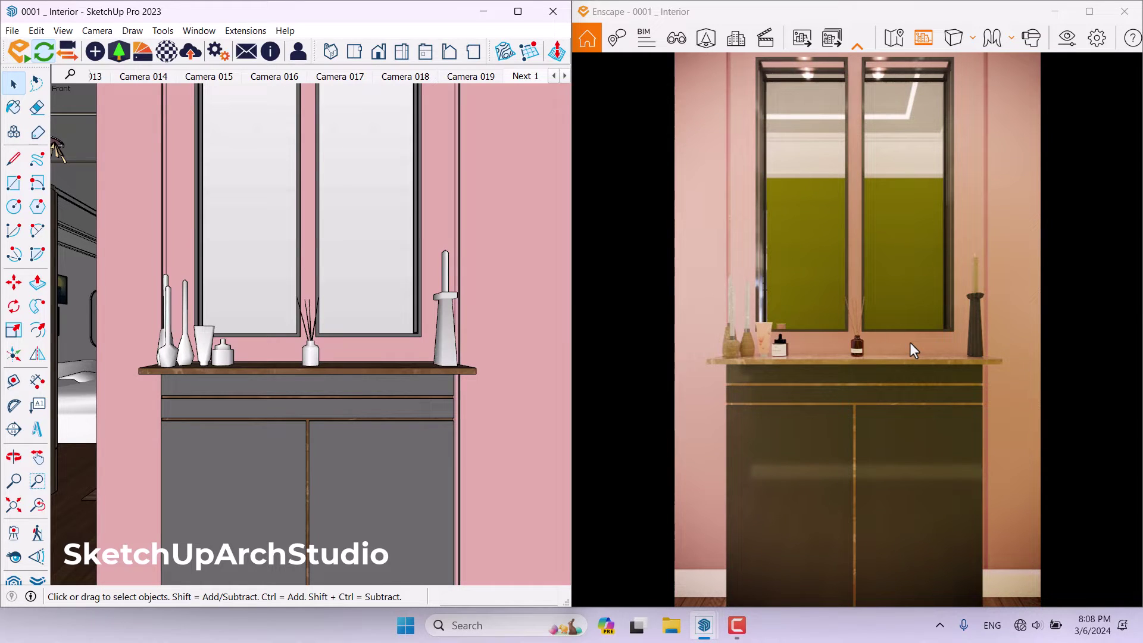
Add another scene from the Camera 019 view without decorations and rename it Next 2
{"action": "left_click", "coordinate": [469, 76]}
{"action": "right_click", "coordinate": [470, 78]}
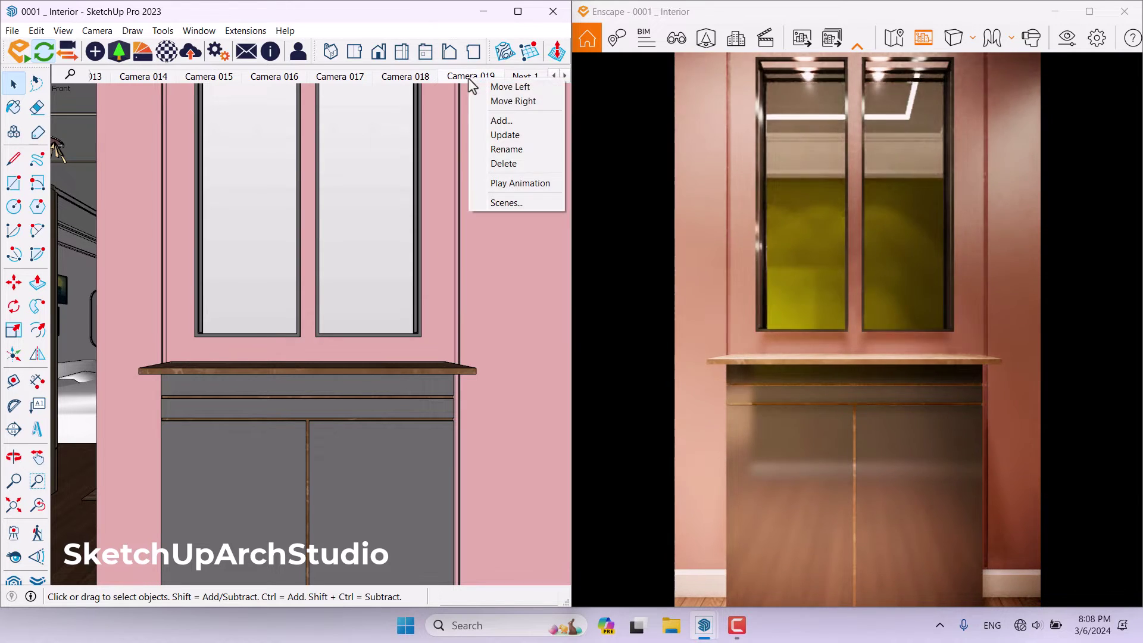
{"action": "left_click", "coordinate": [498, 120]}
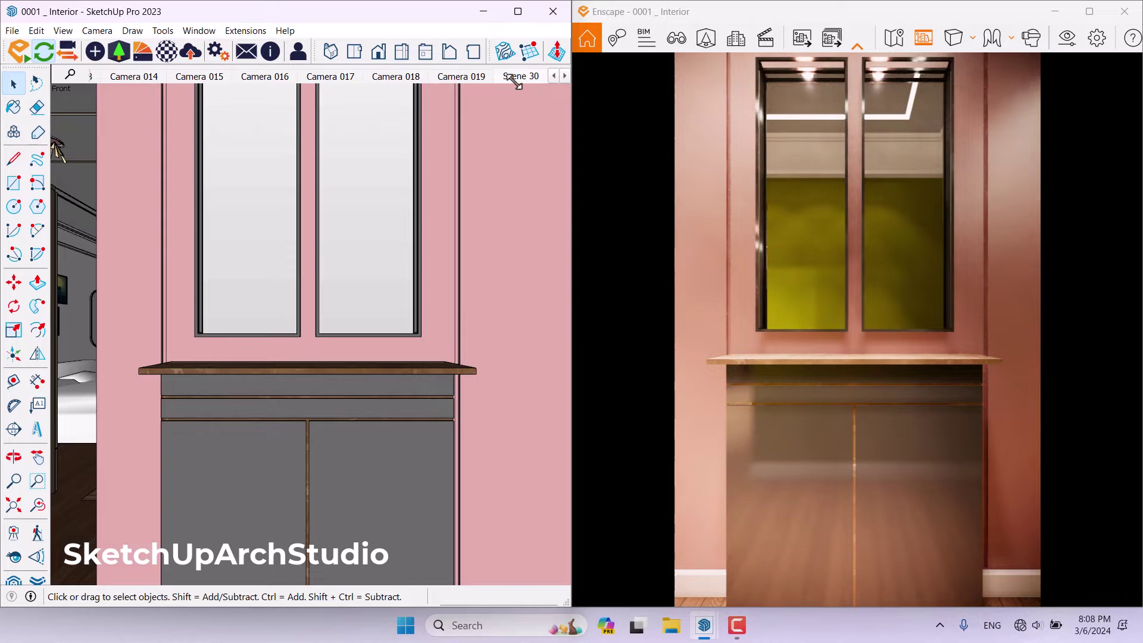
{"action": "right_click", "coordinate": [510, 77]}
{"action": "left_click", "coordinate": [555, 149]}
{"action": "type", "text": "Next 2"}
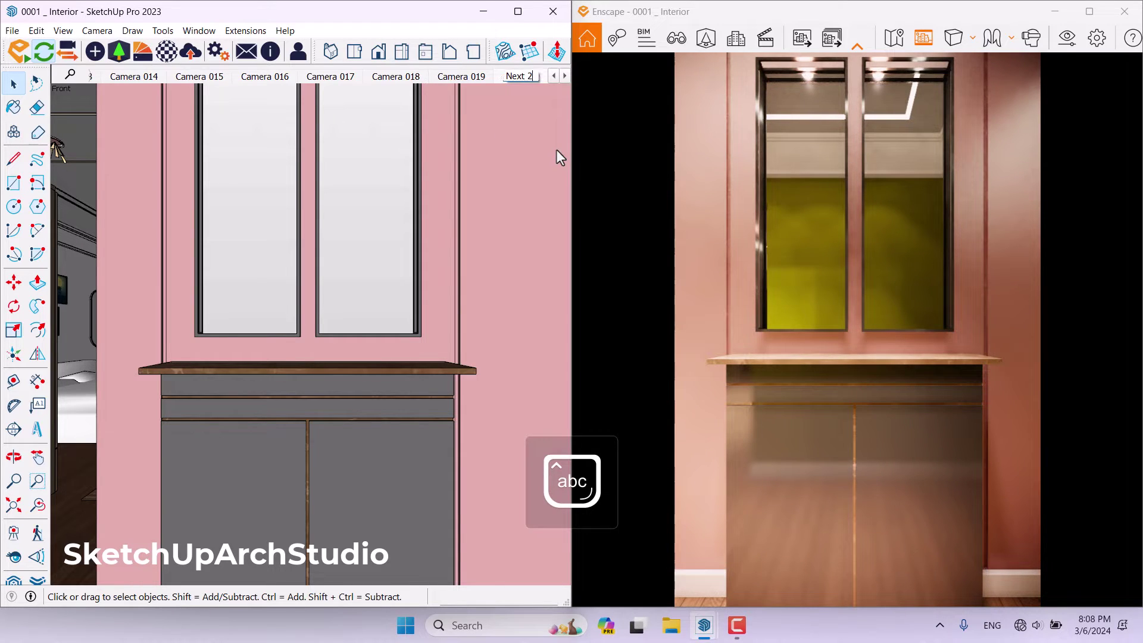
{"action": "key", "text": "Return"}
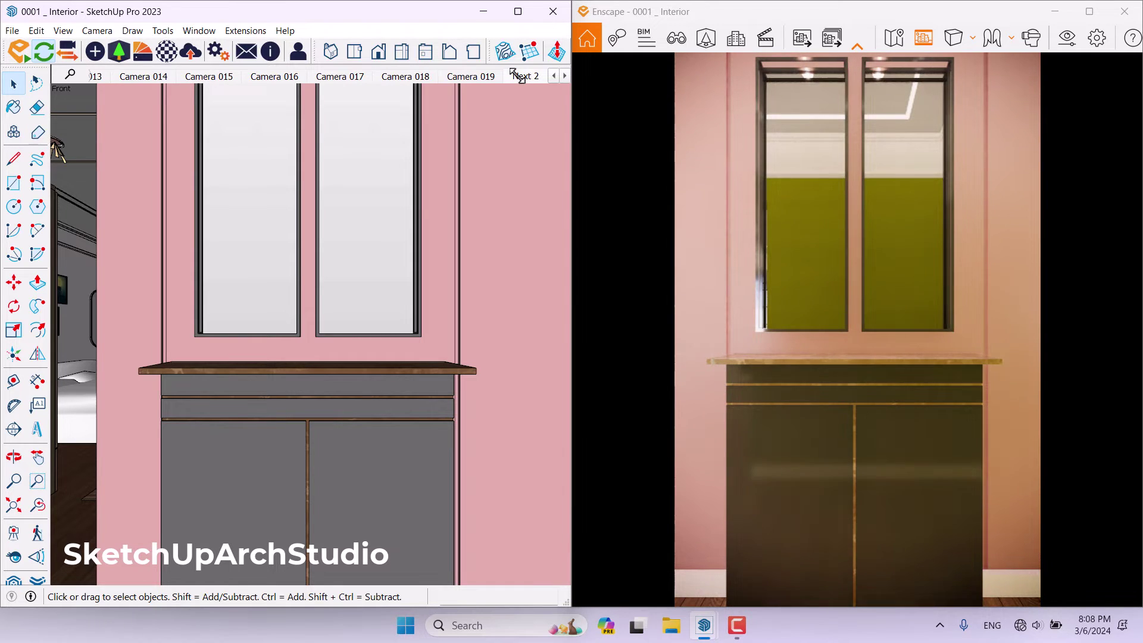
Hide both wall mirrors above the console and update the Next 2 scene
{"action": "left_click", "coordinate": [349, 250]}
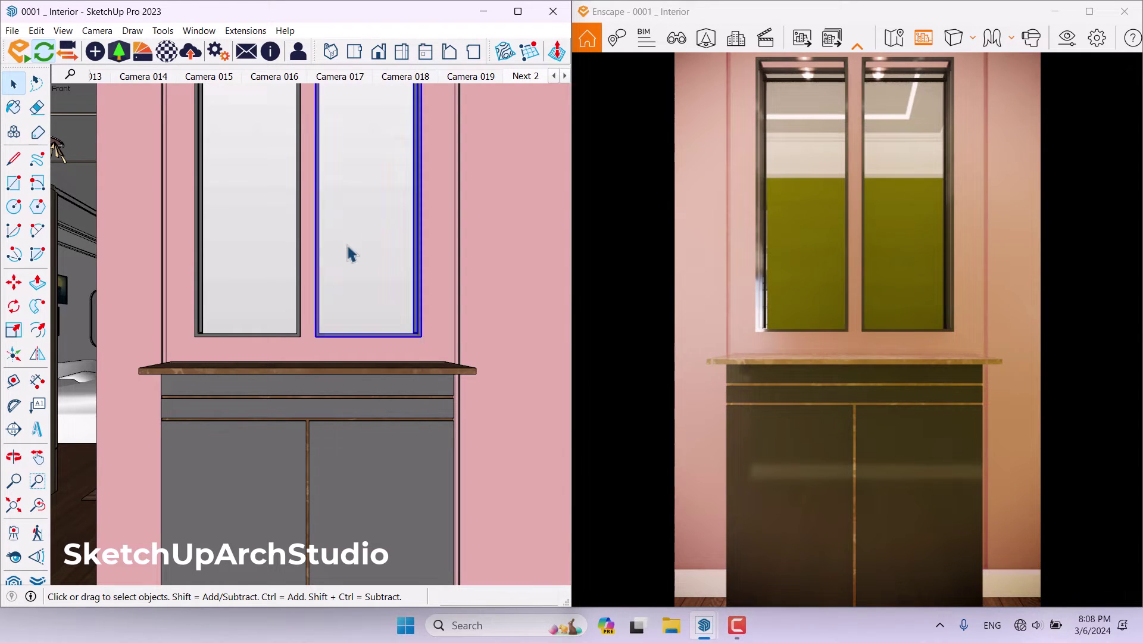
{"action": "left_click", "coordinate": [268, 271], "text": "ctrl"}
{"action": "right_click", "coordinate": [267, 271]}
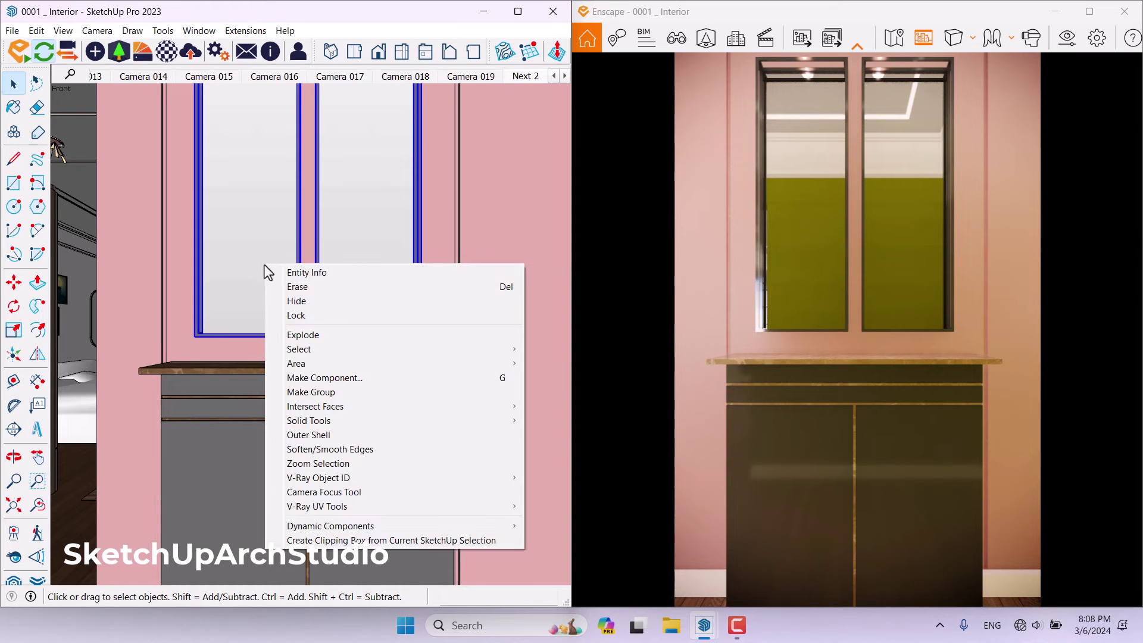
{"action": "left_click", "coordinate": [299, 298]}
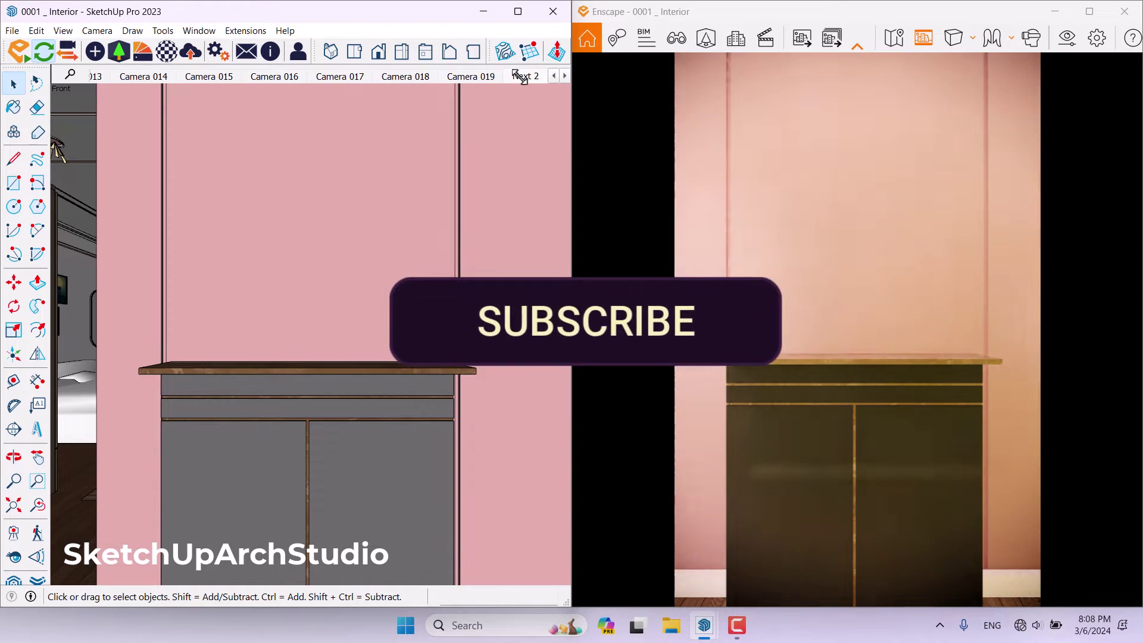
{"action": "right_click", "coordinate": [526, 77]}
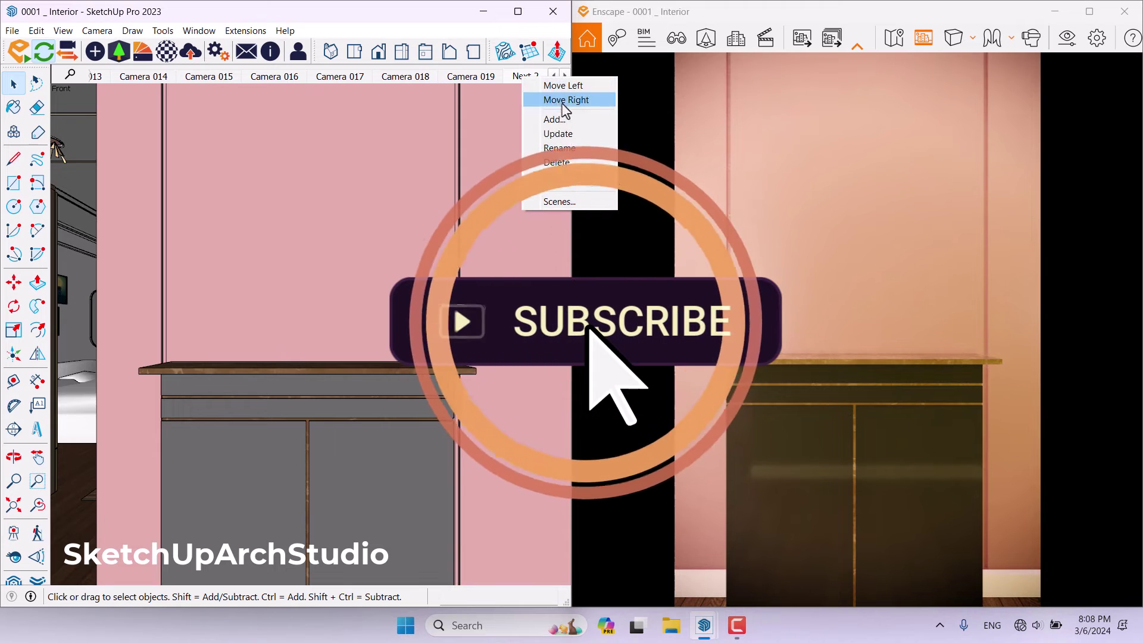
{"action": "left_click", "coordinate": [562, 137]}
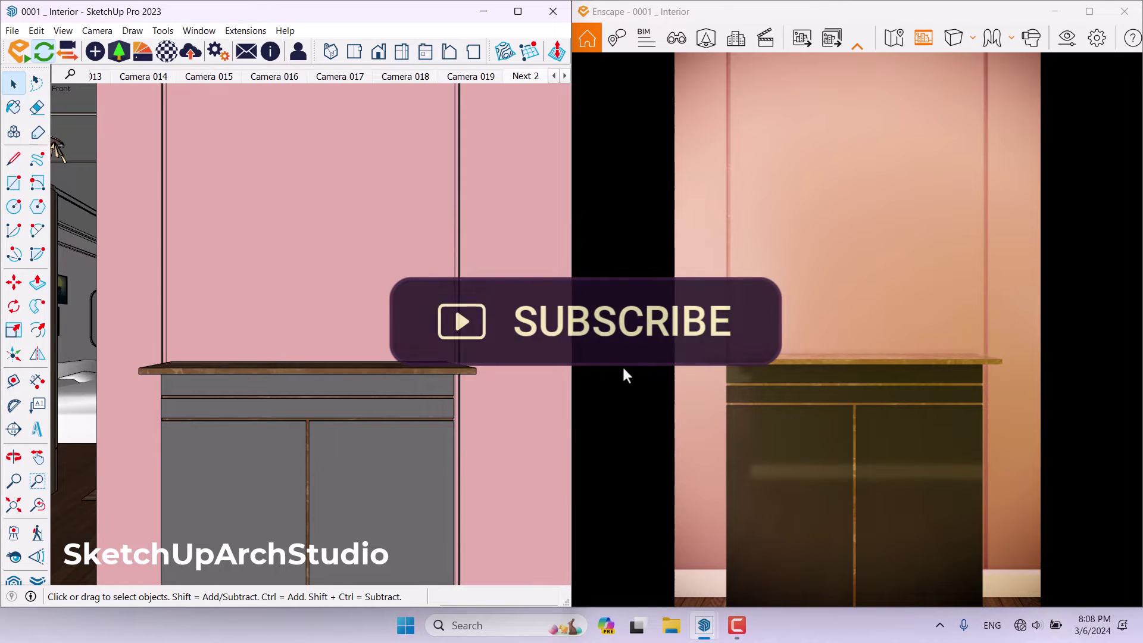
Compare the Camera 019 and Next 2 scenes in the model and the live render
{"action": "left_click", "coordinate": [470, 76]}
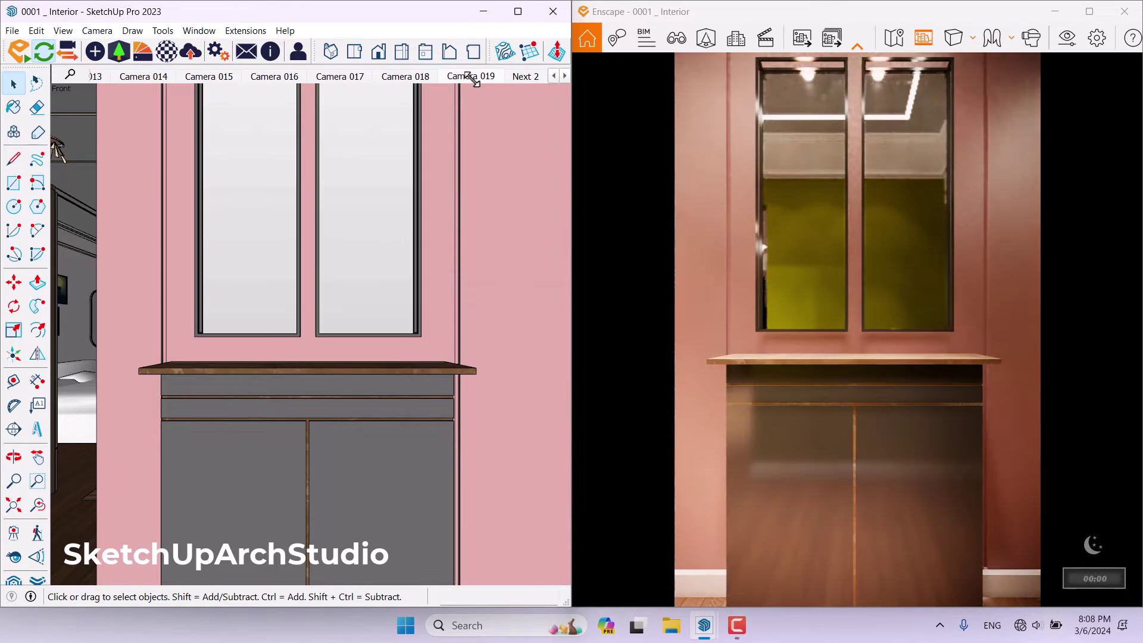
{"action": "left_click", "coordinate": [513, 77]}
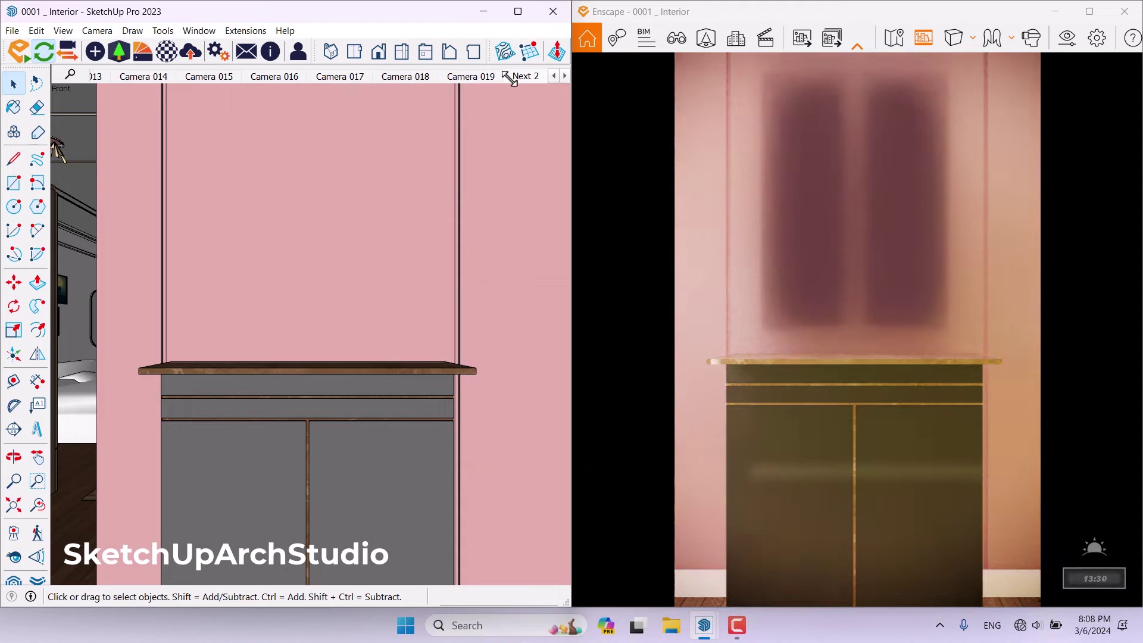
{"action": "left_click", "coordinate": [516, 77]}
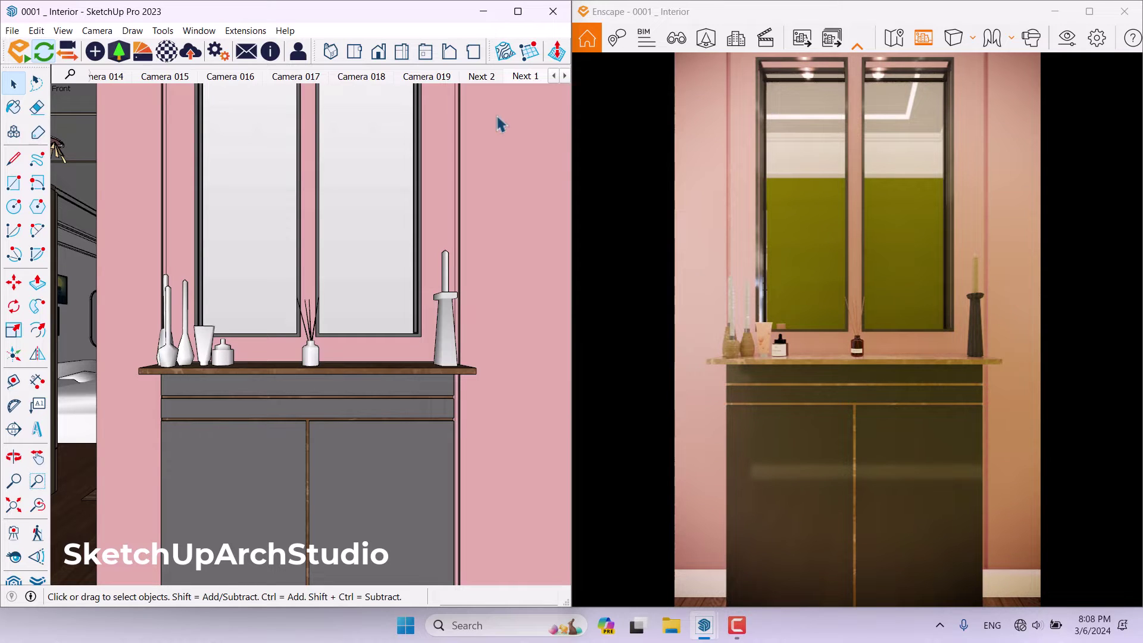
Add another scene from the Next 1 view with all objects showing and rename it Next 3
{"action": "right_click", "coordinate": [525, 76]}
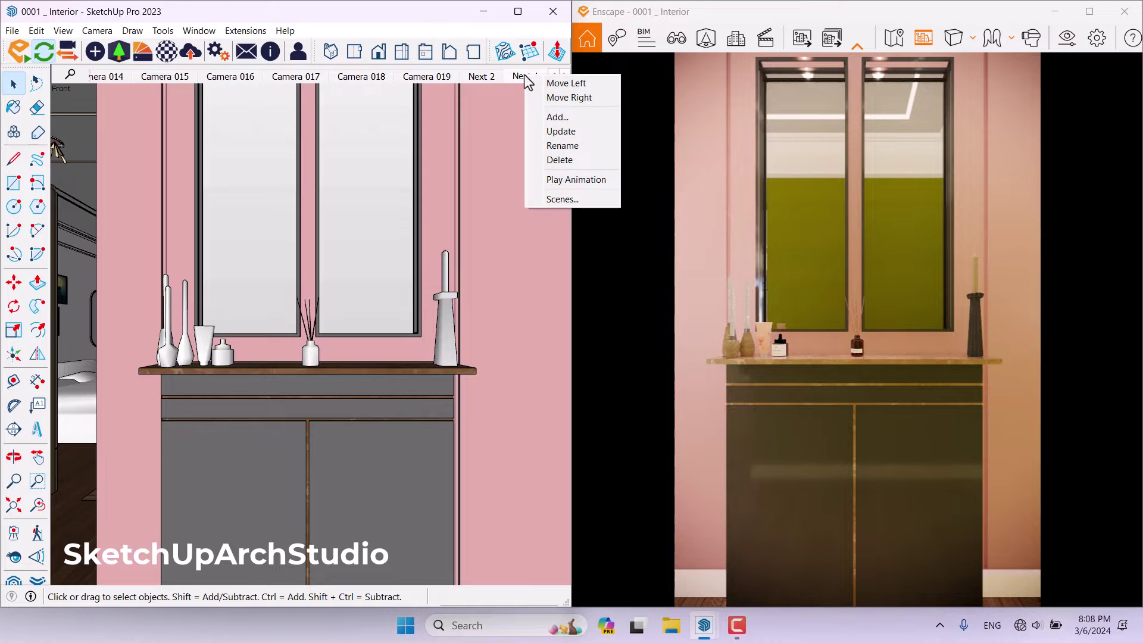
{"action": "left_click", "coordinate": [557, 117]}
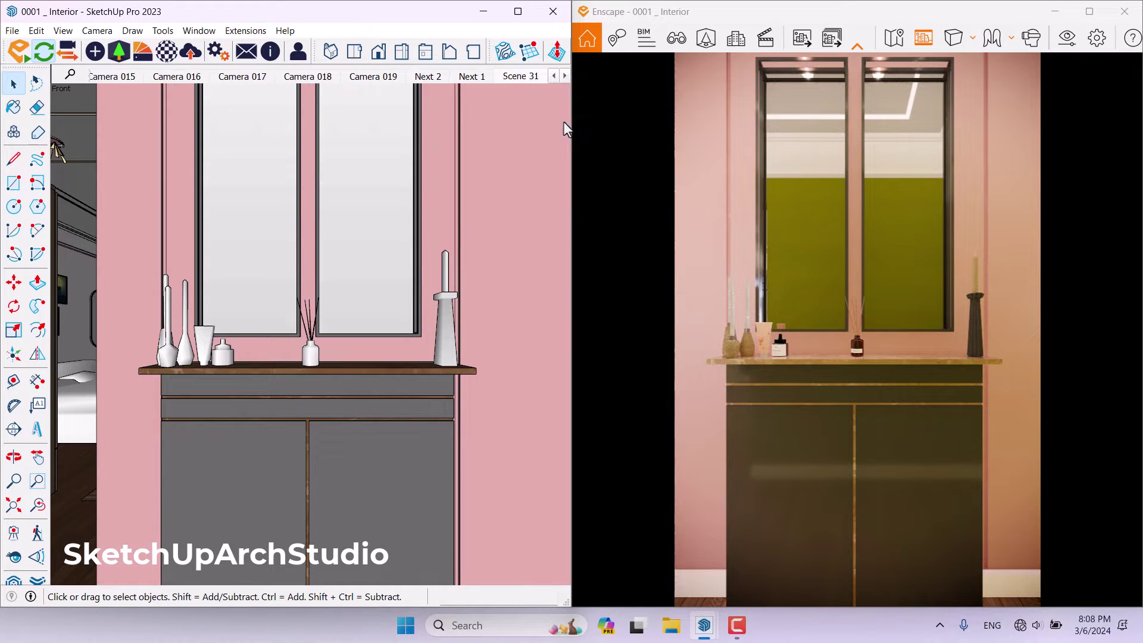
{"action": "right_click", "coordinate": [518, 76]}
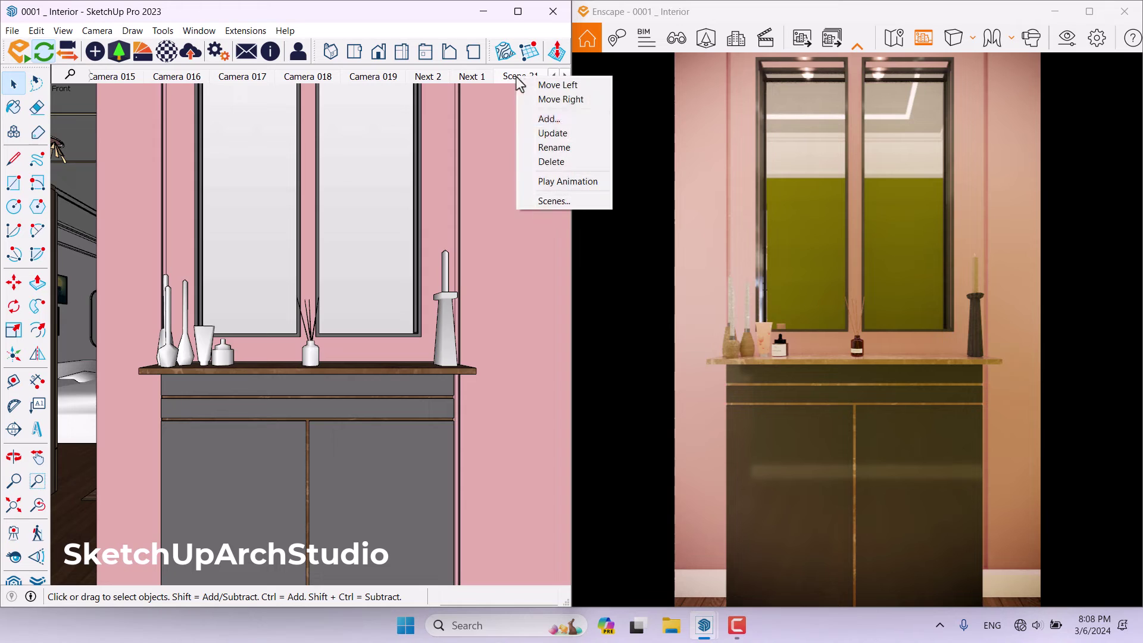
{"action": "left_click", "coordinate": [559, 147]}
{"action": "type", "text": "Next 3"}
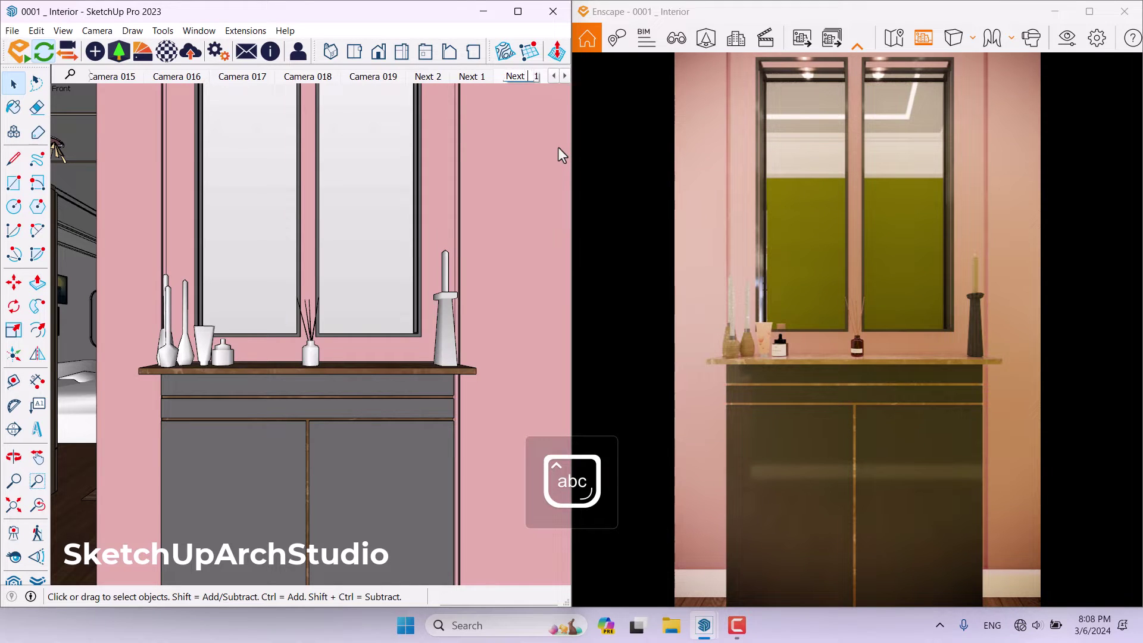
{"action": "key", "text": "Return"}
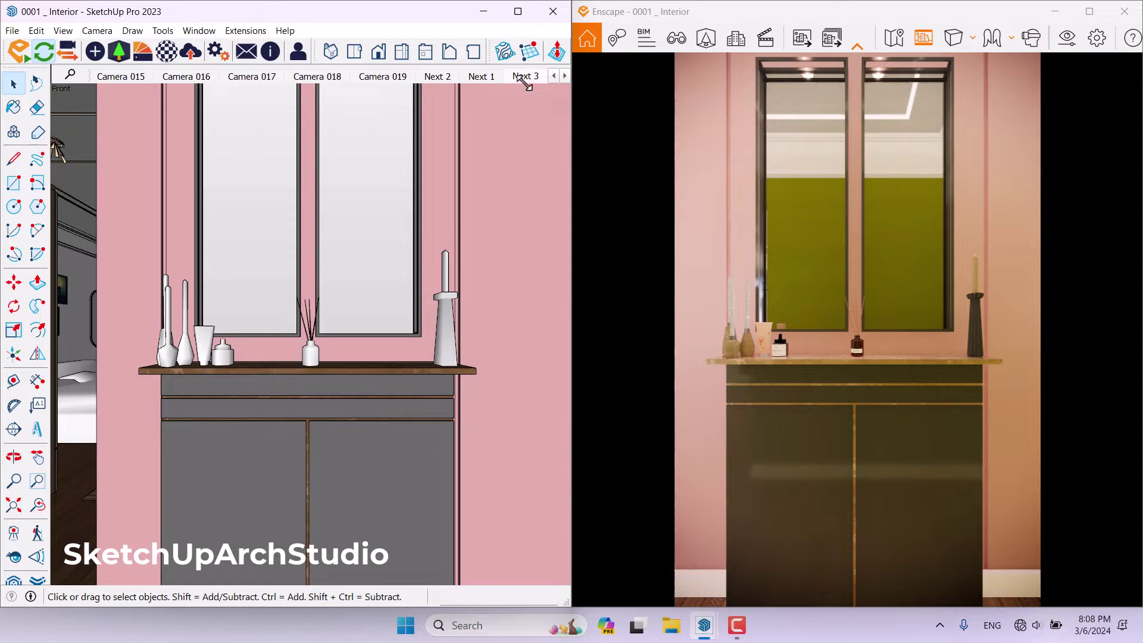
Hide the console, both wall mirrors and all the decorations, and update the Next 3 scene
{"action": "left_click", "coordinate": [370, 415]}
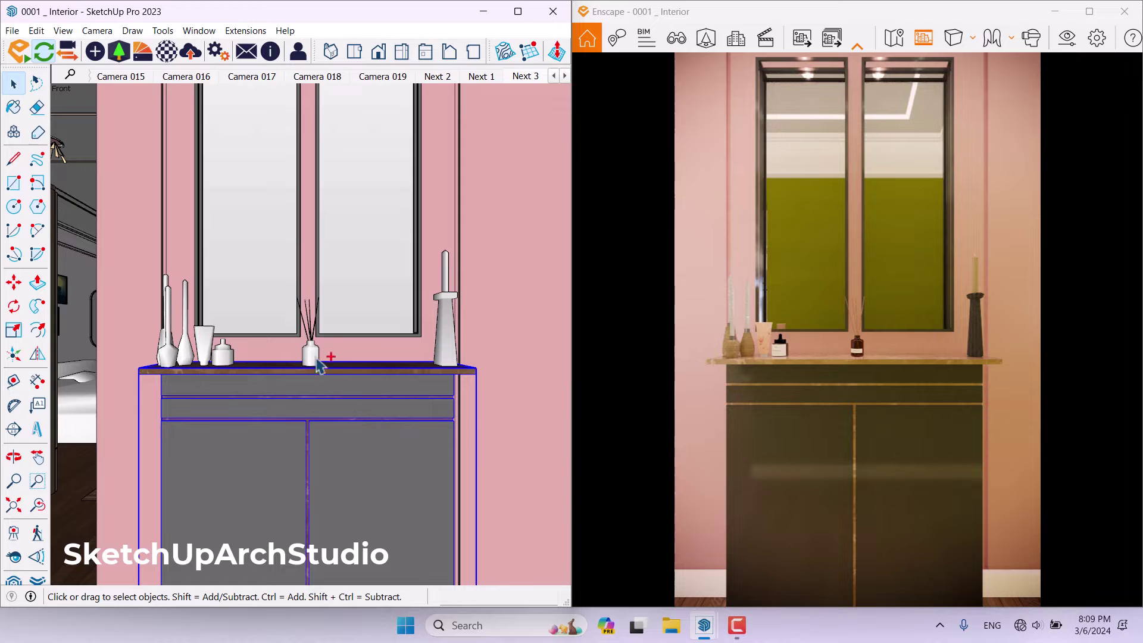
{"action": "left_click", "coordinate": [313, 357], "text": "ctrl"}
{"action": "left_click", "coordinate": [229, 357], "text": "ctrl"}
{"action": "left_click", "coordinate": [190, 349], "text": "ctrl"}
{"action": "left_click", "coordinate": [403, 263], "text": "ctrl"}
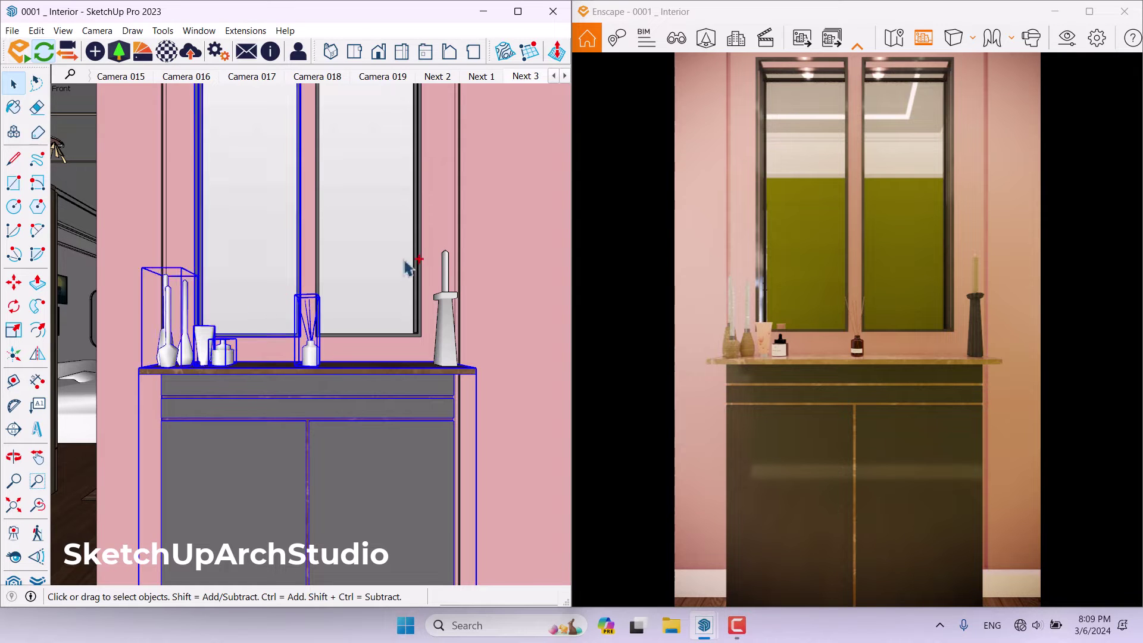
{"action": "left_click", "coordinate": [450, 326], "text": "ctrl"}
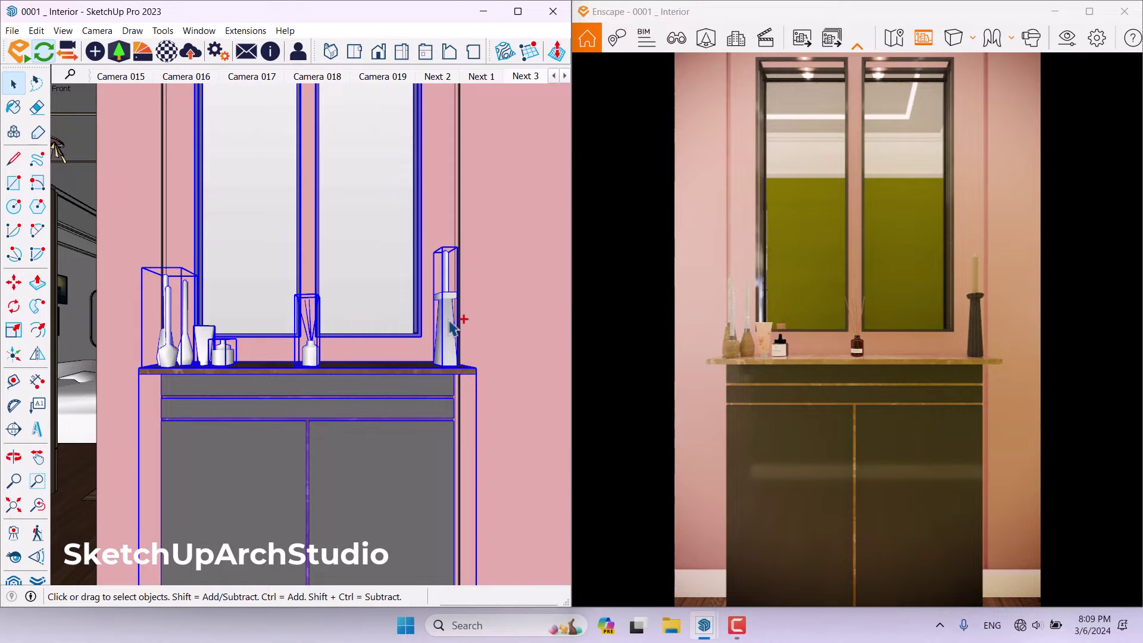
{"action": "right_click", "coordinate": [451, 326]}
{"action": "left_click", "coordinate": [480, 357]}
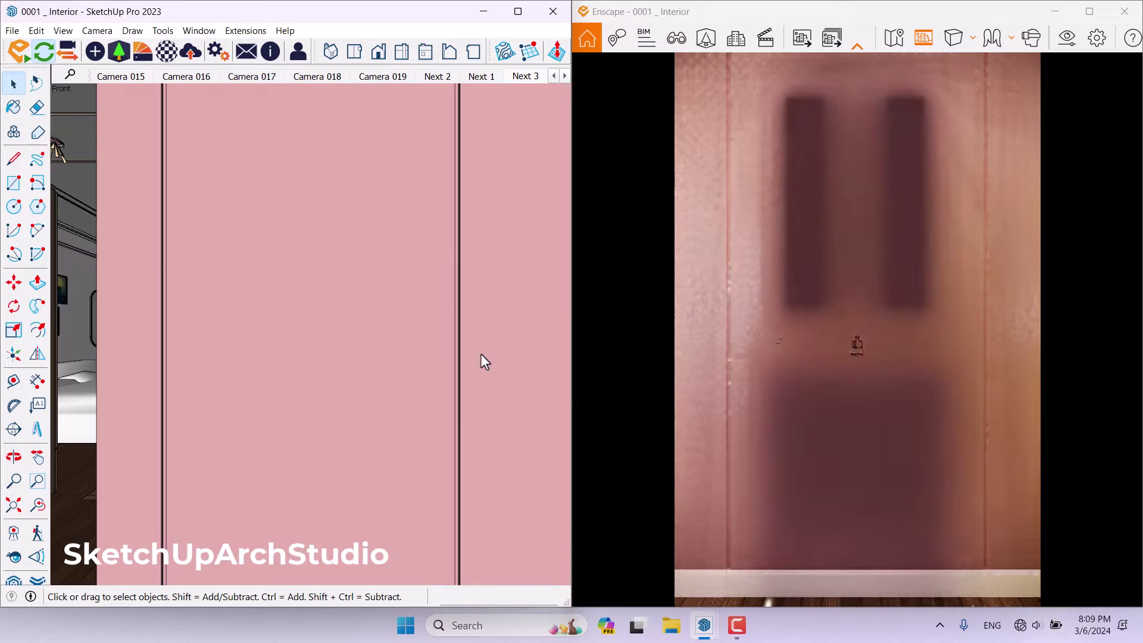
{"action": "right_click", "coordinate": [525, 76]}
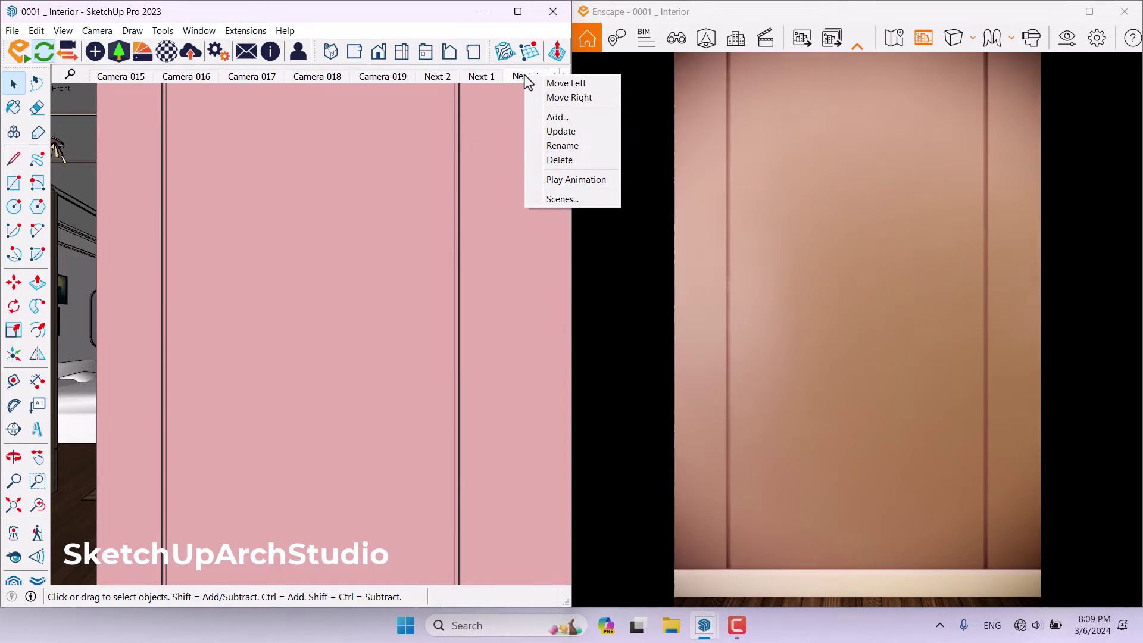
{"action": "left_click", "coordinate": [567, 132]}
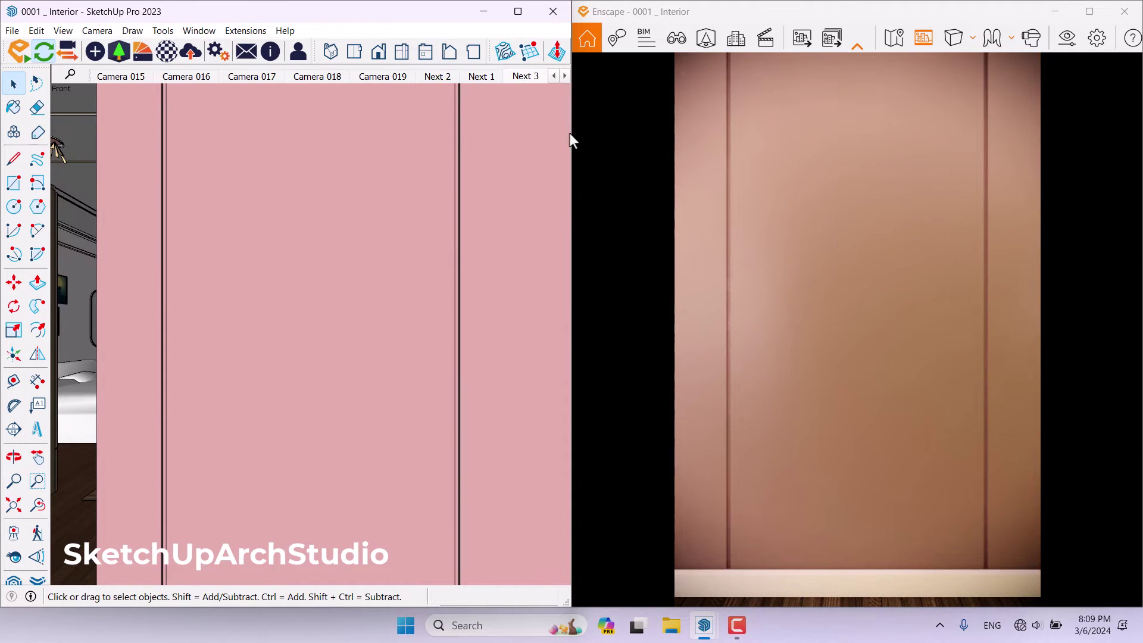
Compare the Next 1, Next 2, Camera 019 and Next 3 scenes in the model and the live render
{"action": "left_click", "coordinate": [831, 217]}
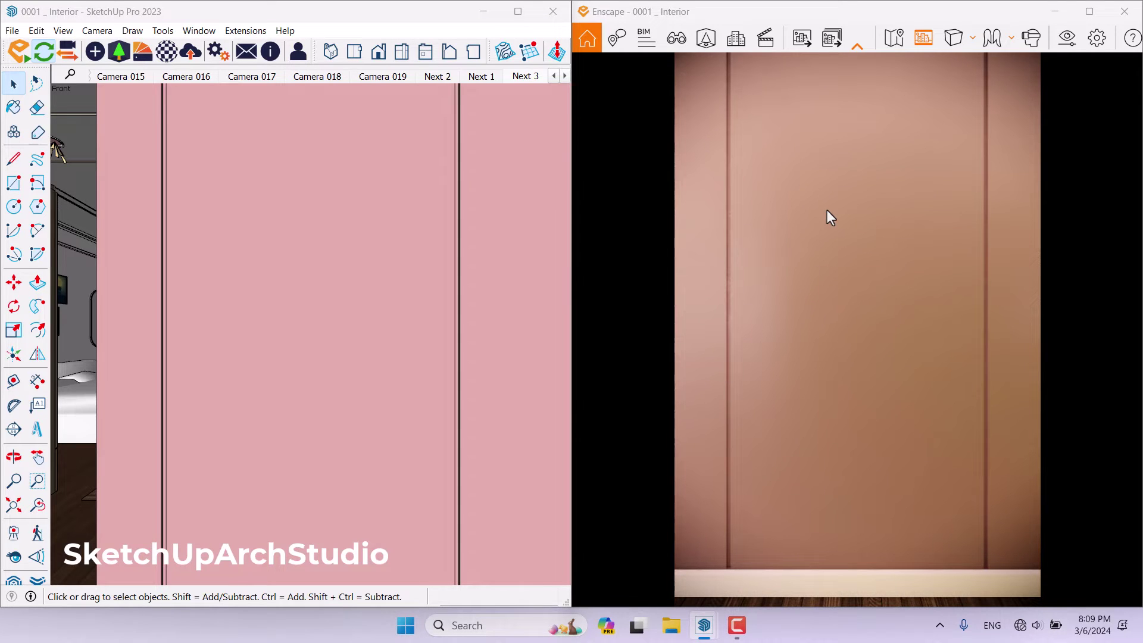
{"action": "left_click", "coordinate": [440, 77]}
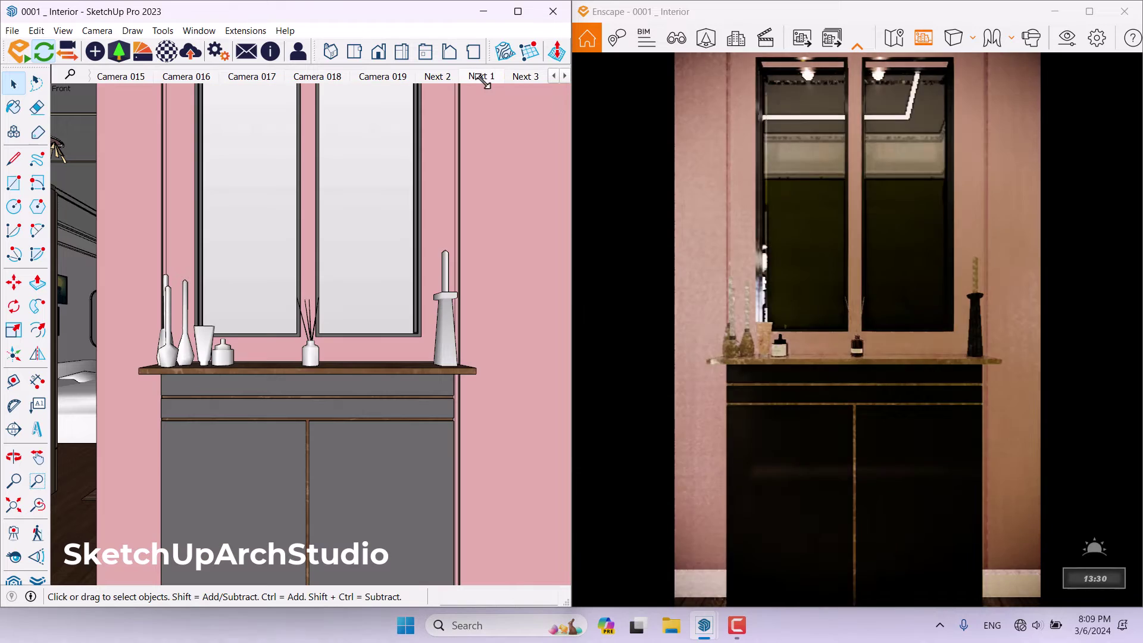
{"action": "left_click", "coordinate": [444, 77]}
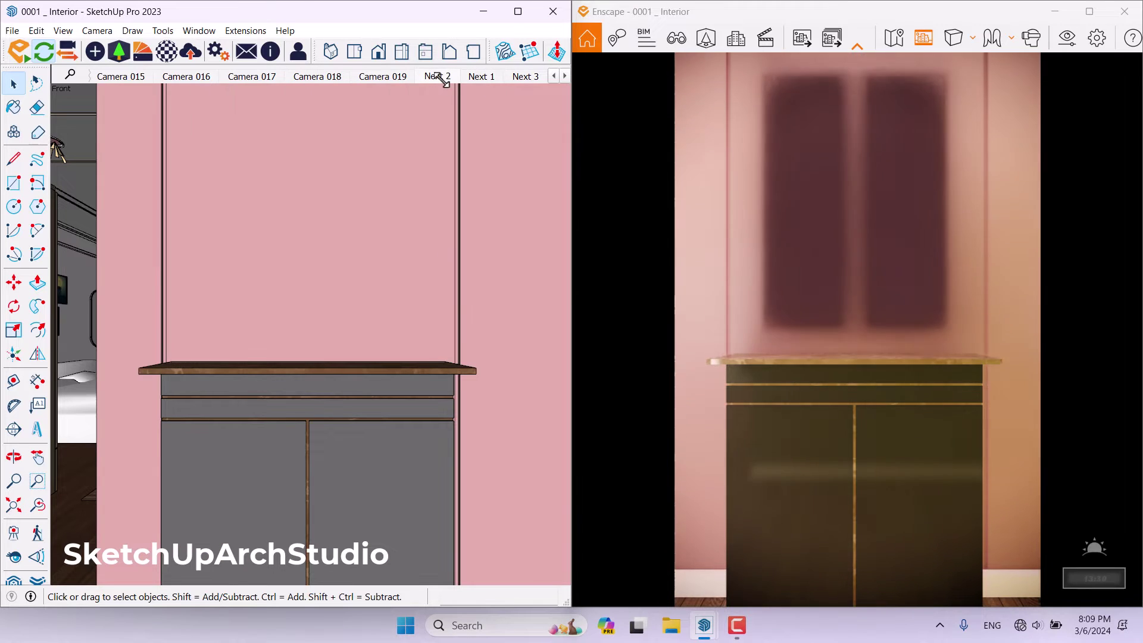
{"action": "left_click", "coordinate": [390, 76]}
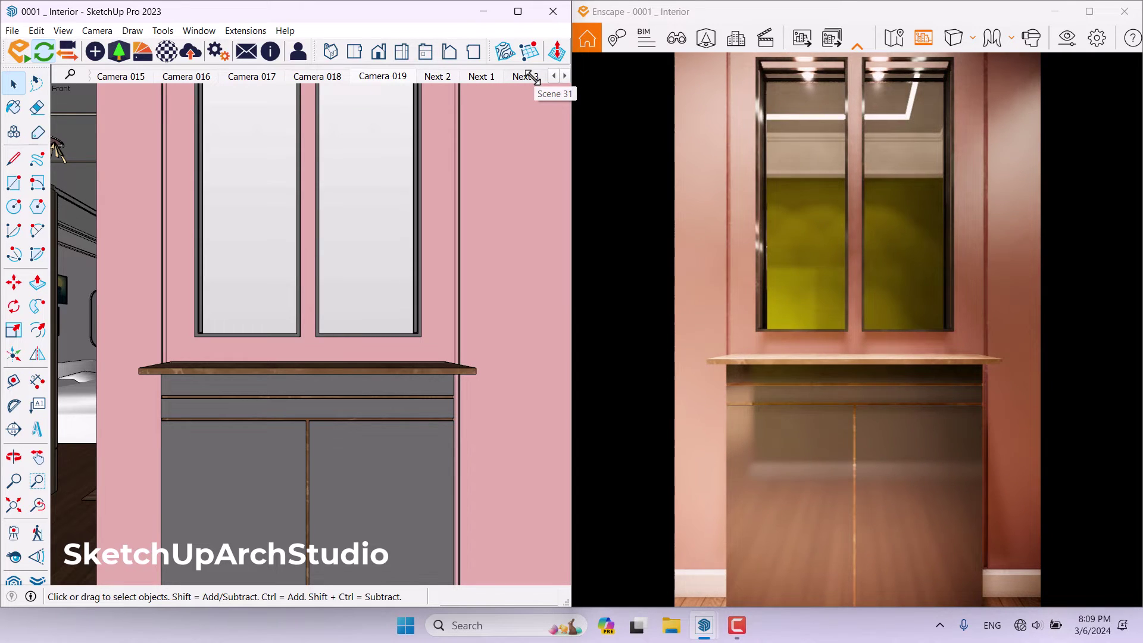
{"action": "left_click", "coordinate": [530, 76]}
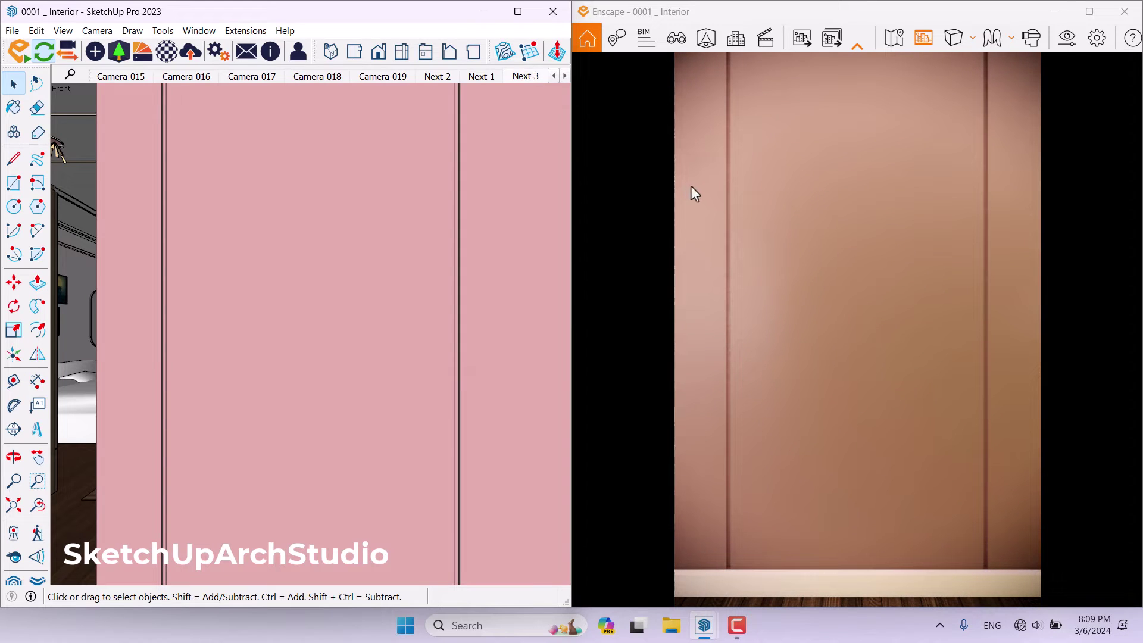
Maximize the Enscape window, open the Next 3 view for editing and enable Save Enscape Sun Position
{"action": "left_click", "coordinate": [1090, 11]}
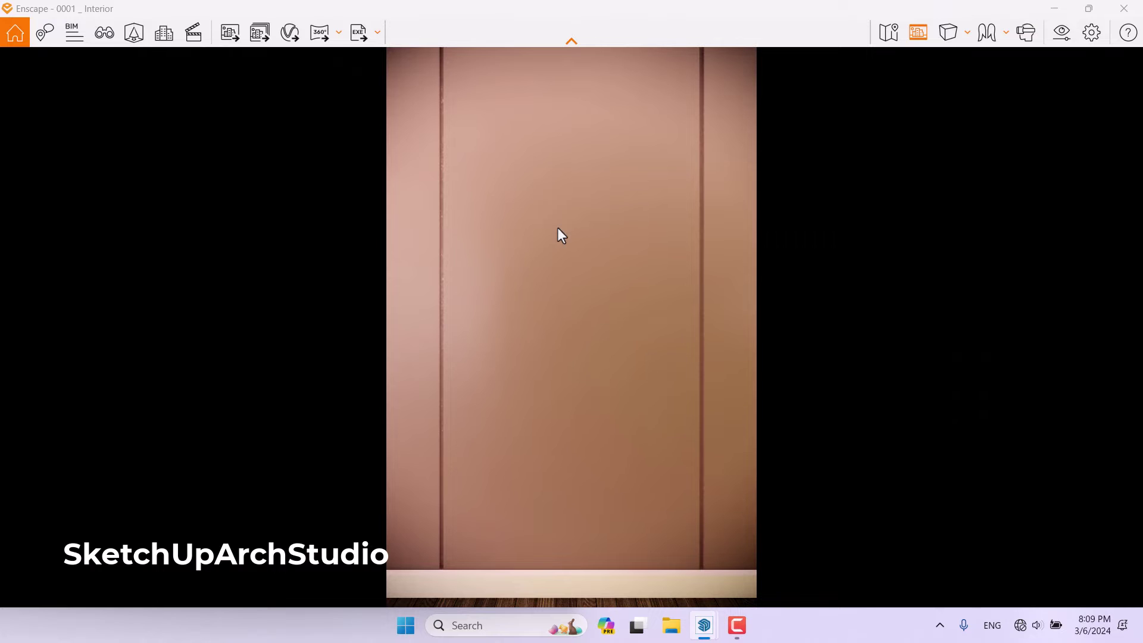
{"action": "key", "text": "v"}
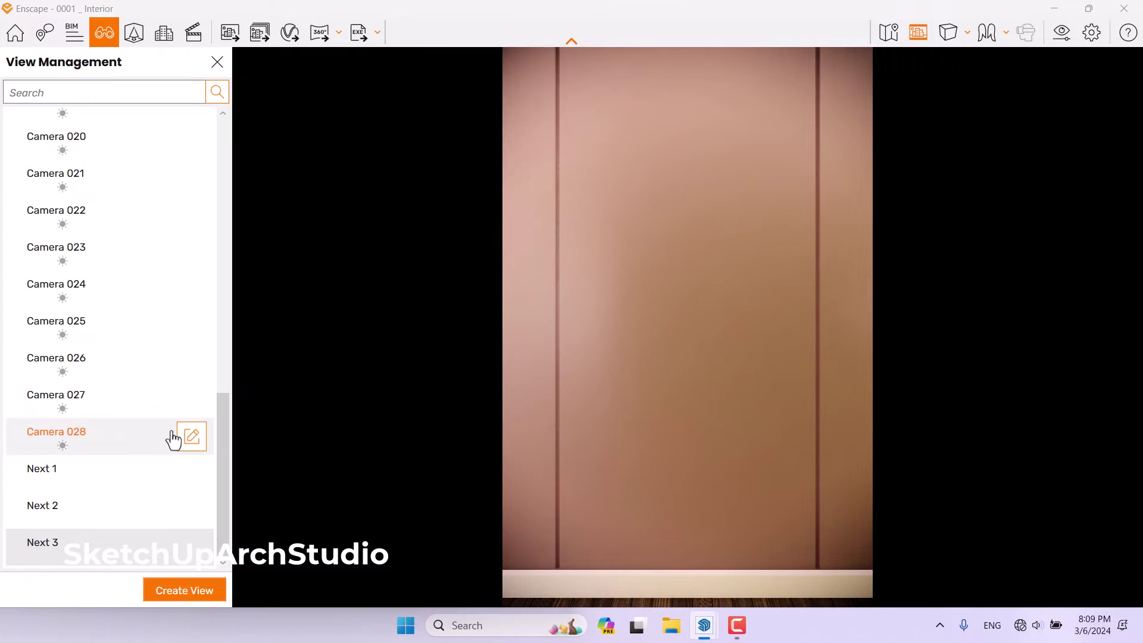
{"action": "left_click", "coordinate": [189, 543]}
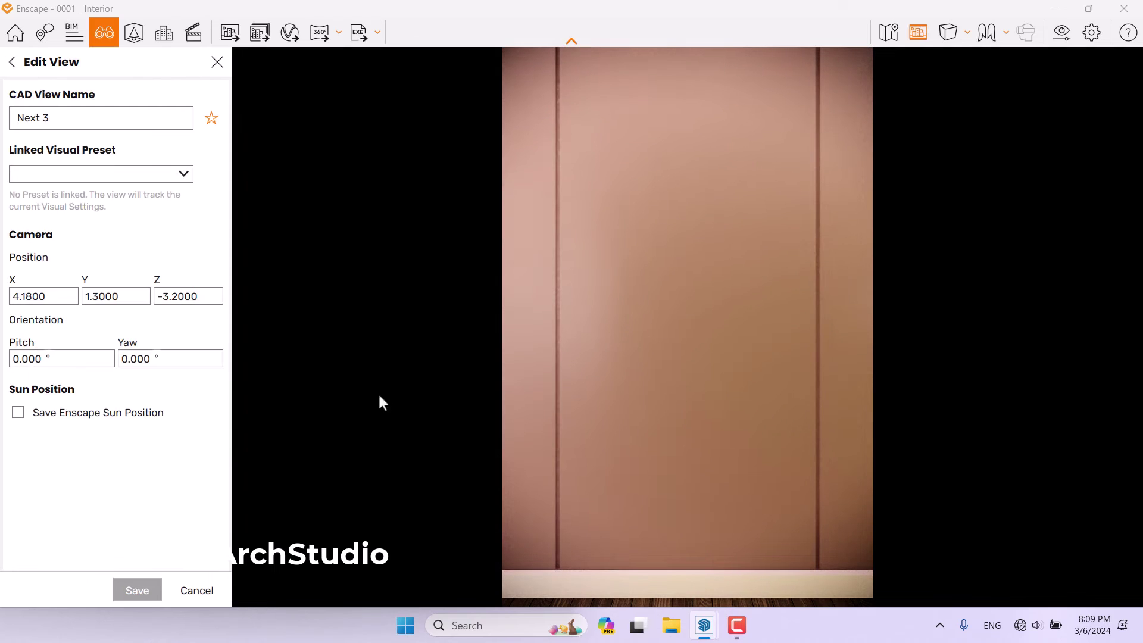
{"action": "left_click", "coordinate": [82, 429]}
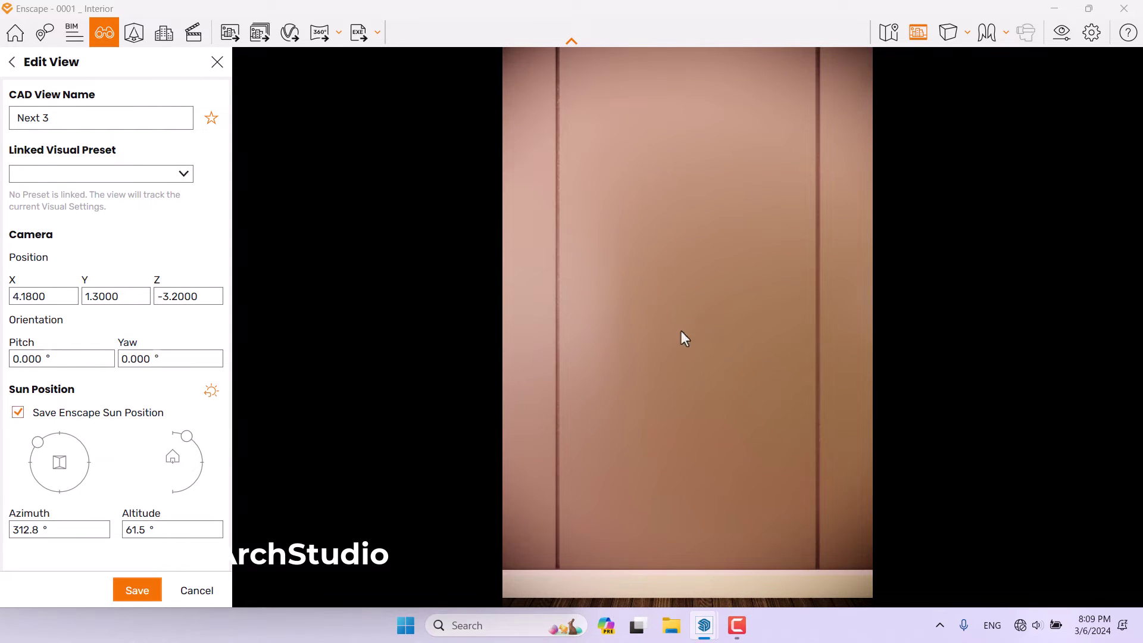
Move the Next 3 view's sun to night with an azimuth of about 142° and an altitude of -80°, and save the view
{"action": "right_click_drag", "start_coordinate": [681, 331], "coordinate": [536, 321], "text": "shift"}
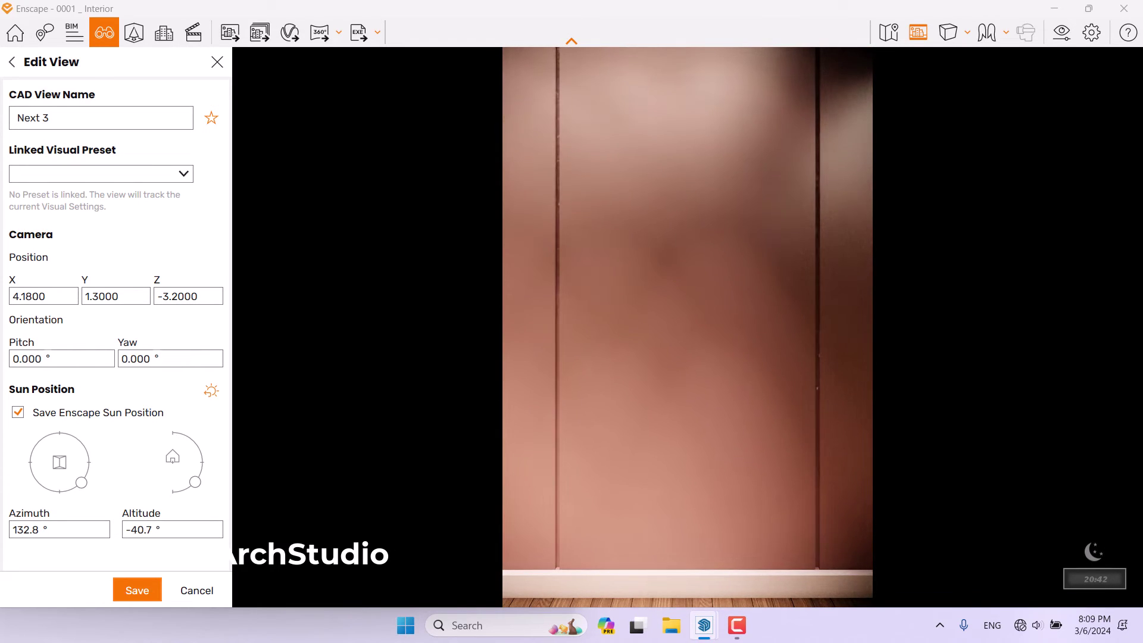
{"action": "mouse_move", "coordinate": [660, 344]}
{"action": "right_mouse_down", "text": "shift"}
{"action": "mouse_move", "coordinate": [660, 315]}
{"action": "mouse_move", "coordinate": [660, 357]}
{"action": "right_mouse_up", "text": "shift"}
{"action": "left_click", "coordinate": [129, 534]}
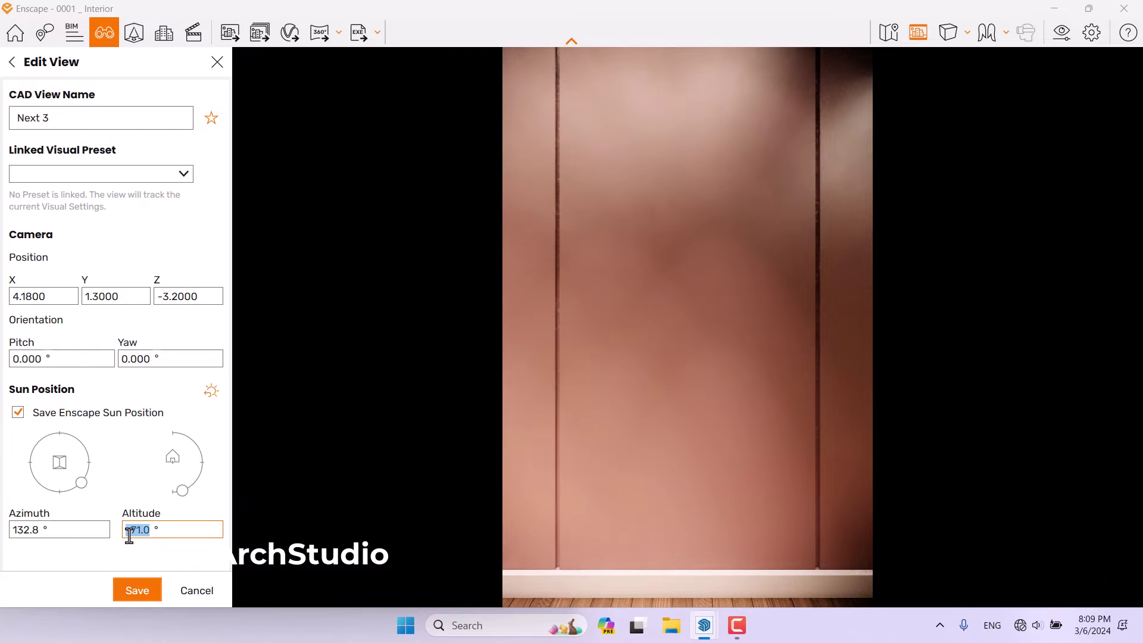
{"action": "type", "text": "-80"}
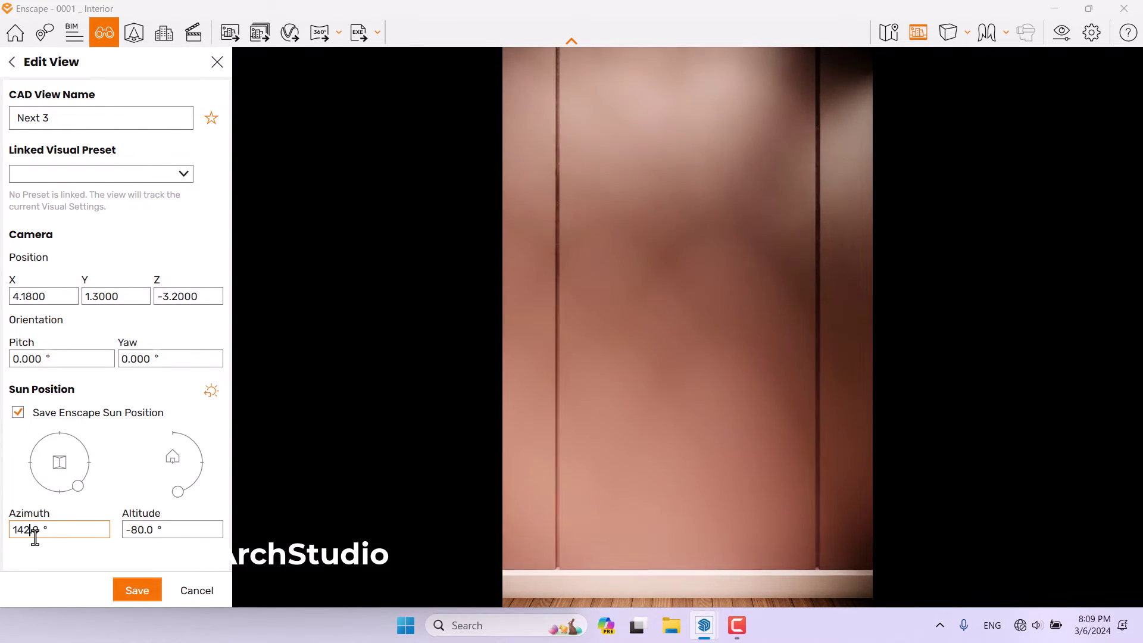
{"action": "left_click", "coordinate": [144, 585]}
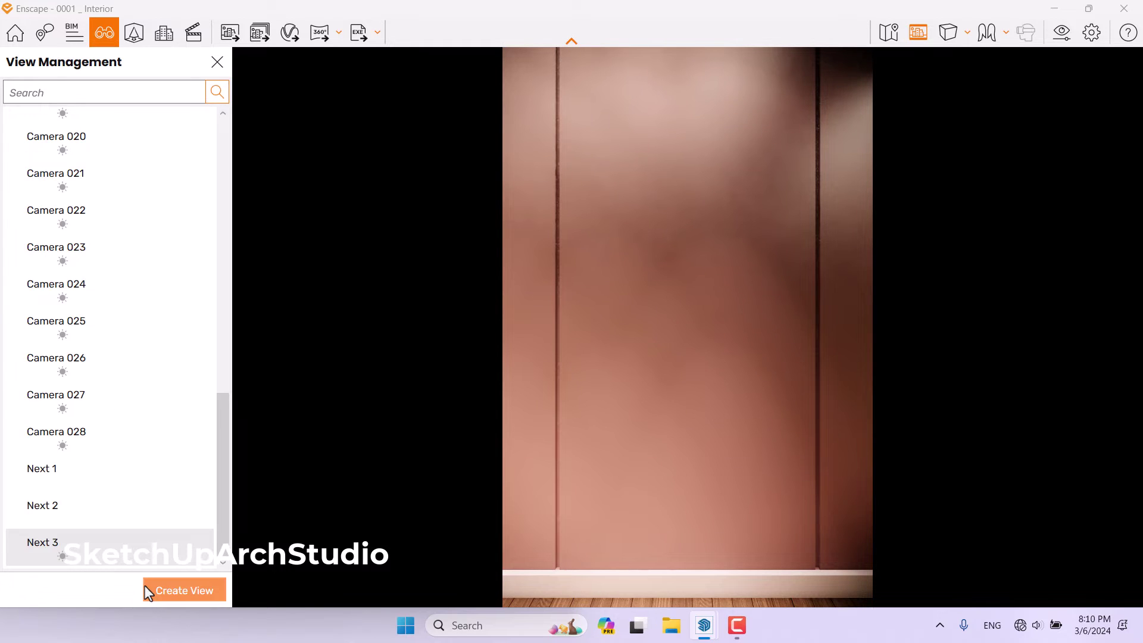
Compare the Next 1, Next 2, Next 3 and Camera 019 views in the render and close the view management
{"action": "left_click", "coordinate": [98, 485]}
{"action": "left_click", "coordinate": [86, 516]}
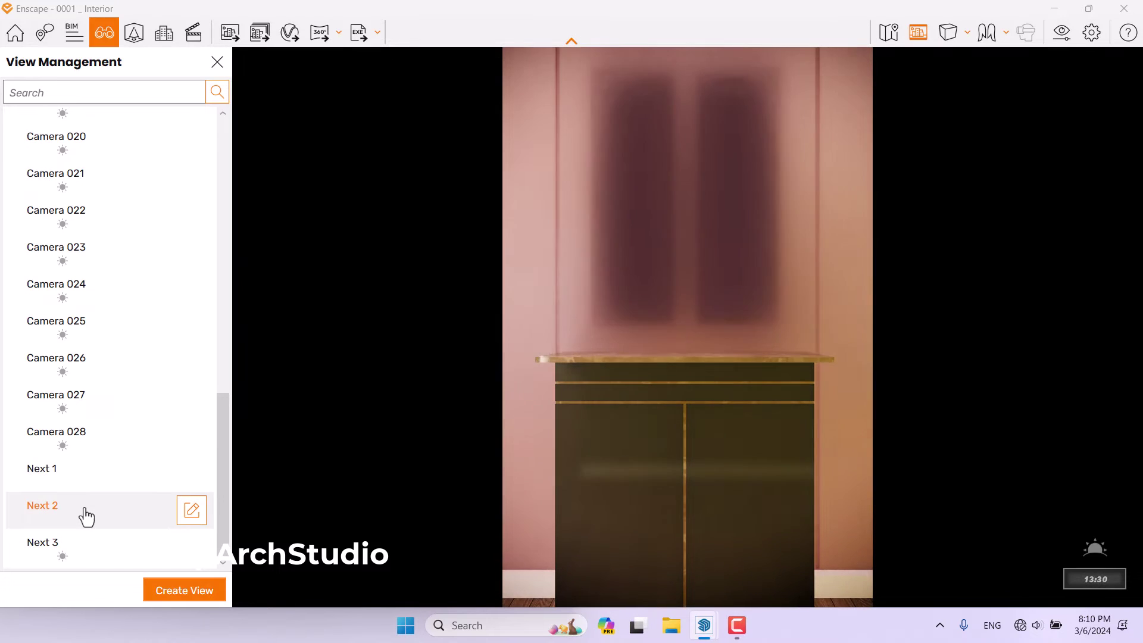
{"action": "left_click", "coordinate": [85, 546]}
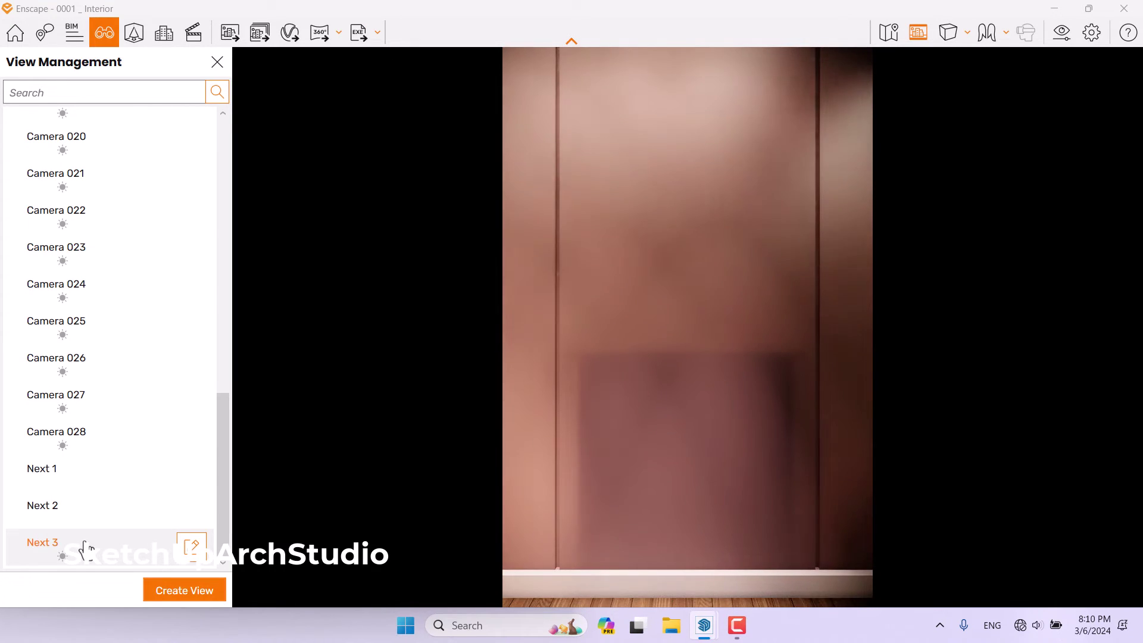
{"action": "scroll", "coordinate": [94, 510], "scroll_direction": "up", "scroll_amount": 1}
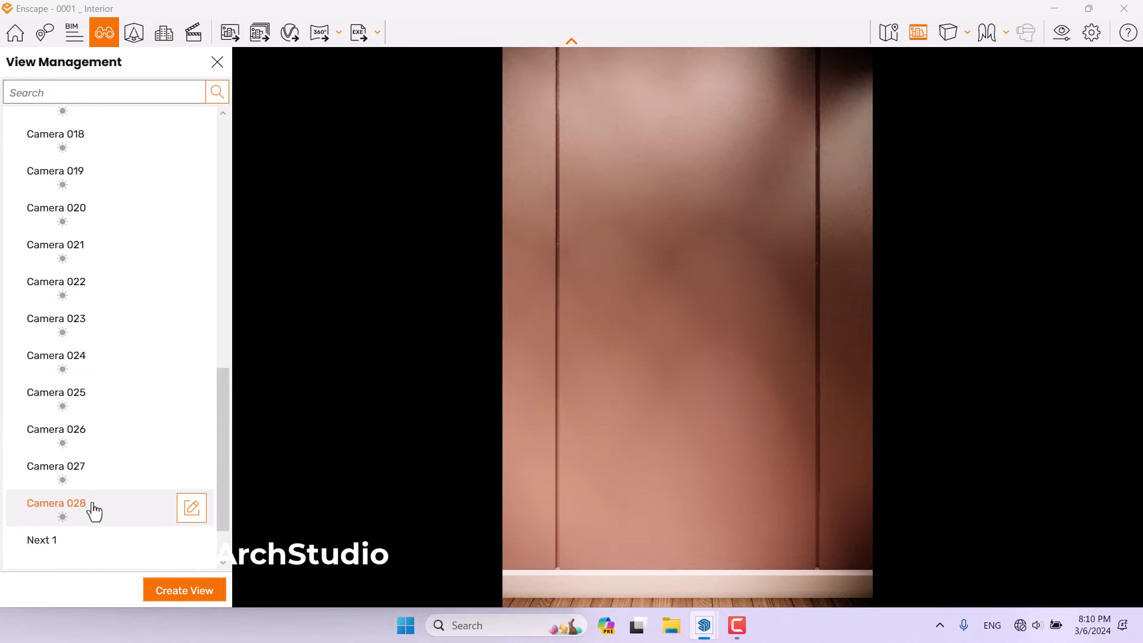
{"action": "scroll", "coordinate": [94, 510], "scroll_direction": "up", "scroll_amount": 1}
{"action": "left_click", "coordinate": [86, 232]}
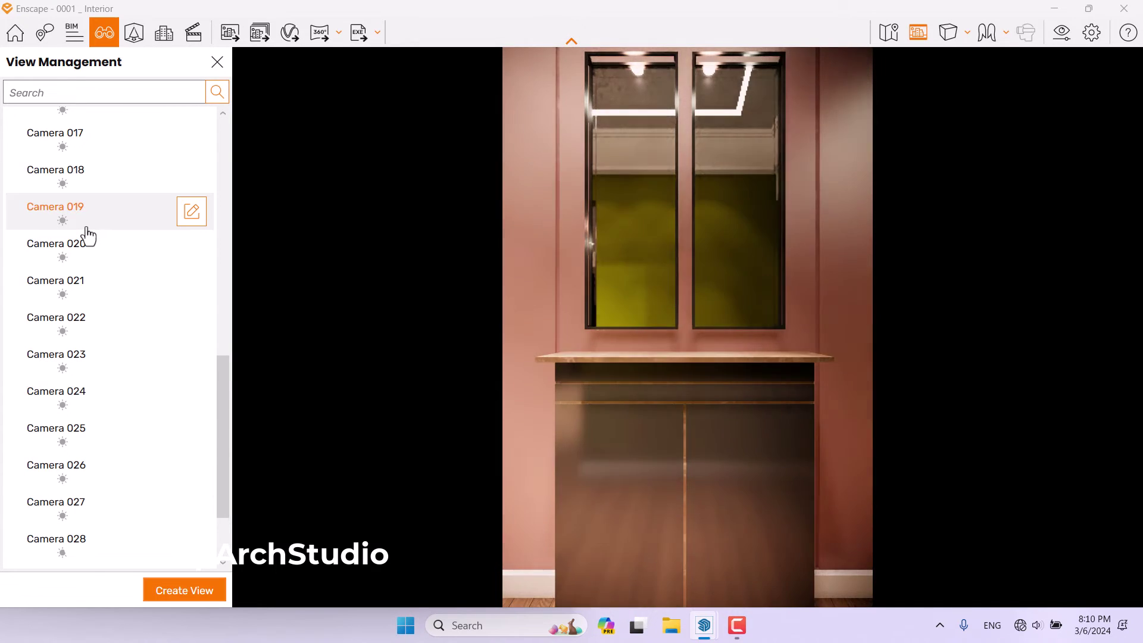
{"action": "left_click", "coordinate": [217, 62]}
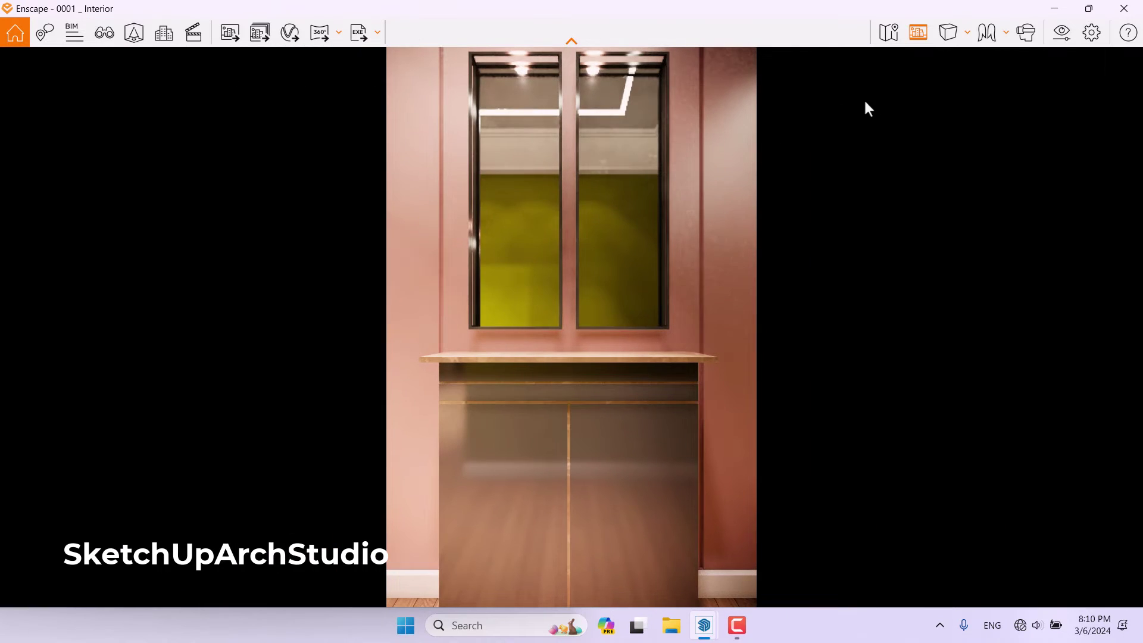
In the visual settings, switch the rendering quality to Medium and back to High, and set Outlines to 6 %
{"action": "left_click", "coordinate": [1062, 32]}
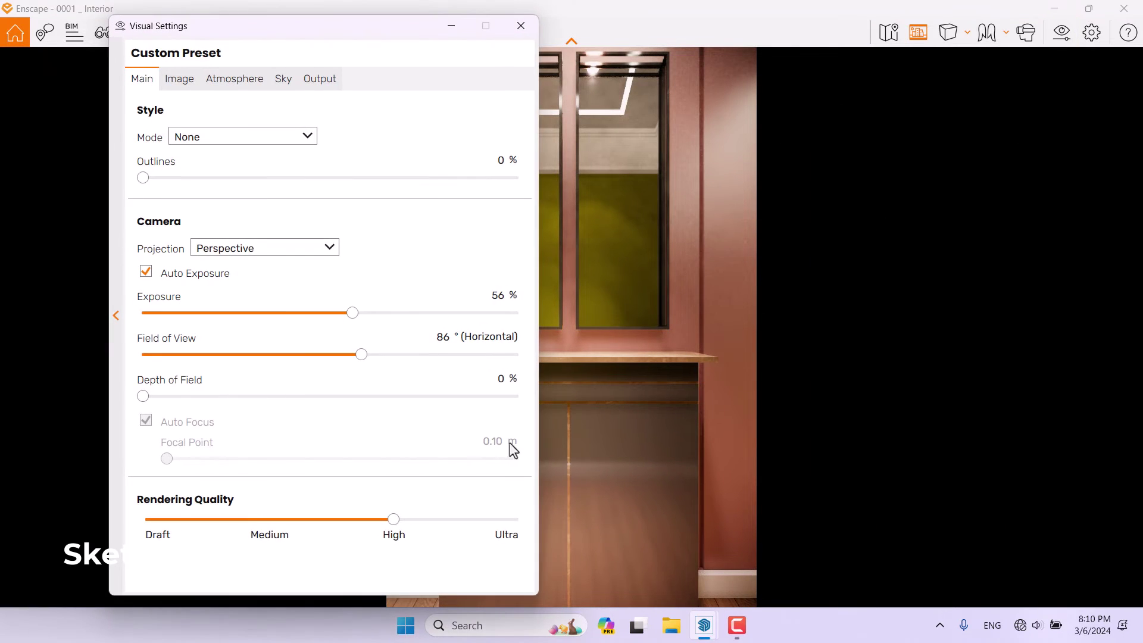
{"action": "left_click_drag", "start_coordinate": [392, 524], "coordinate": [301, 531]}
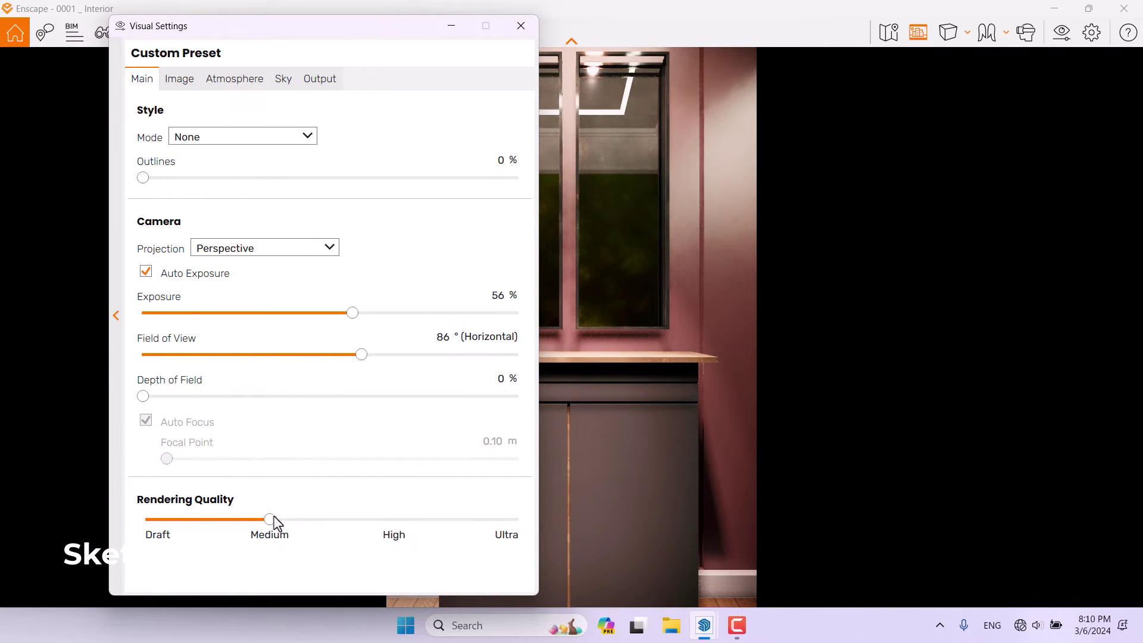
{"action": "left_click", "coordinate": [316, 516]}
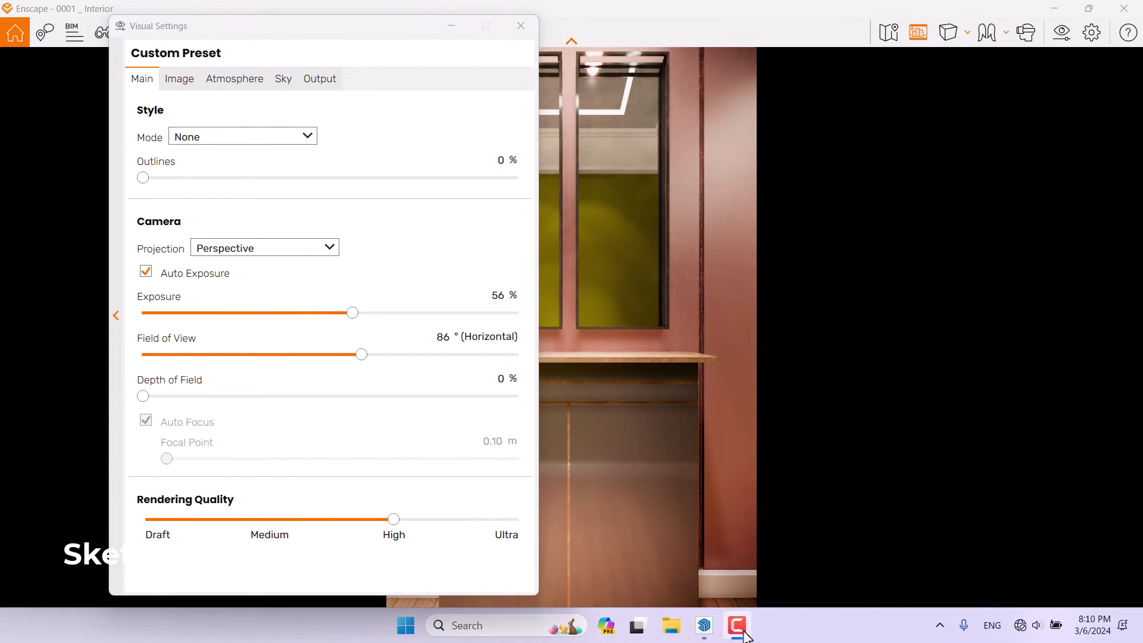
{"action": "left_click", "coordinate": [498, 169]}
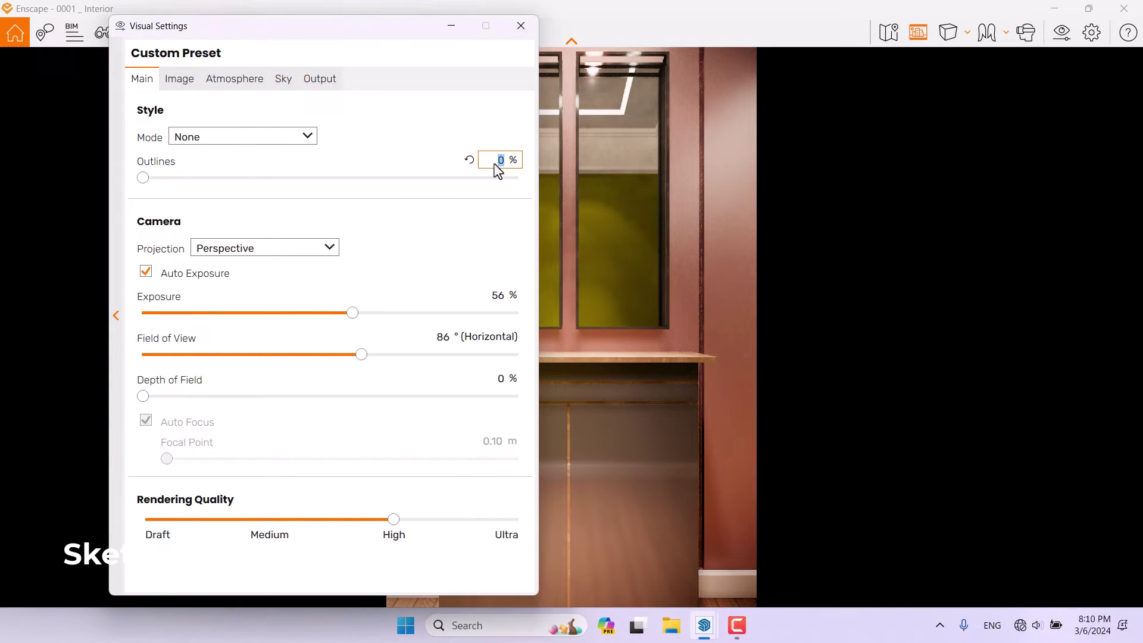
{"action": "type", "text": "6"}
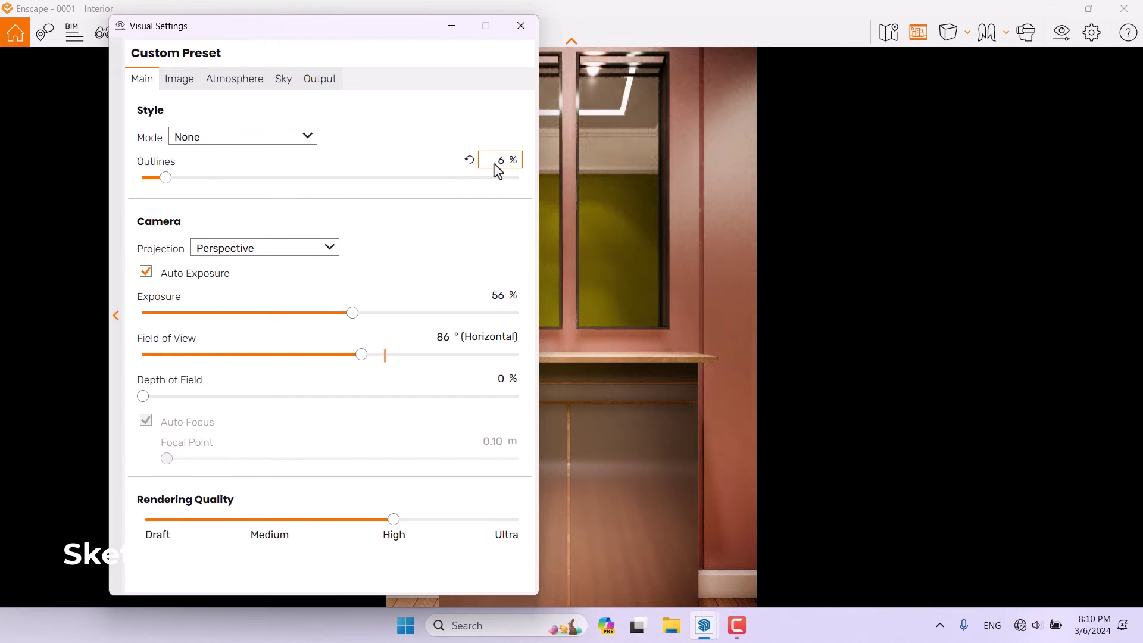
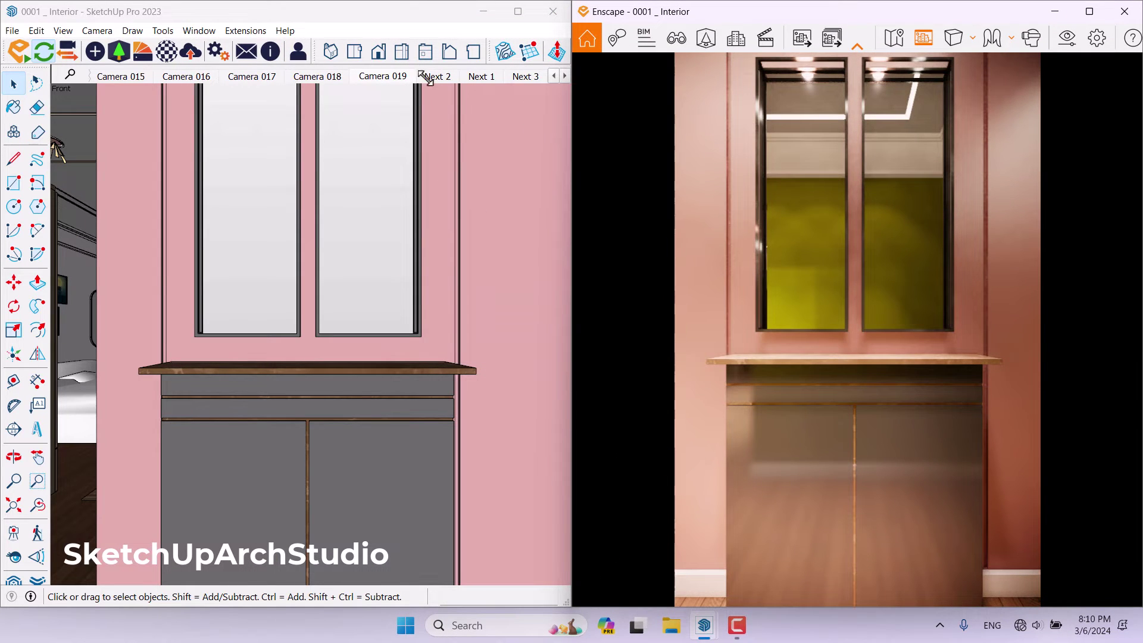
Activate the Next 3 scene and rename it as F1
{"action": "left_click", "coordinate": [524, 76]}
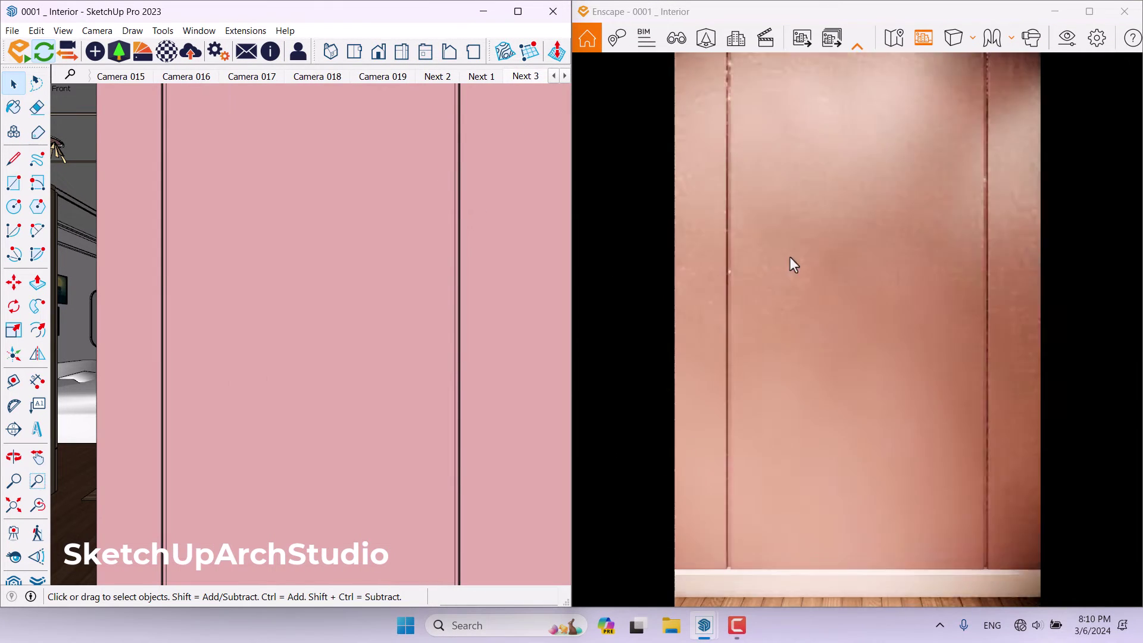
{"action": "right_click", "coordinate": [524, 77]}
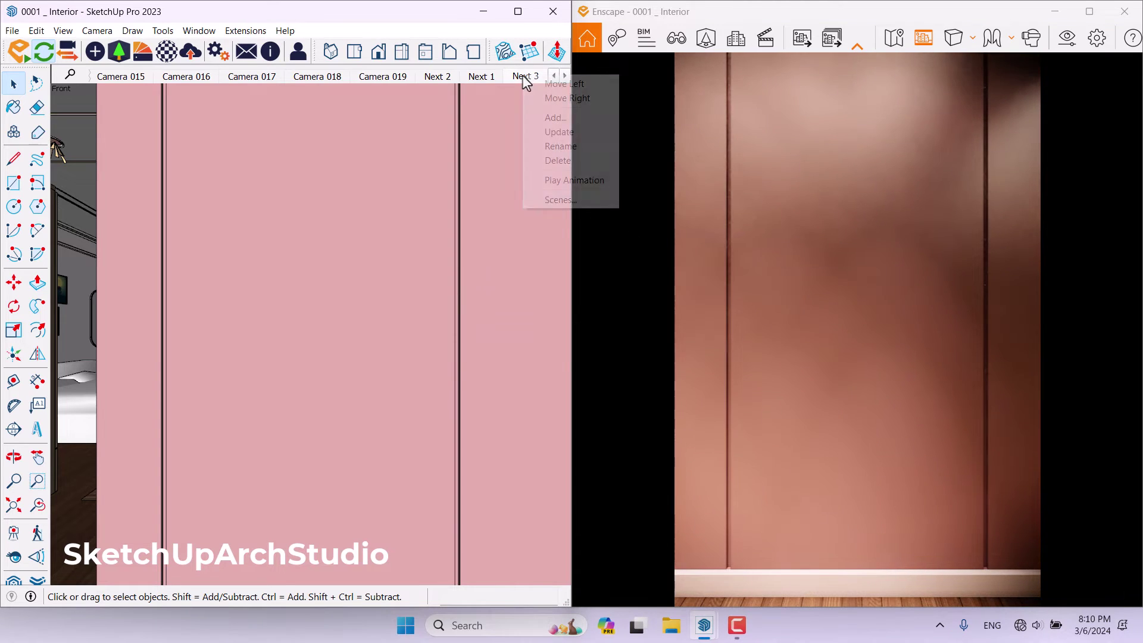
{"action": "left_click", "coordinate": [564, 147]}
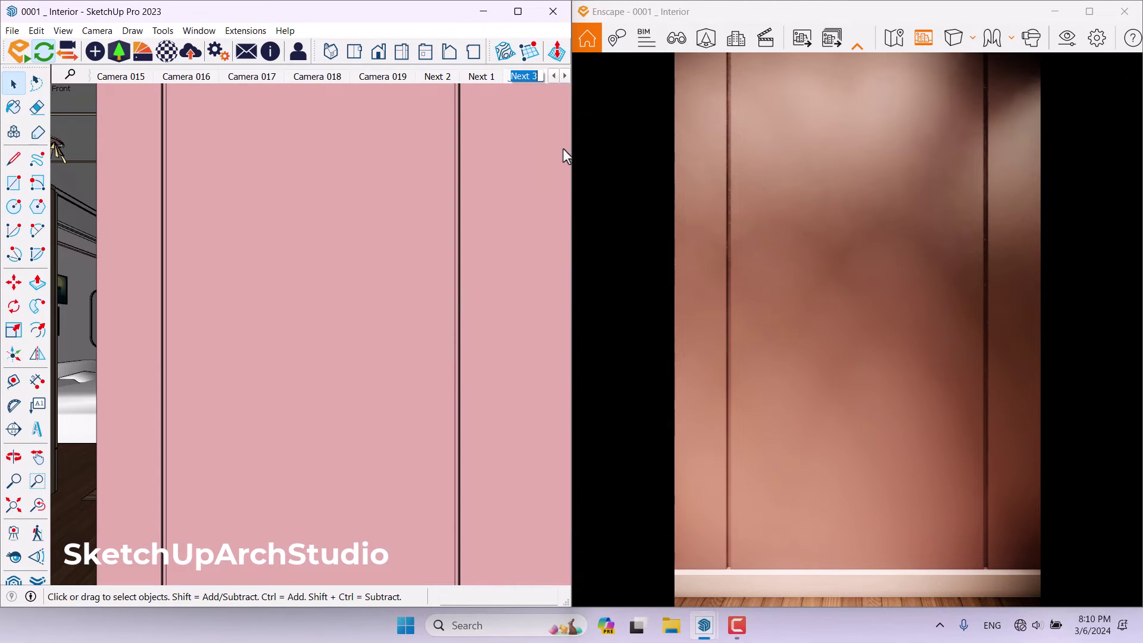
{"action": "key", "text": "Caps_Lock"}
{"action": "type", "text": "F"}
{"action": "key", "text": "Caps_Lock"}
{"action": "type", "text": "1"}
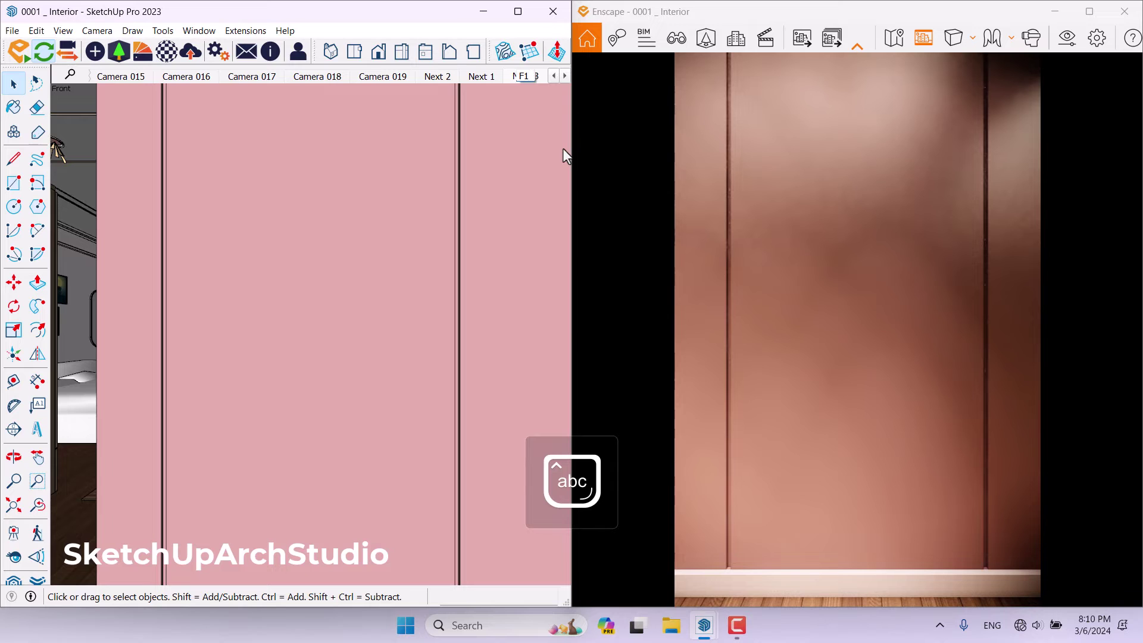
{"action": "key", "text": "Return"}
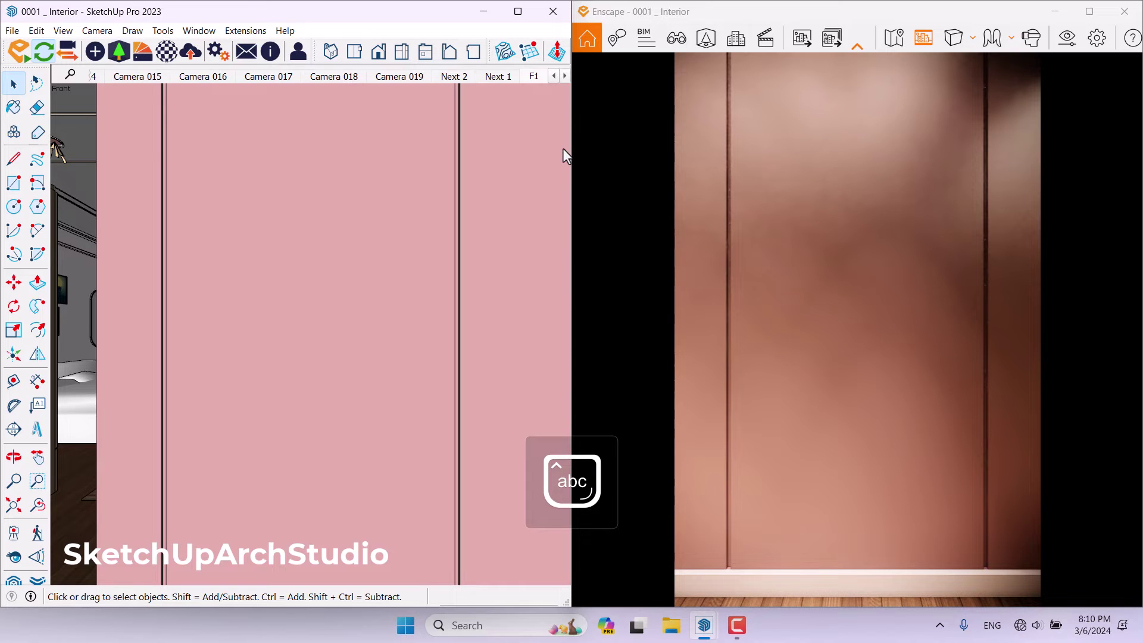
Review the Next 1 scene, then activate the Next 2 scene and rename it as F2
{"action": "left_click", "coordinate": [497, 76]}
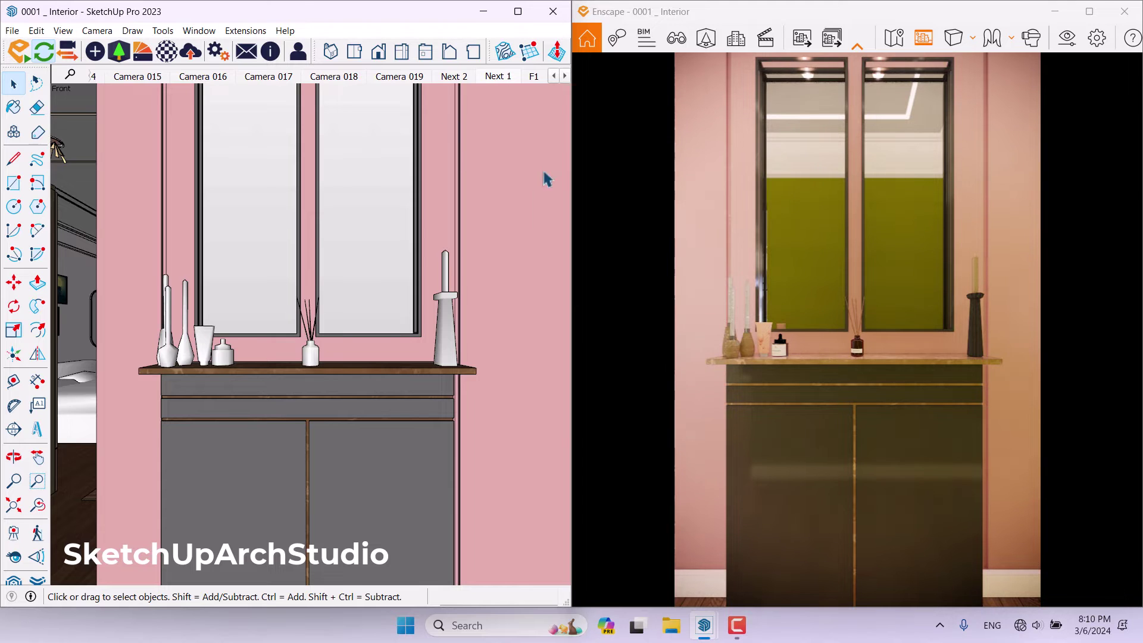
{"action": "left_click", "coordinate": [451, 75]}
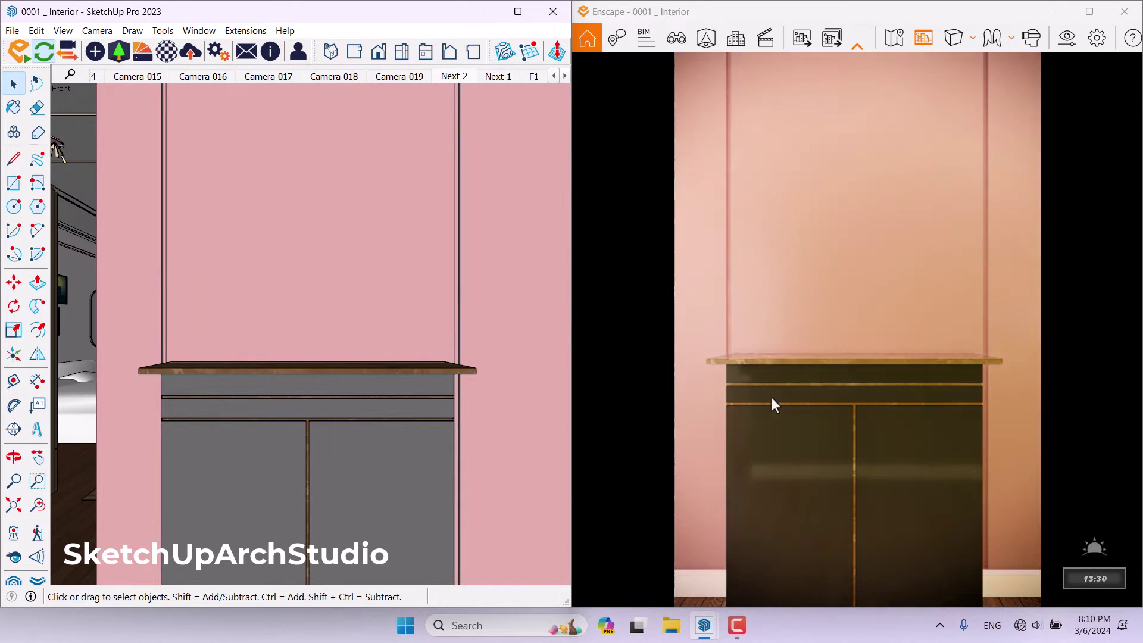
{"action": "right_click", "coordinate": [442, 73]}
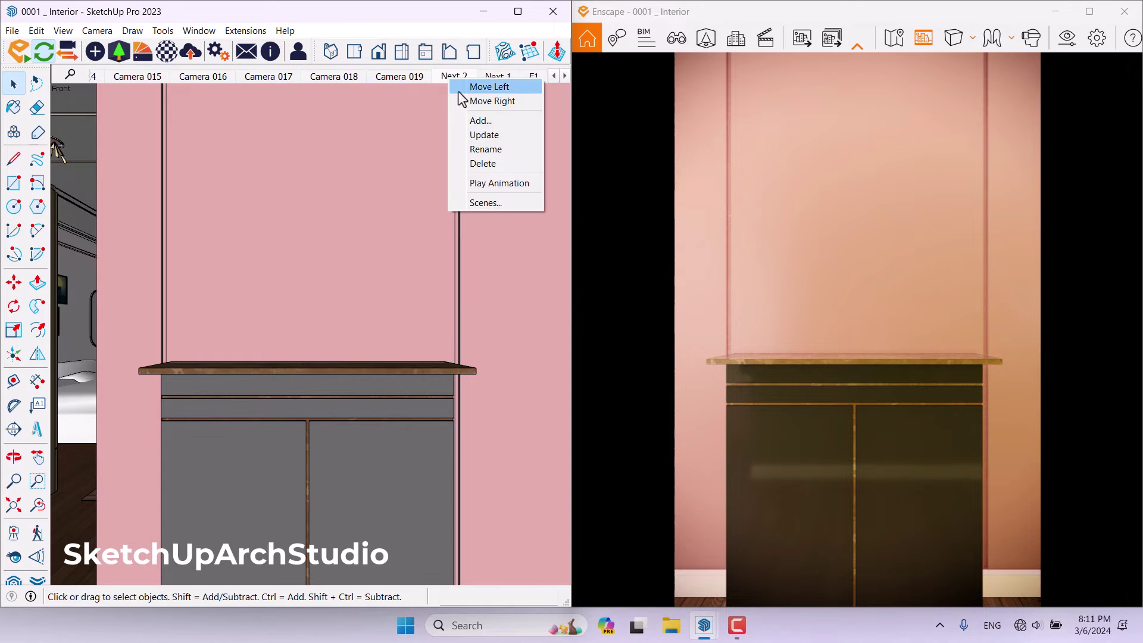
{"action": "left_click", "coordinate": [486, 151]}
{"action": "key", "text": "Caps_Lock"}
{"action": "type", "text": "F2"}
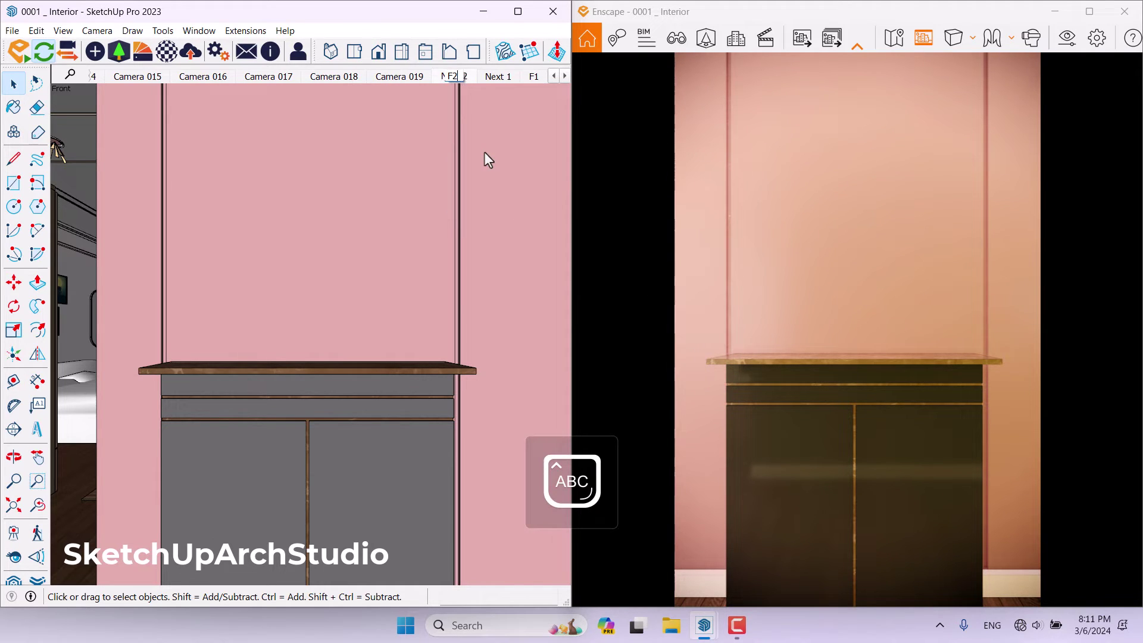
{"action": "key", "text": "Return"}
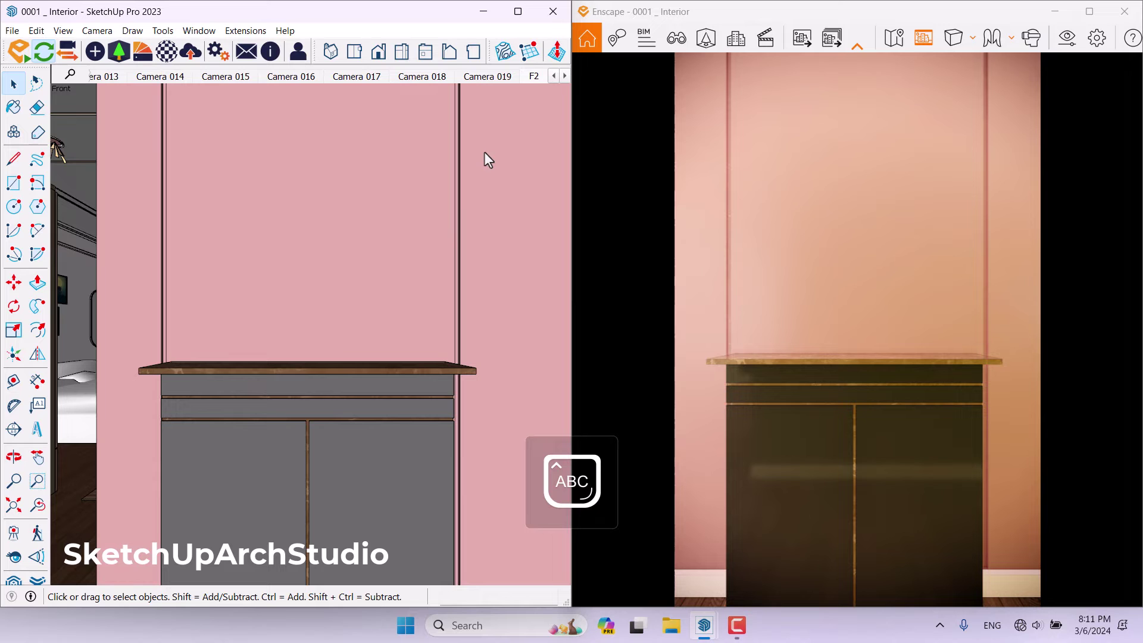
Activate the Camera 019 scene and rename it as F3
{"action": "left_click", "coordinate": [487, 75]}
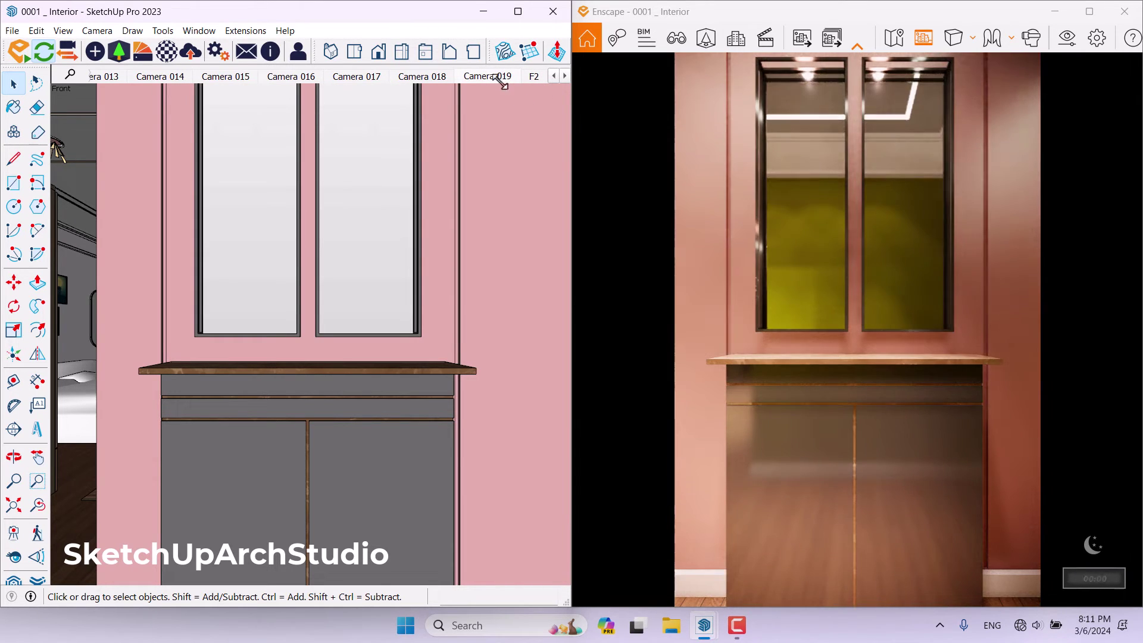
{"action": "right_click", "coordinate": [495, 80]}
{"action": "left_click", "coordinate": [531, 150]}
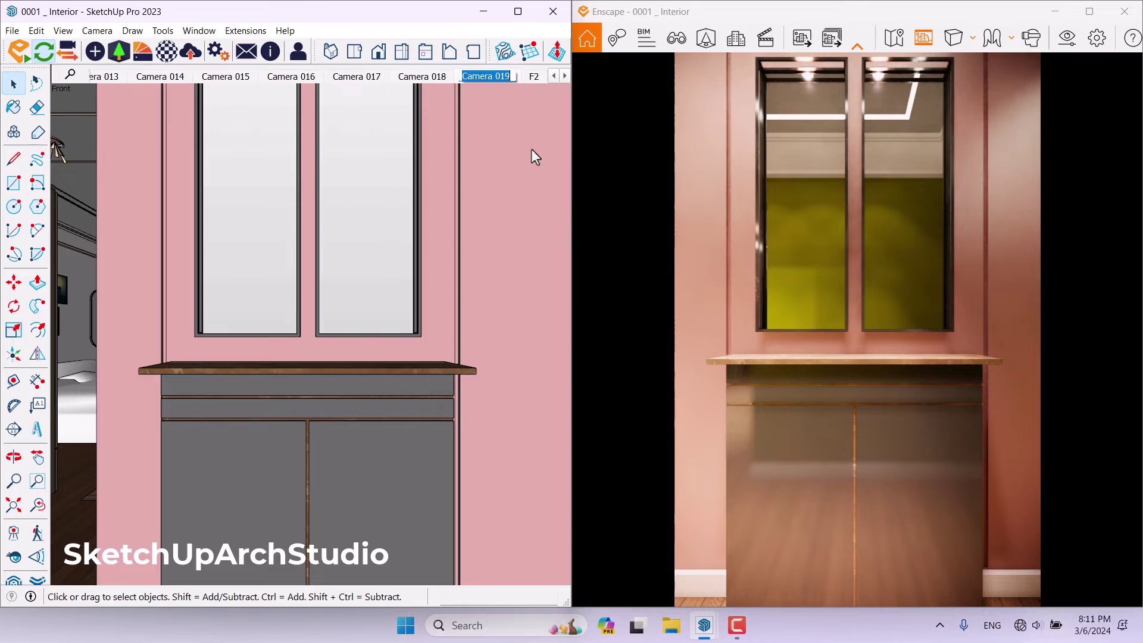
{"action": "type", "text": "F3"}
{"action": "key", "text": "Return"}
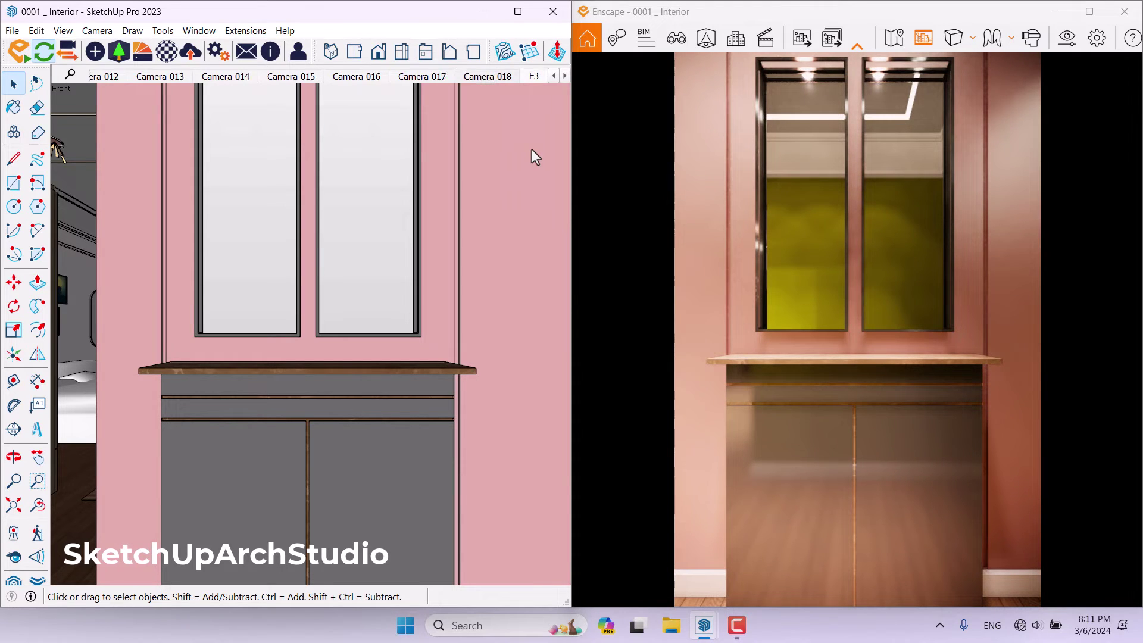
Activate the Next 1 scene and rename it as F4
{"action": "left_click", "coordinate": [563, 76]}
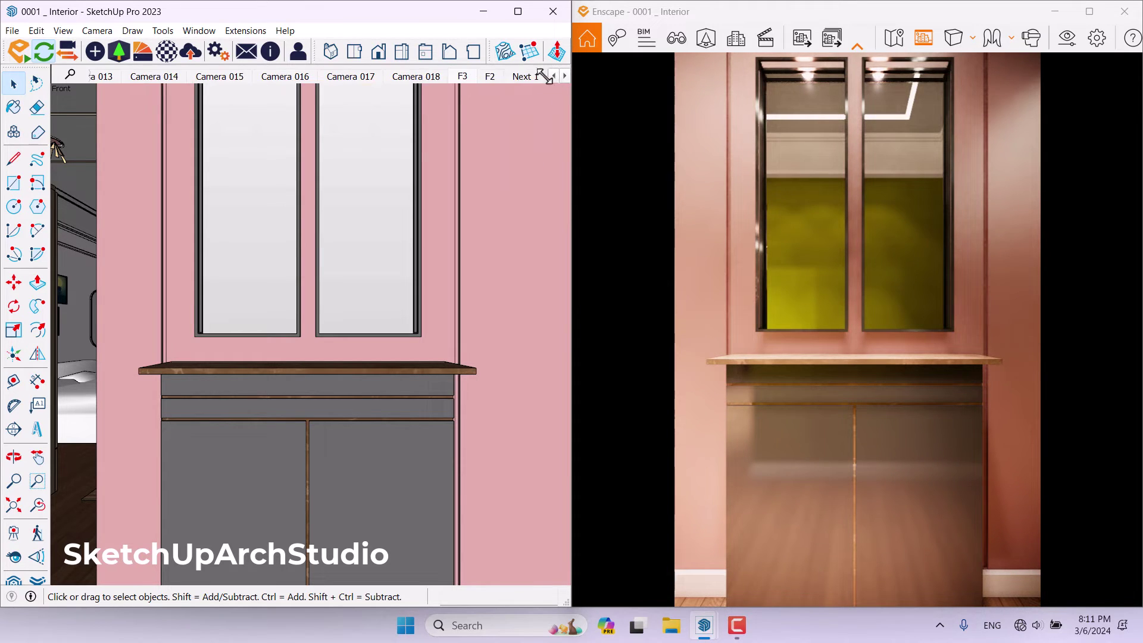
{"action": "left_click", "coordinate": [525, 76]}
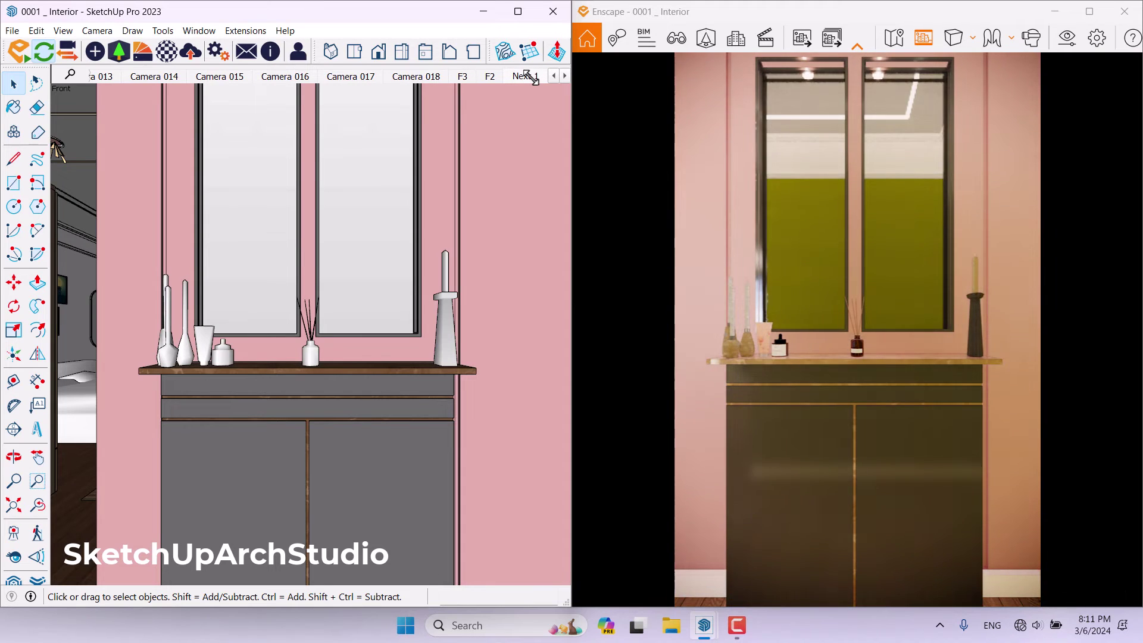
{"action": "right_click", "coordinate": [533, 82]}
{"action": "left_click", "coordinate": [569, 148]}
{"action": "type", "text": "F4"}
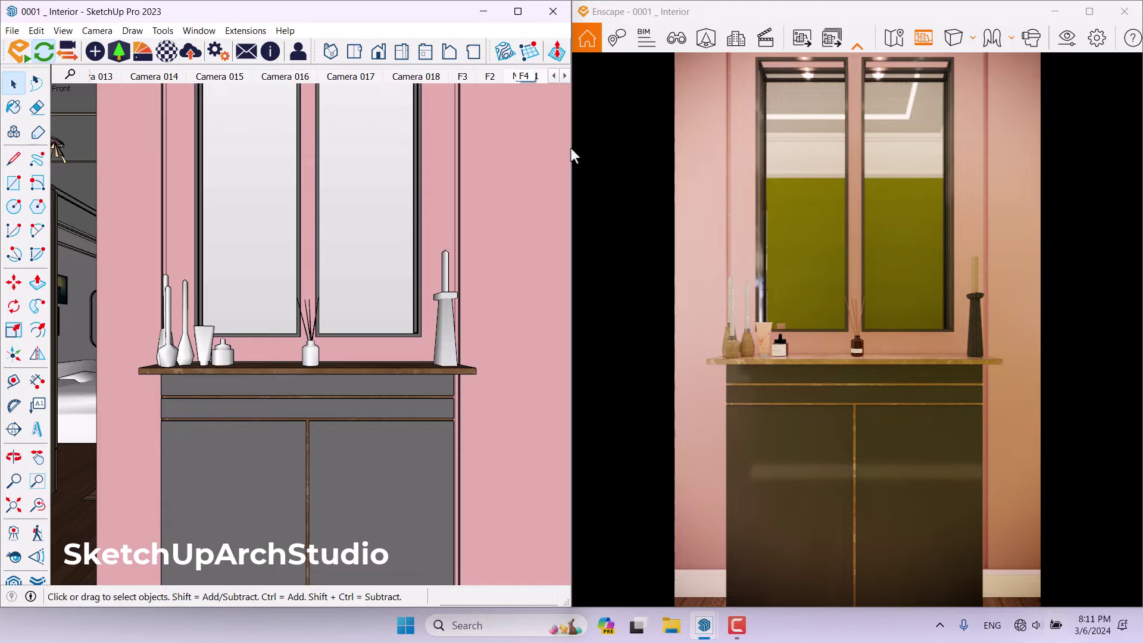
{"action": "key", "text": "Return"}
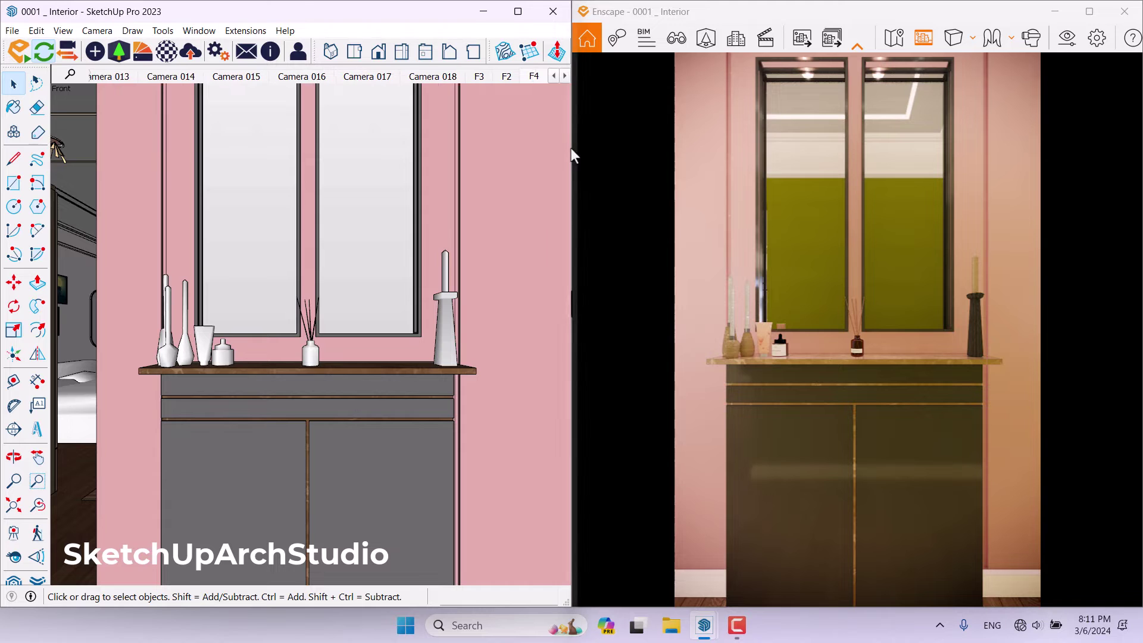
Reorder the renamed scenes so they follow Camera 018 in the sequence F1, F2, F3, F4
{"action": "left_click", "coordinate": [563, 76]}
{"action": "left_click", "coordinate": [533, 76]}
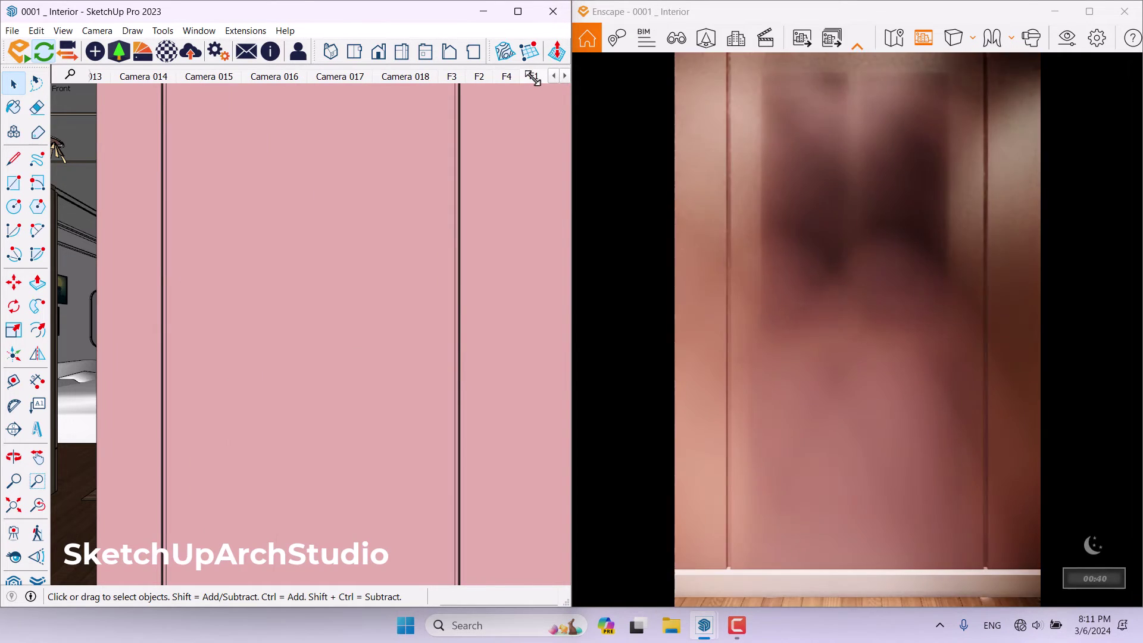
{"action": "right_click", "coordinate": [533, 77]}
{"action": "left_click", "coordinate": [550, 87]}
{"action": "right_click", "coordinate": [481, 76]}
{"action": "left_click", "coordinate": [492, 86]}
{"action": "left_click", "coordinate": [506, 76]}
{"action": "right_click", "coordinate": [507, 78]}
{"action": "left_click", "coordinate": [547, 85]}
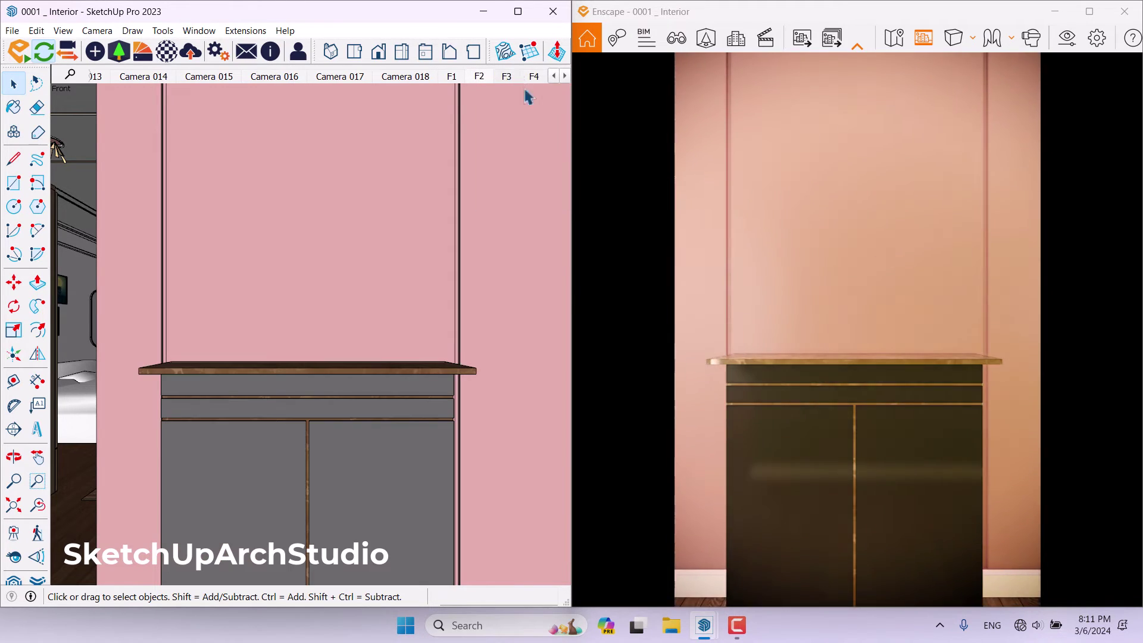
Activate scene F1, switch to a maximized Enscape window and view F2, F3 and F4 from its view management
{"action": "left_click", "coordinate": [452, 76]}
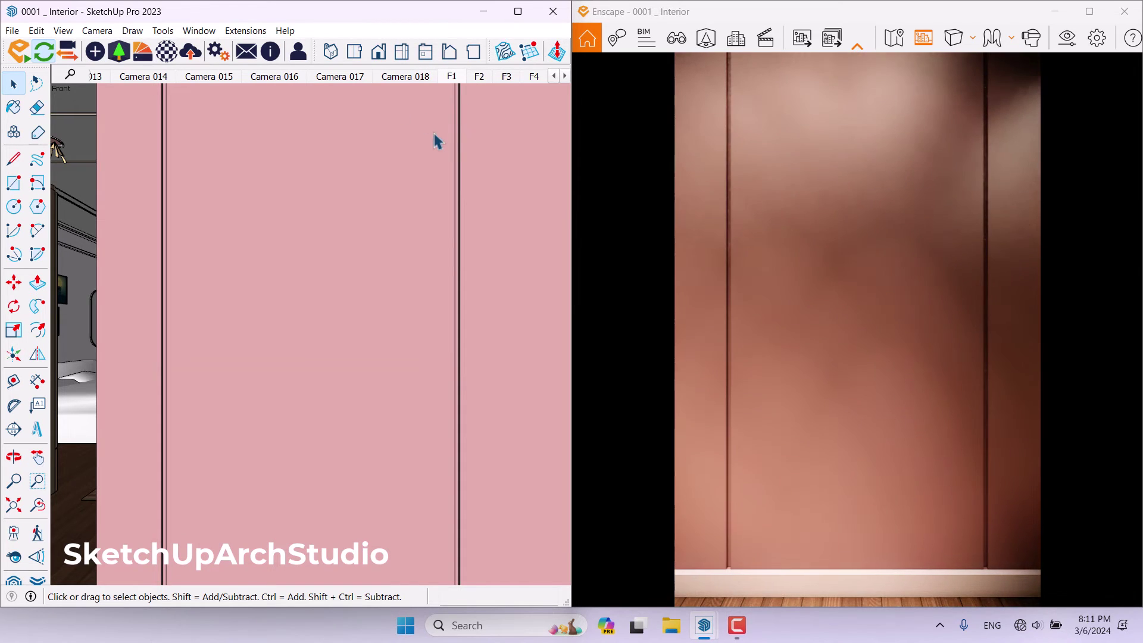
{"action": "left_click", "coordinate": [1088, 11]}
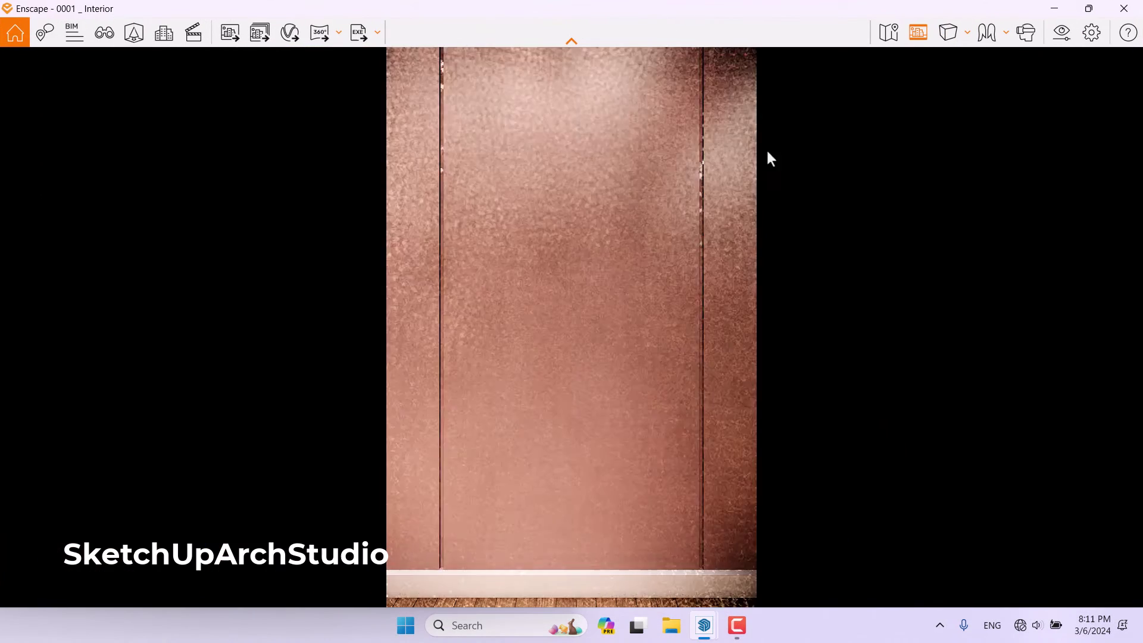
{"action": "key", "text": "v"}
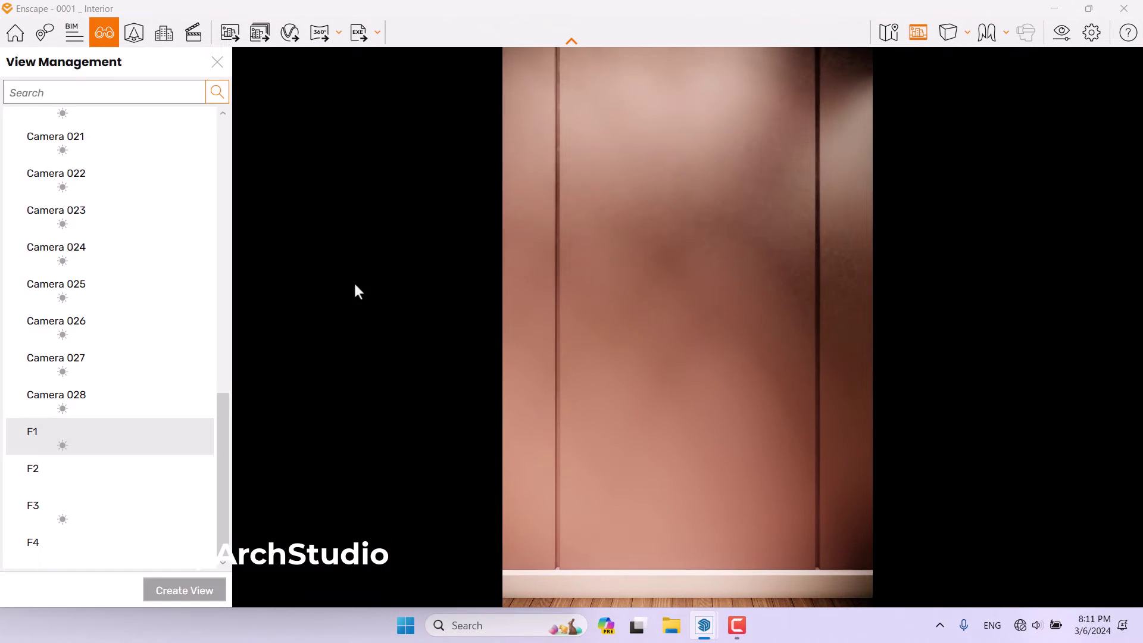
{"action": "left_click", "coordinate": [71, 480]}
{"action": "left_click", "coordinate": [56, 507]}
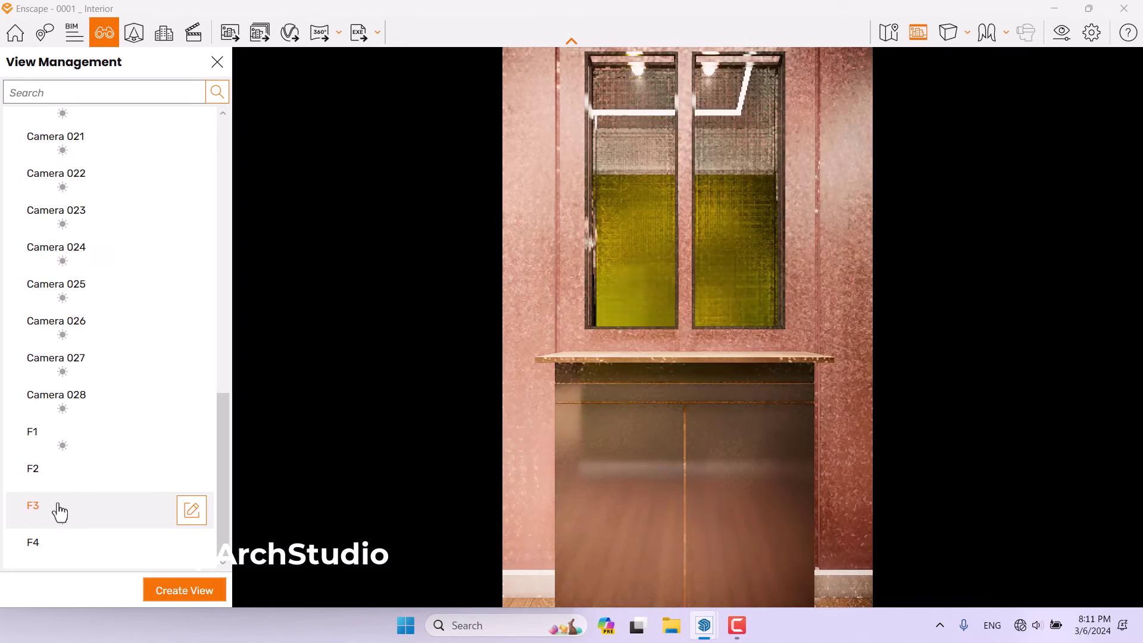
{"action": "left_click", "coordinate": [63, 547]}
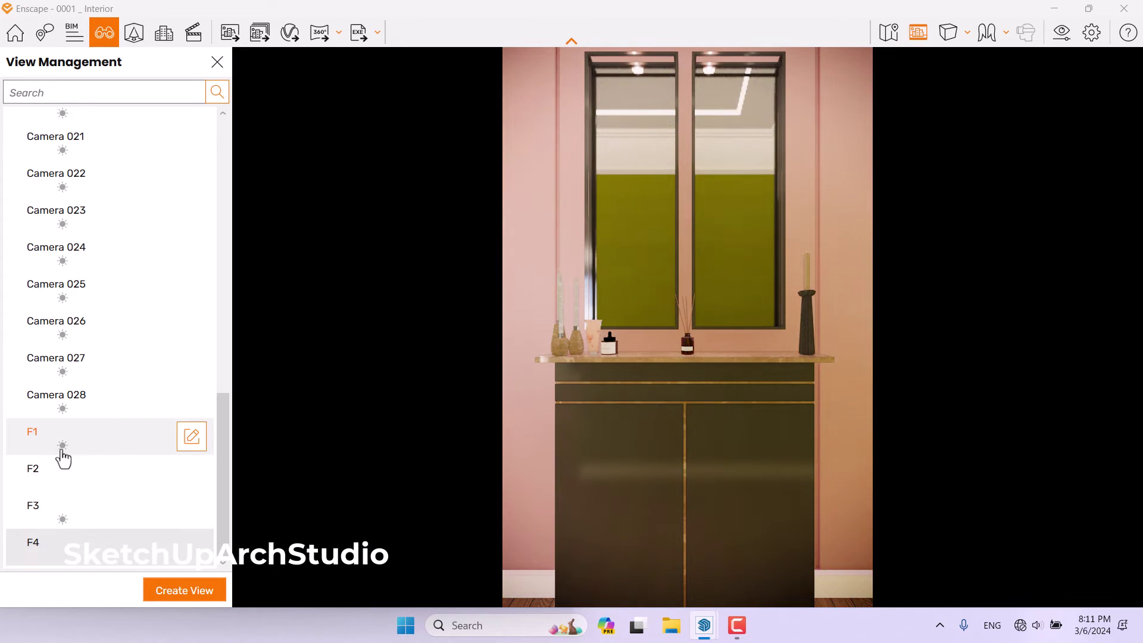
Edit the F1 view, set its sun azimuth to 150° and altitude to -90°, and save the view
{"action": "left_click", "coordinate": [64, 448]}
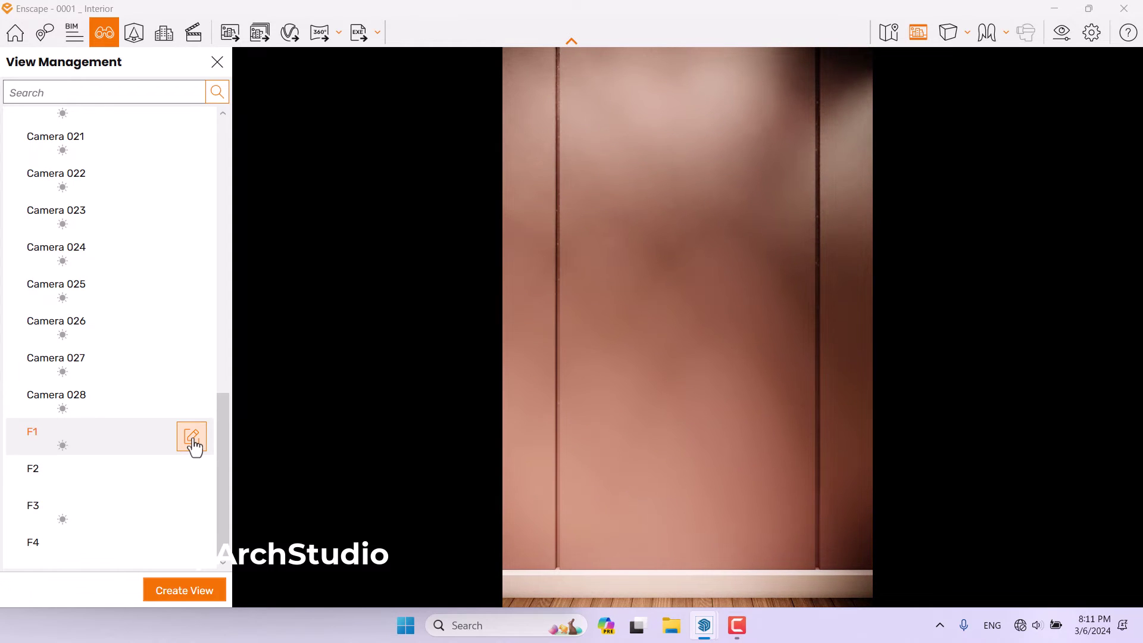
{"action": "left_click", "coordinate": [192, 439]}
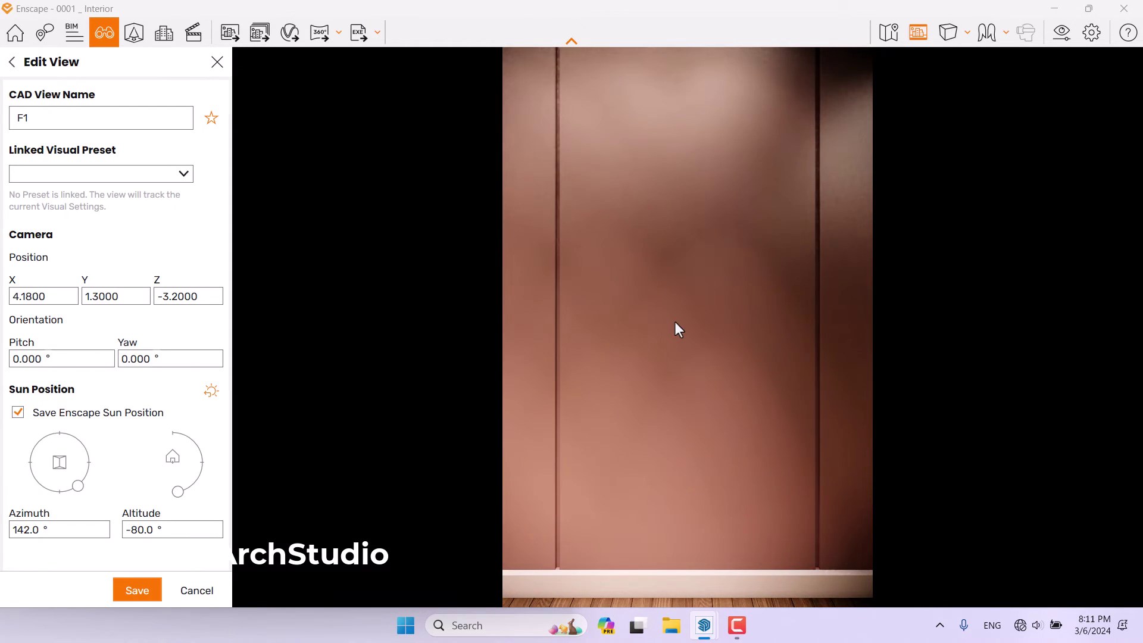
{"action": "right_click_drag", "start_coordinate": [674, 322], "coordinate": [717, 321], "text": "shift"}
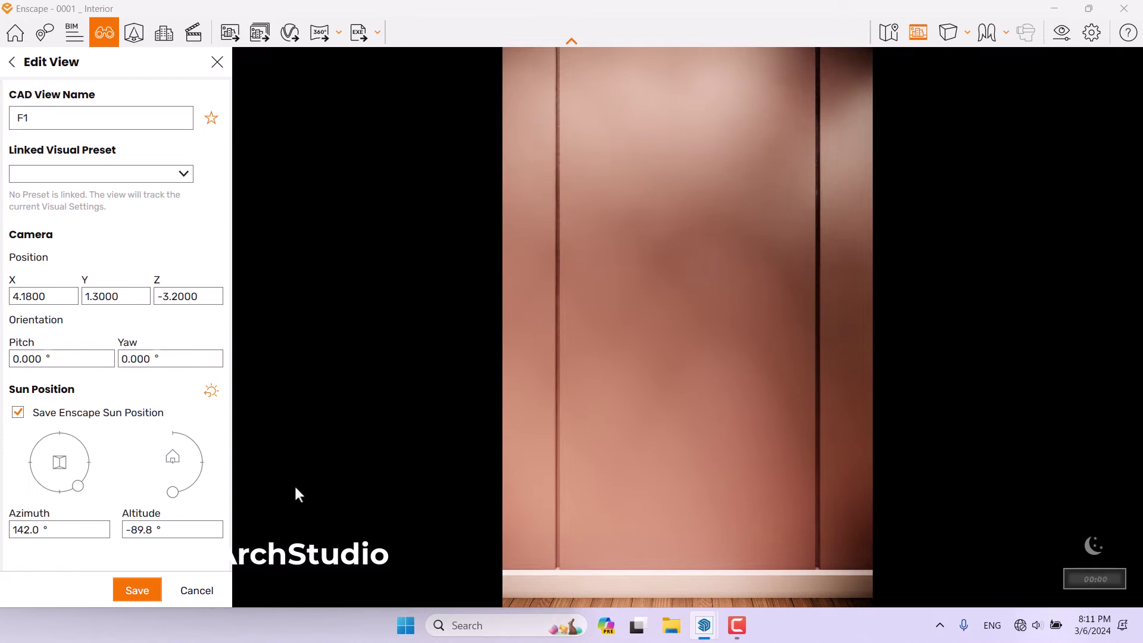
{"action": "left_click", "coordinate": [148, 529]}
{"action": "type", "text": "-90"}
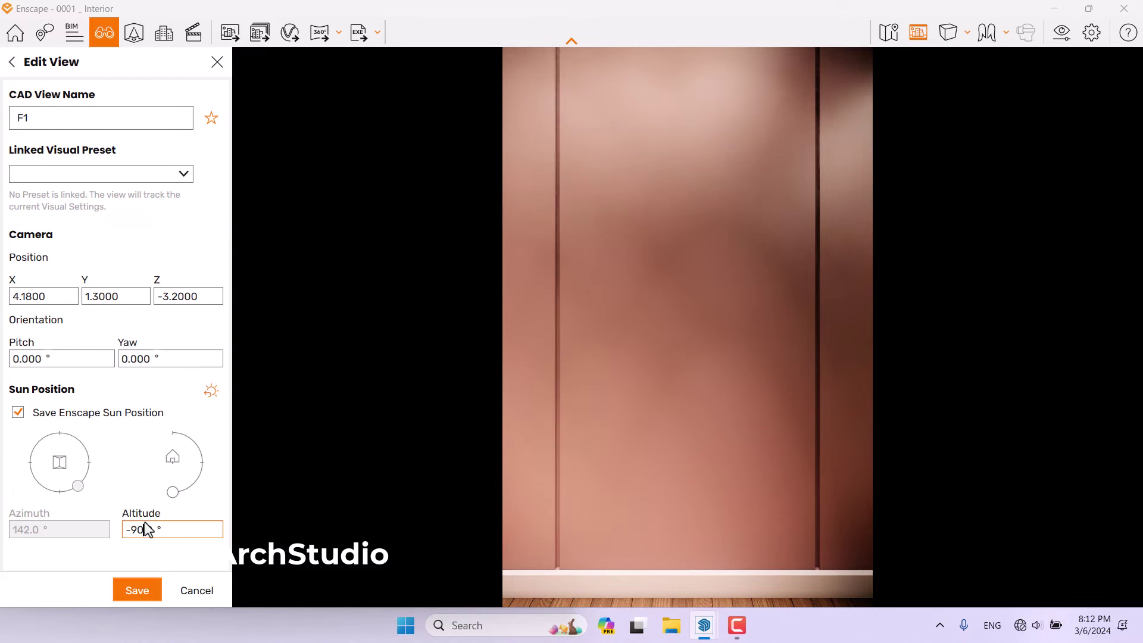
{"action": "left_click", "coordinate": [180, 500]}
{"action": "left_click", "coordinate": [38, 529]}
{"action": "type", "text": "150"}
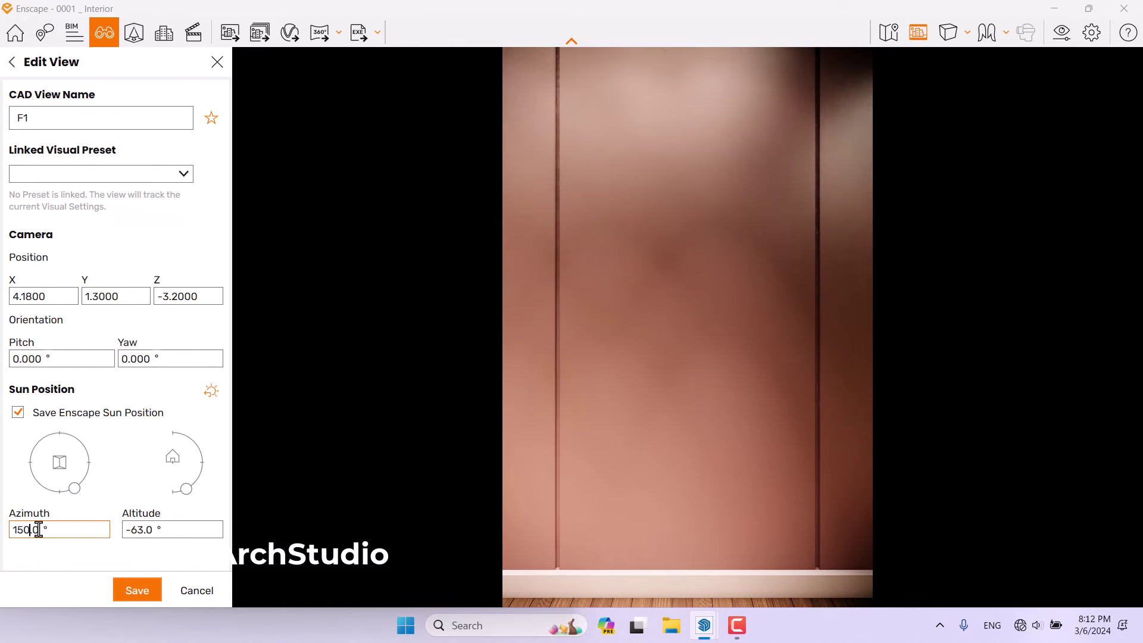
{"action": "double_click", "coordinate": [136, 529]}
{"action": "type", "text": "-90"}
{"action": "key", "text": "Return"}
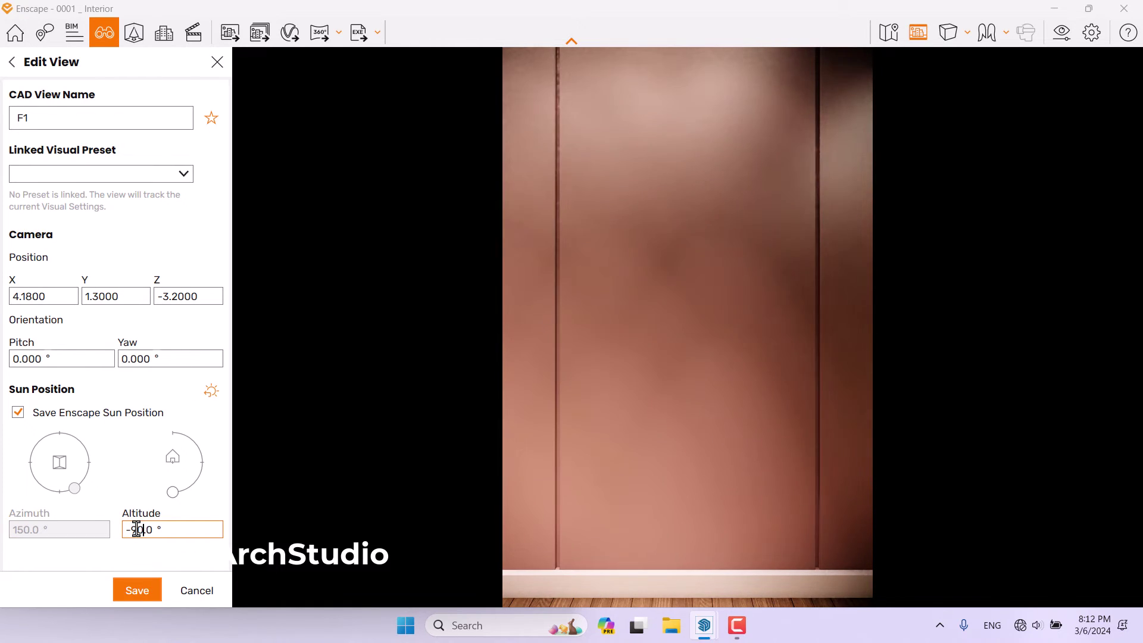
{"action": "left_click", "coordinate": [137, 591]}
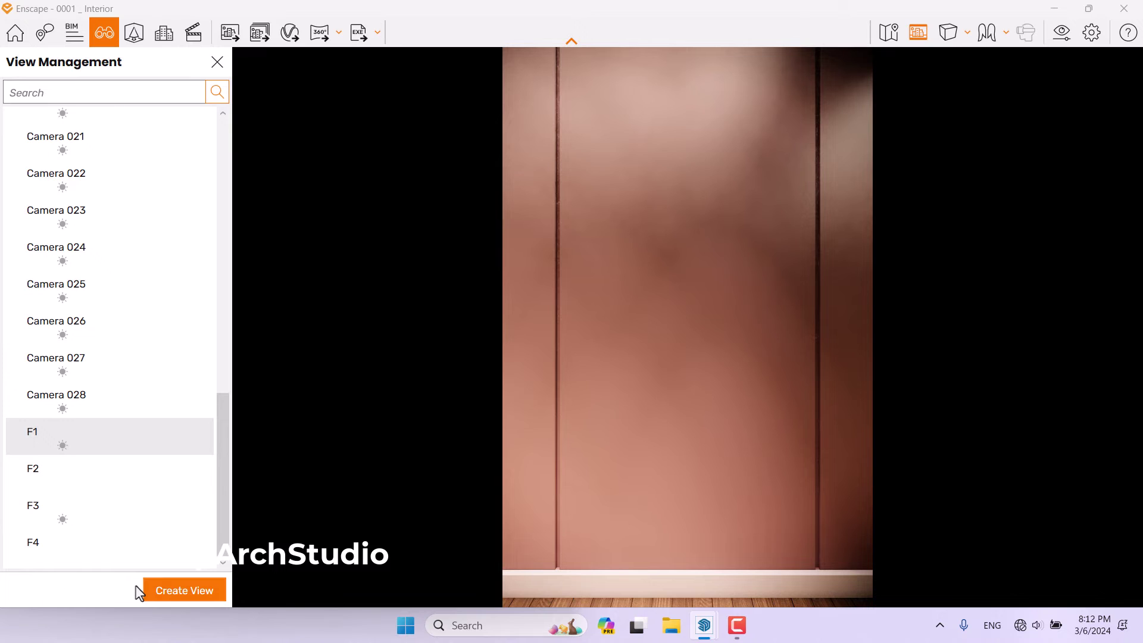
Enable Save Enscape Sun Position for the F2 view with azimuth 180° and altitude -90°, and save the view
{"action": "left_click", "coordinate": [47, 489]}
{"action": "left_click", "coordinate": [200, 484]}
{"action": "left_click", "coordinate": [82, 413]}
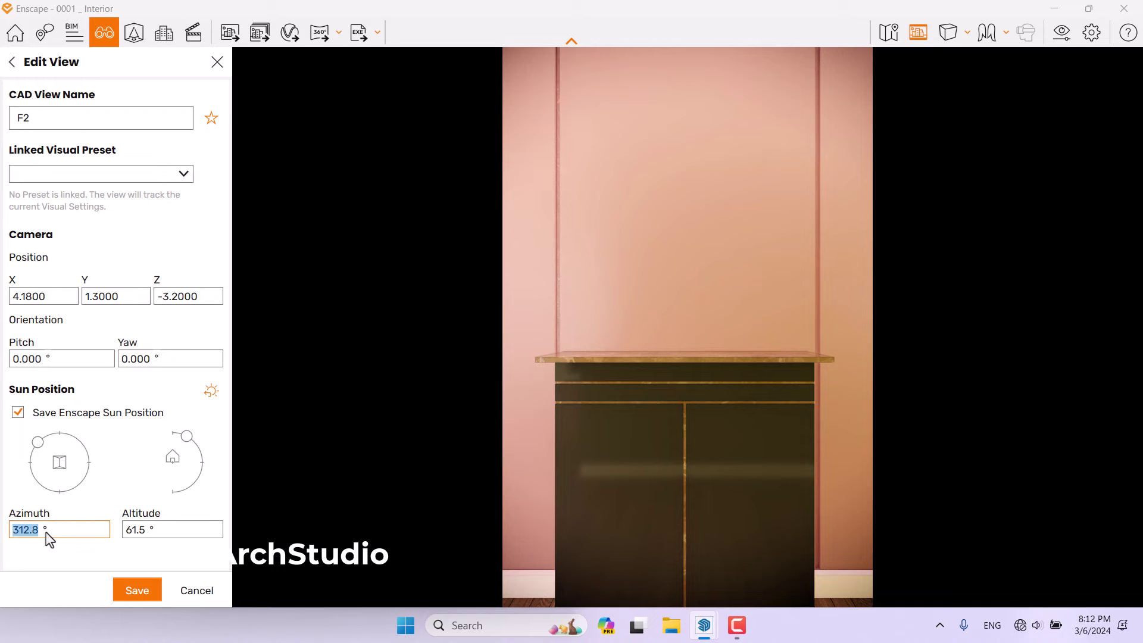
{"action": "type", "text": "0"}
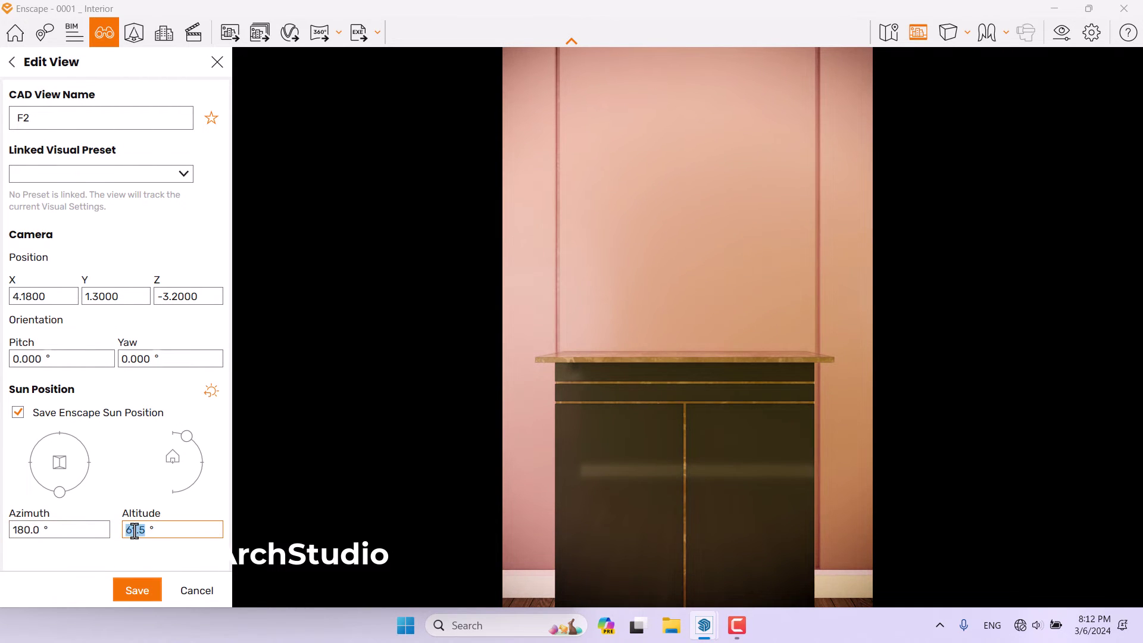
{"action": "type", "text": "-90"}
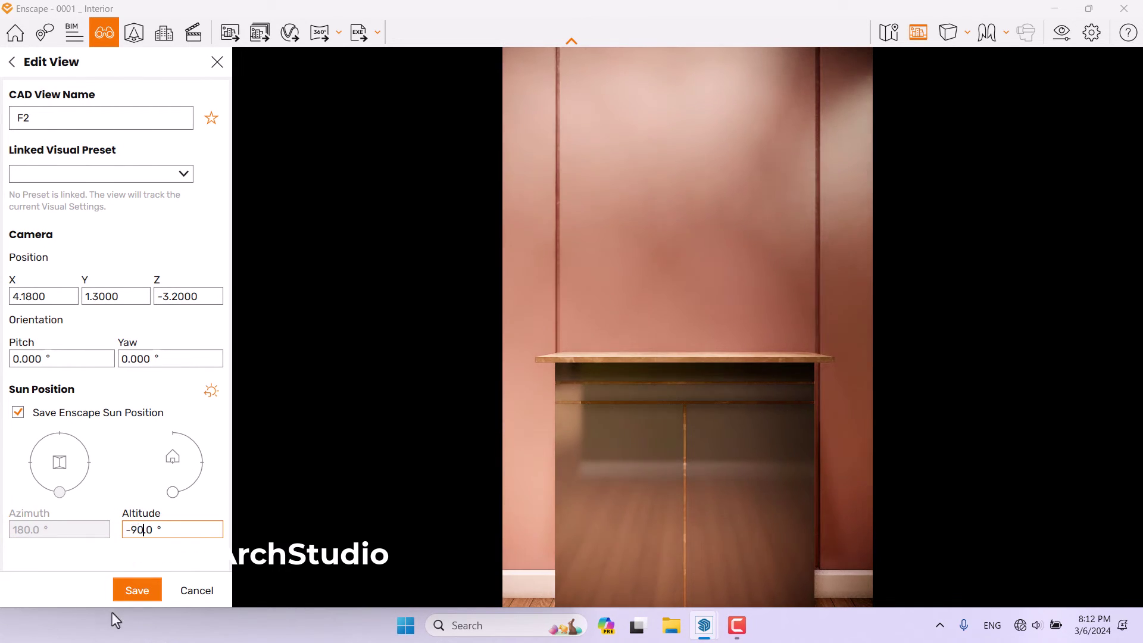
{"action": "left_click", "coordinate": [145, 592]}
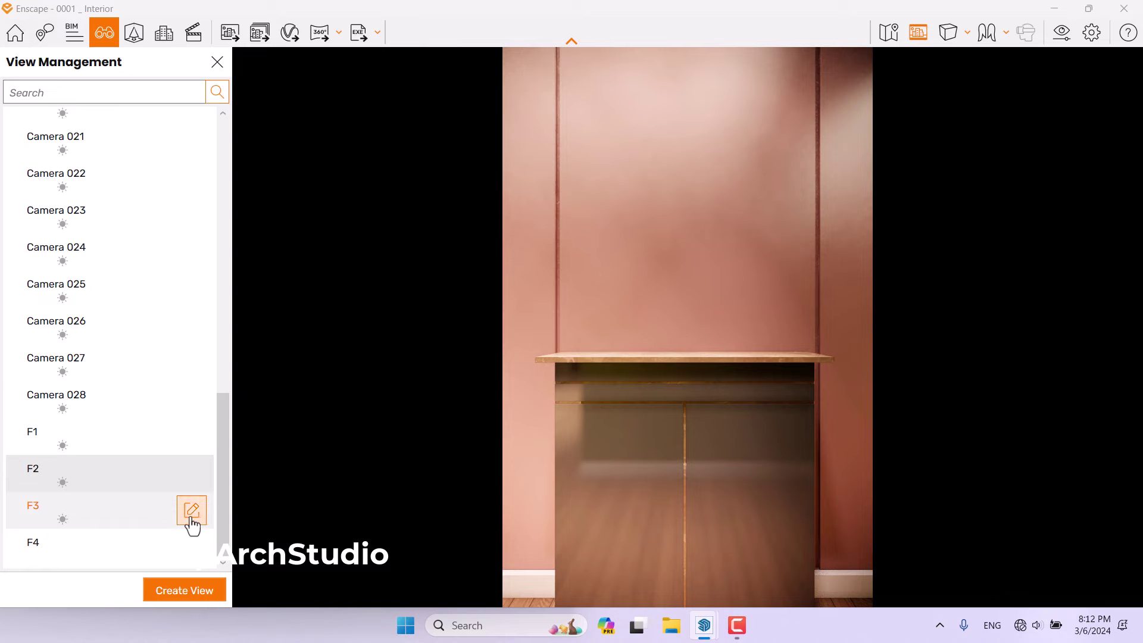
Activate the F3 view, check its saved sun position in the view settings, and leave them without saving
{"action": "left_click", "coordinate": [130, 517]}
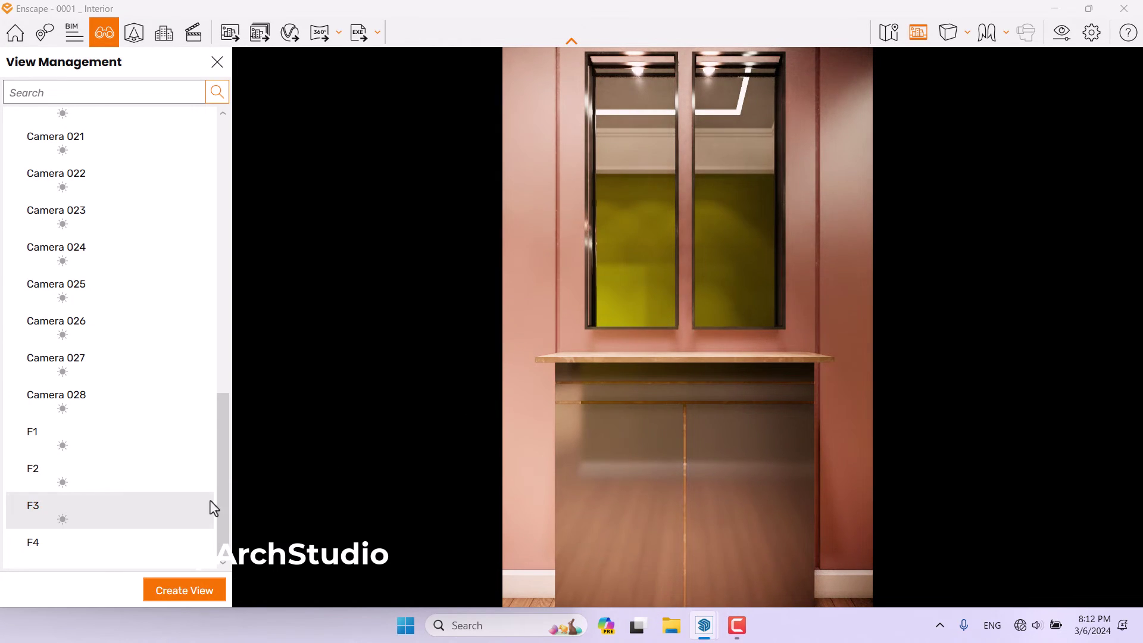
{"action": "left_click", "coordinate": [194, 511]}
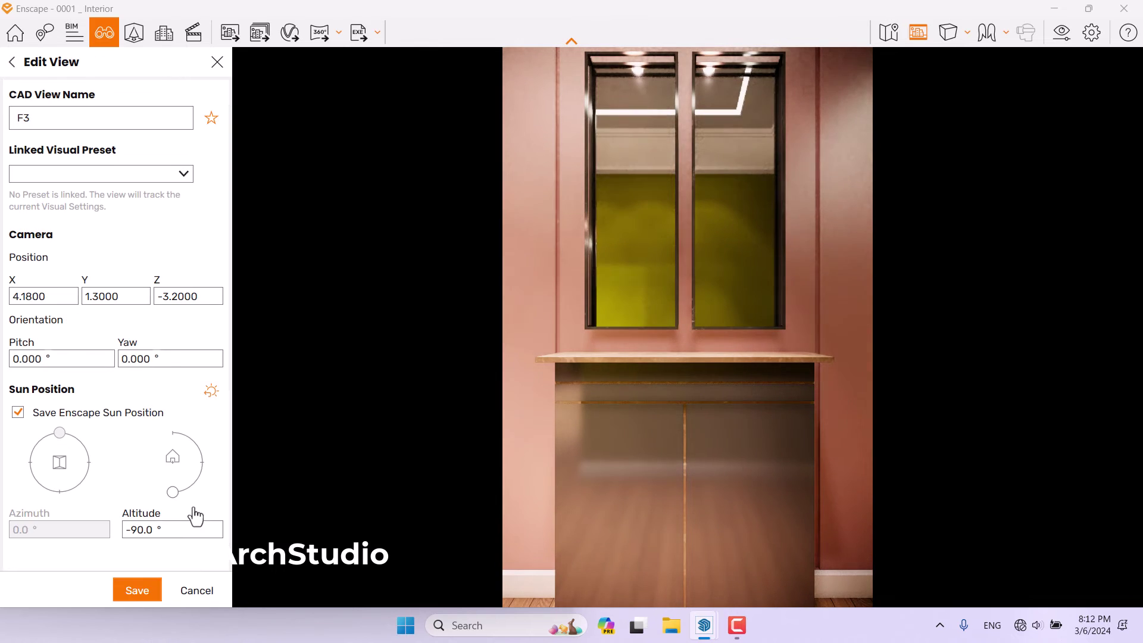
{"action": "left_click", "coordinate": [203, 590]}
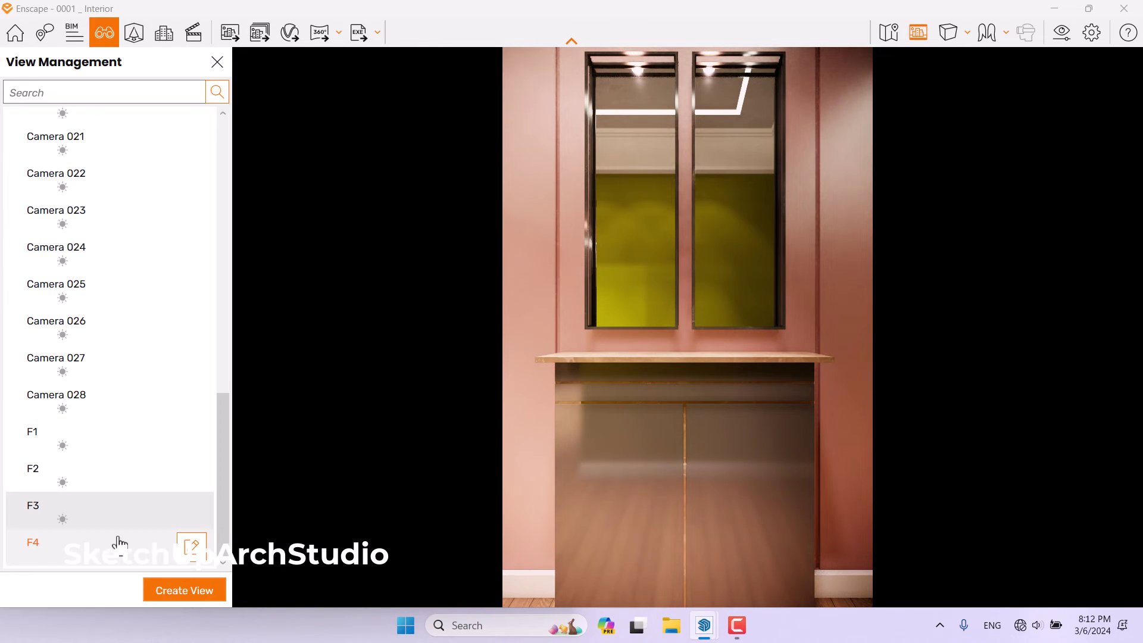
Enable Save Enscape Sun Position for the F4 view with azimuth 360° and altitude -90°, and save the view
{"action": "left_click", "coordinate": [113, 542]}
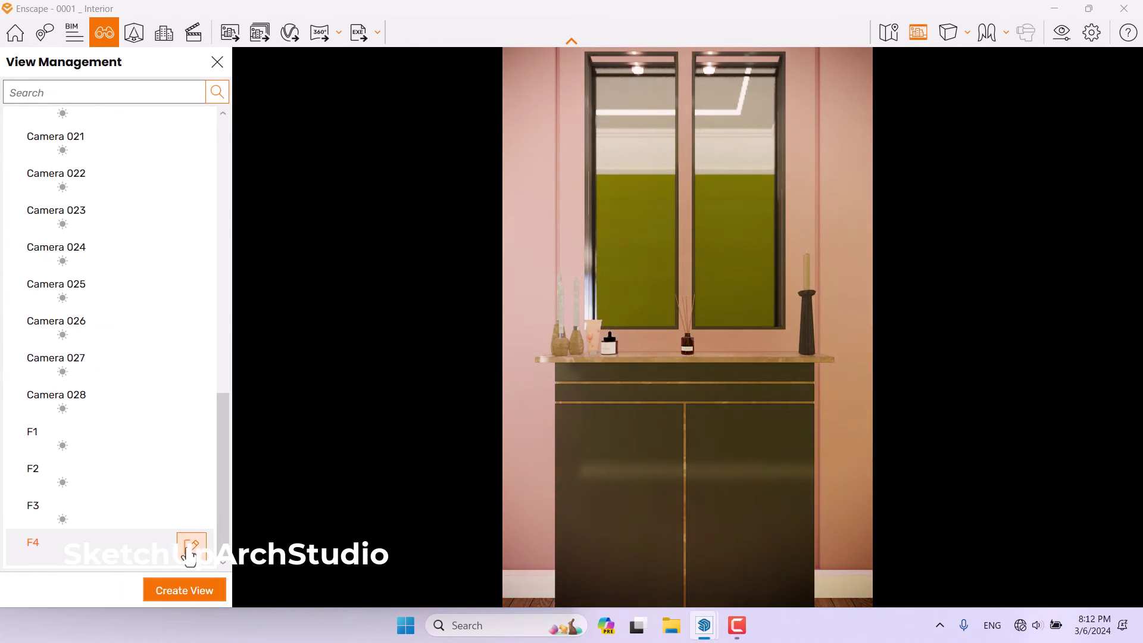
{"action": "left_click", "coordinate": [192, 546]}
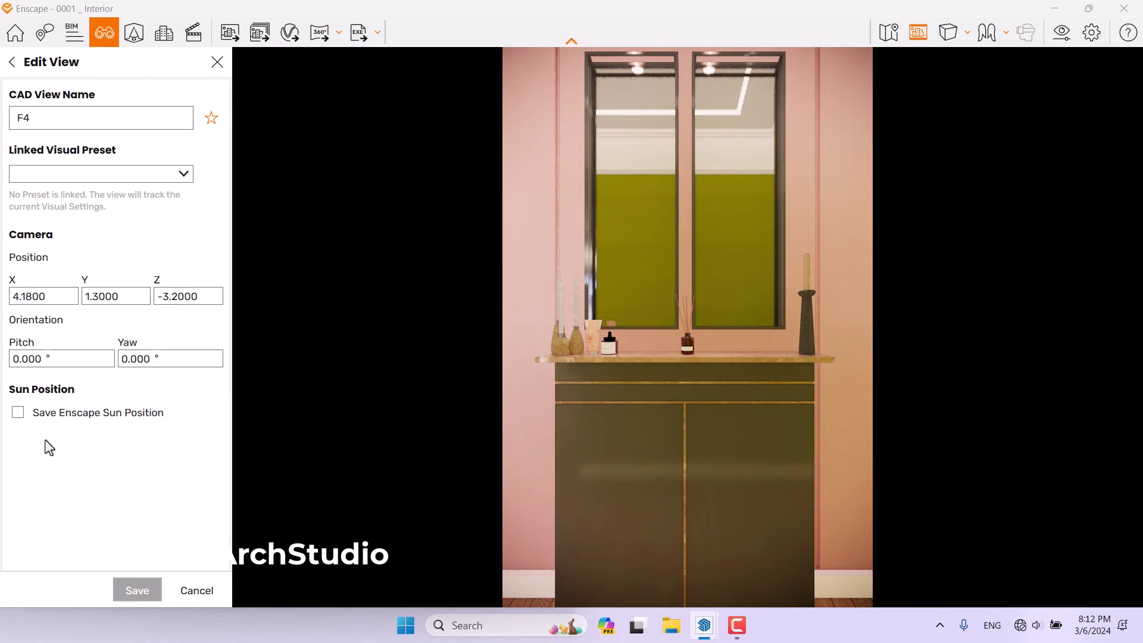
{"action": "left_click", "coordinate": [18, 413]}
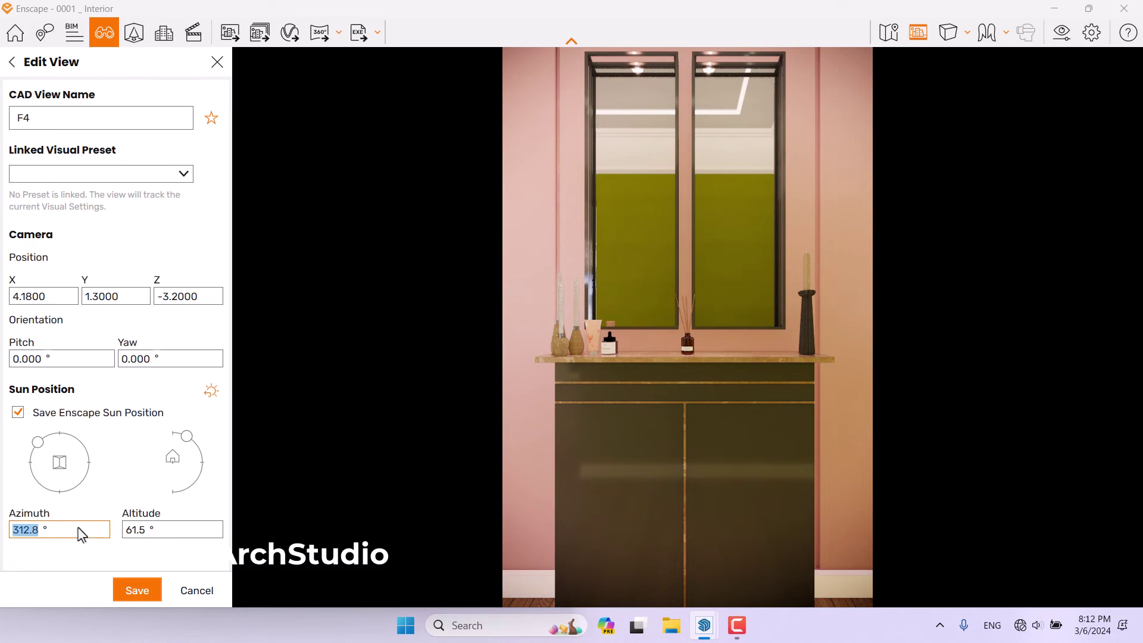
{"action": "type", "text": "0"}
{"action": "left_click", "coordinate": [150, 528]}
{"action": "type", "text": "-90"}
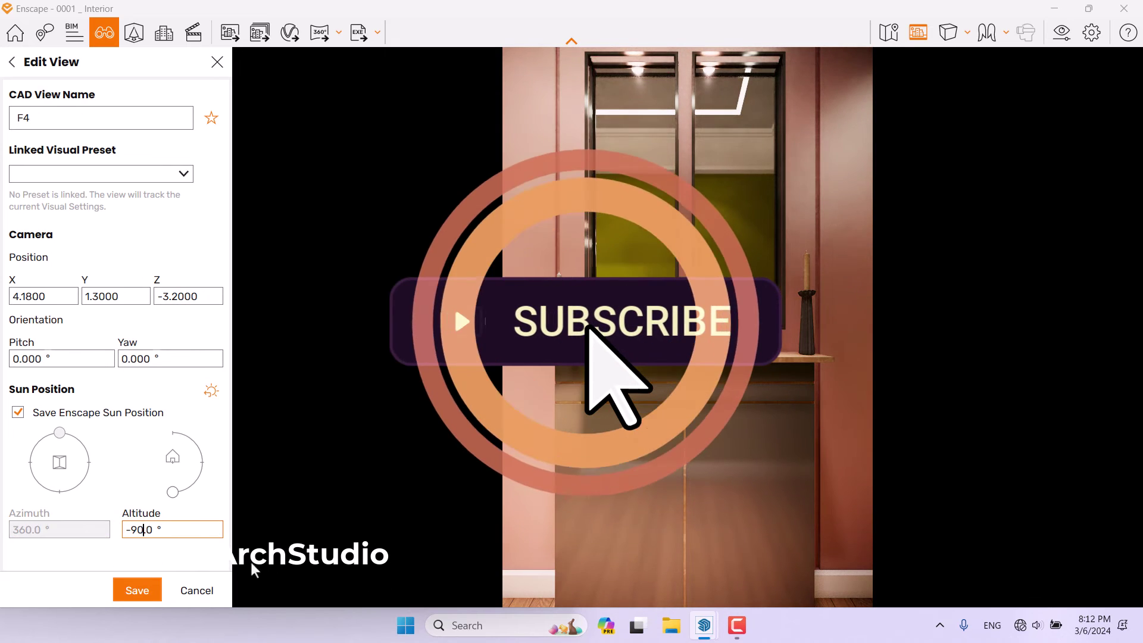
{"action": "left_click", "coordinate": [137, 590]}
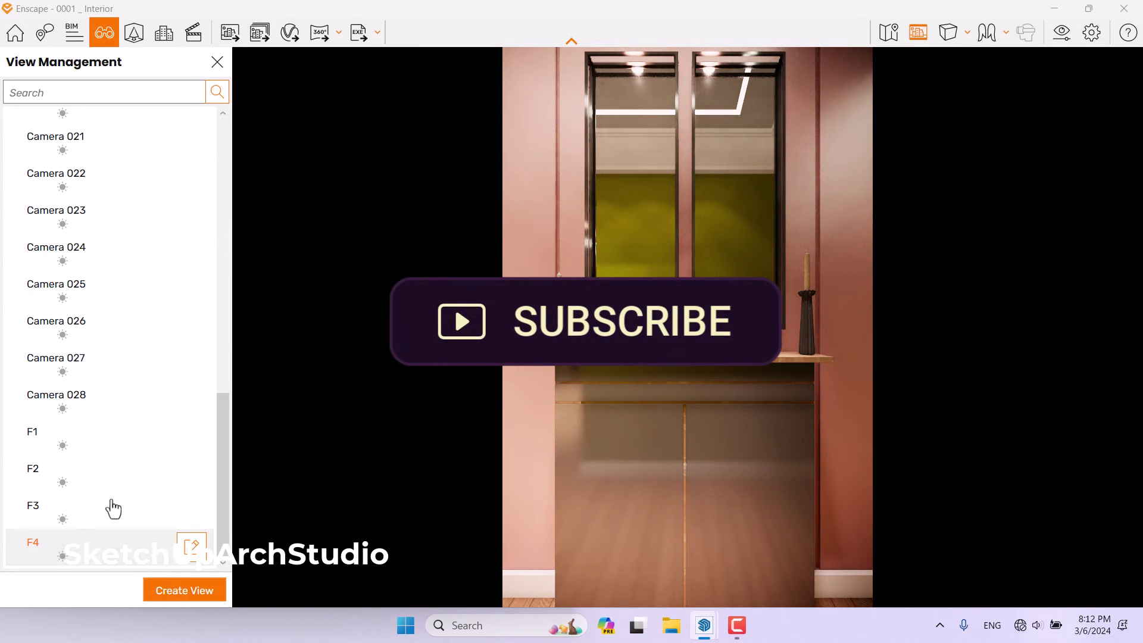
Activate the F1 view, switch to SketchUp beside the Enscape window and choose the White in-model material for painting
{"action": "left_click", "coordinate": [64, 433]}
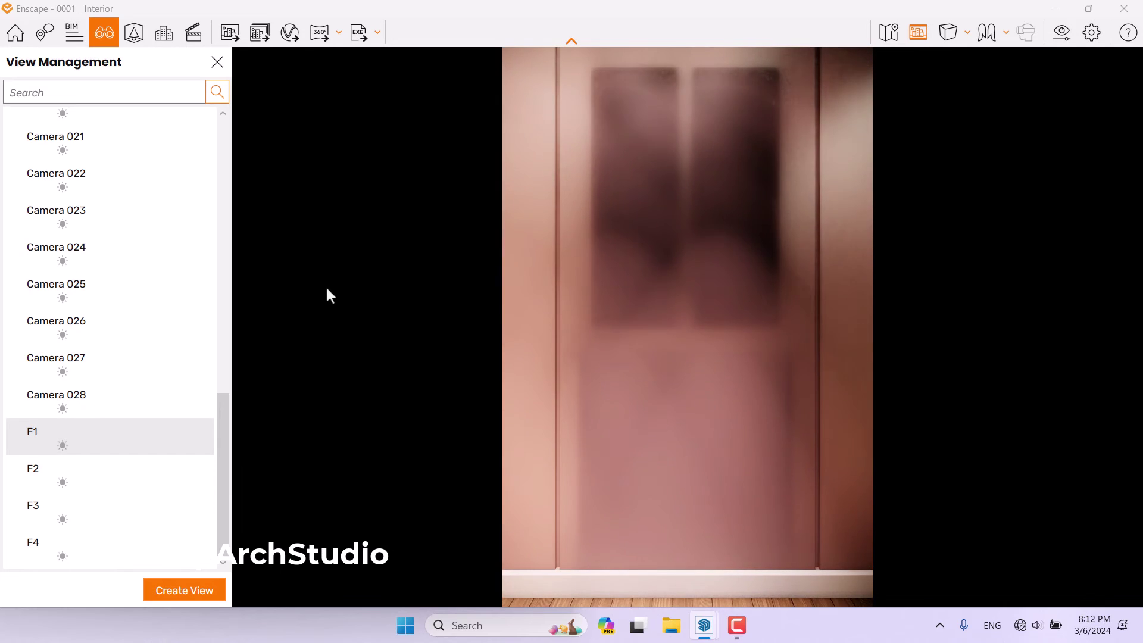
{"action": "mouse_move", "coordinate": [547, 9]}
{"action": "left_mouse_down"}
{"action": "mouse_move", "coordinate": [681, 22]}
{"action": "mouse_move", "coordinate": [1140, 23]}
{"action": "left_mouse_up"}
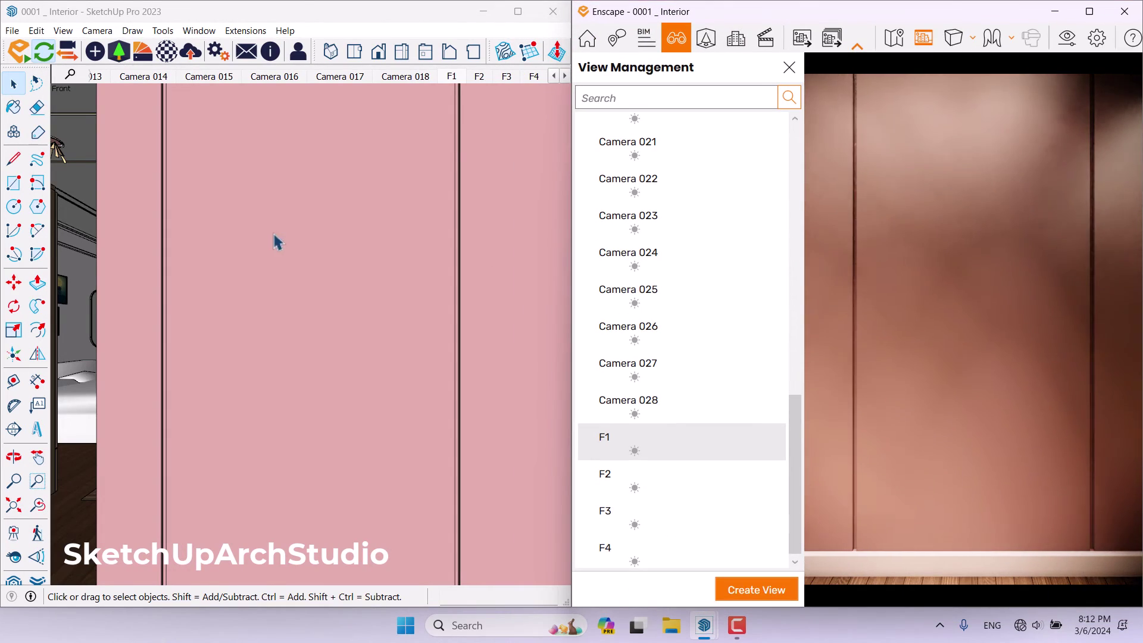
{"action": "left_click", "coordinate": [14, 108]}
{"action": "left_click", "coordinate": [441, 203]}
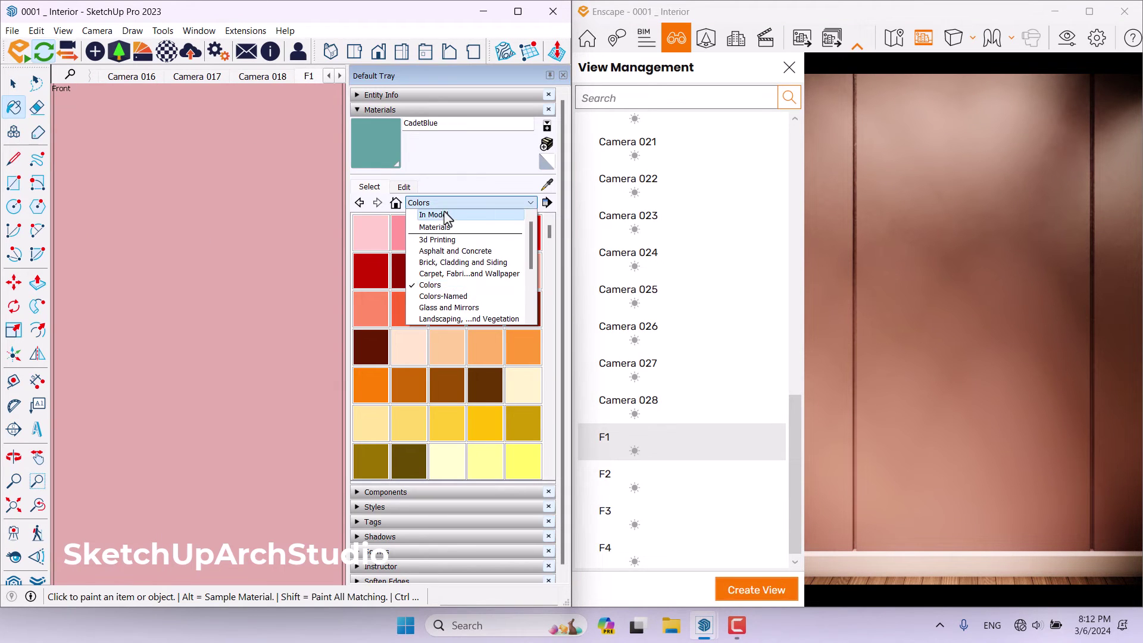
{"action": "key", "text": "Escape"}
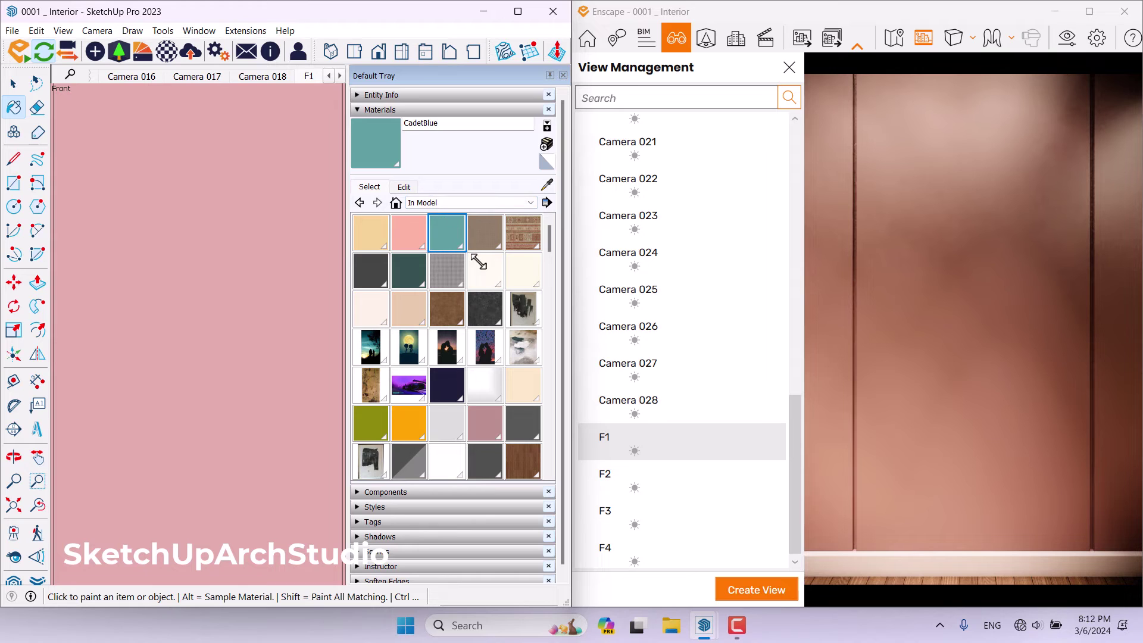
{"action": "left_click", "coordinate": [448, 458]}
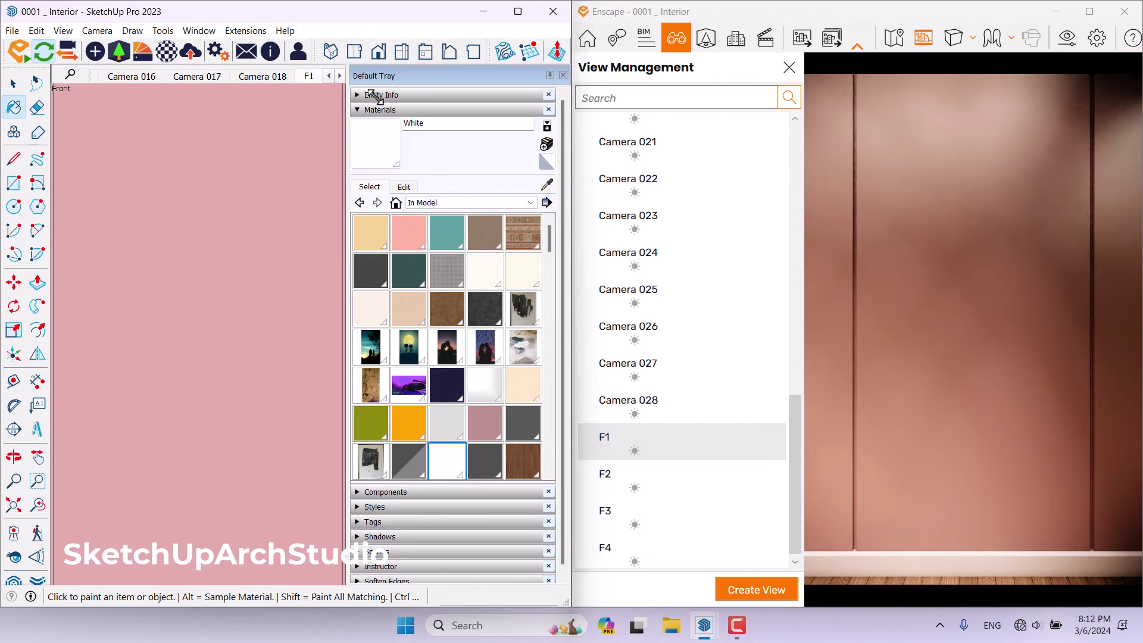
Paint the vertical groove strips of the pink wall with the White material and close the Default Tray
{"action": "key", "text": "space"}
{"action": "left_click", "coordinate": [325, 161]}
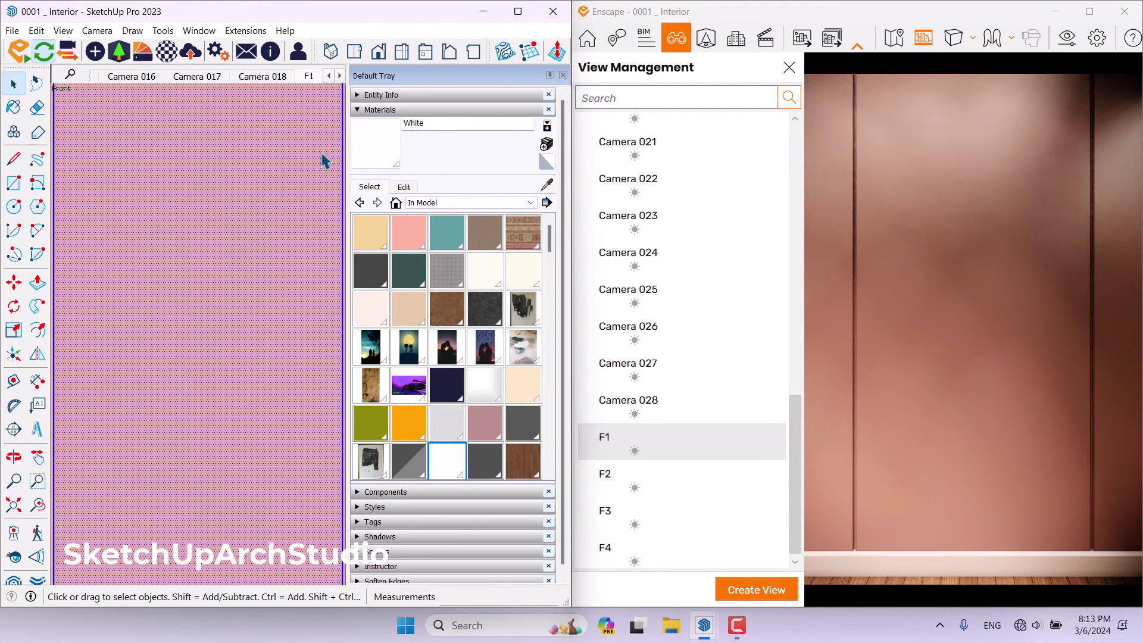
{"action": "key", "text": "ctrl+t"}
{"action": "key", "text": "b"}
{"action": "mouse_move", "coordinate": [338, 194]}
{"action": "middle_mouse_down"}
{"action": "mouse_move", "coordinate": [255, 199]}
{"action": "mouse_move", "coordinate": [271, 193]}
{"action": "mouse_move", "coordinate": [225, 266]}
{"action": "mouse_move", "coordinate": [235, 219]}
{"action": "mouse_move", "coordinate": [201, 213]}
{"action": "middle_mouse_up"}
{"action": "left_click", "coordinate": [190, 219]}
{"action": "key", "text": "space"}
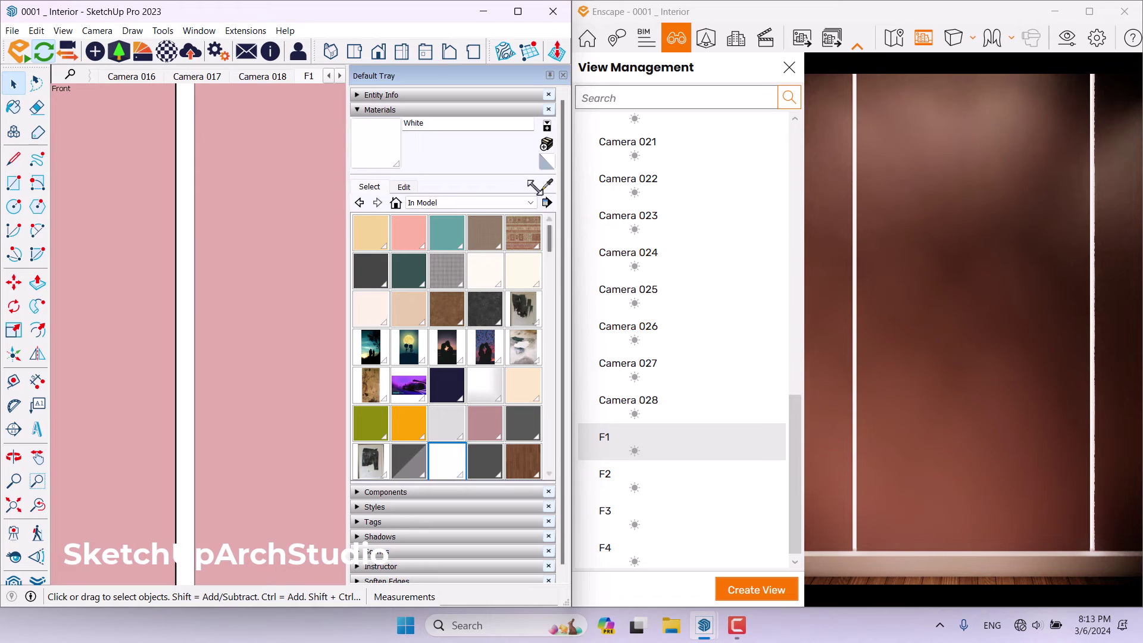
{"action": "left_click", "coordinate": [491, 110]}
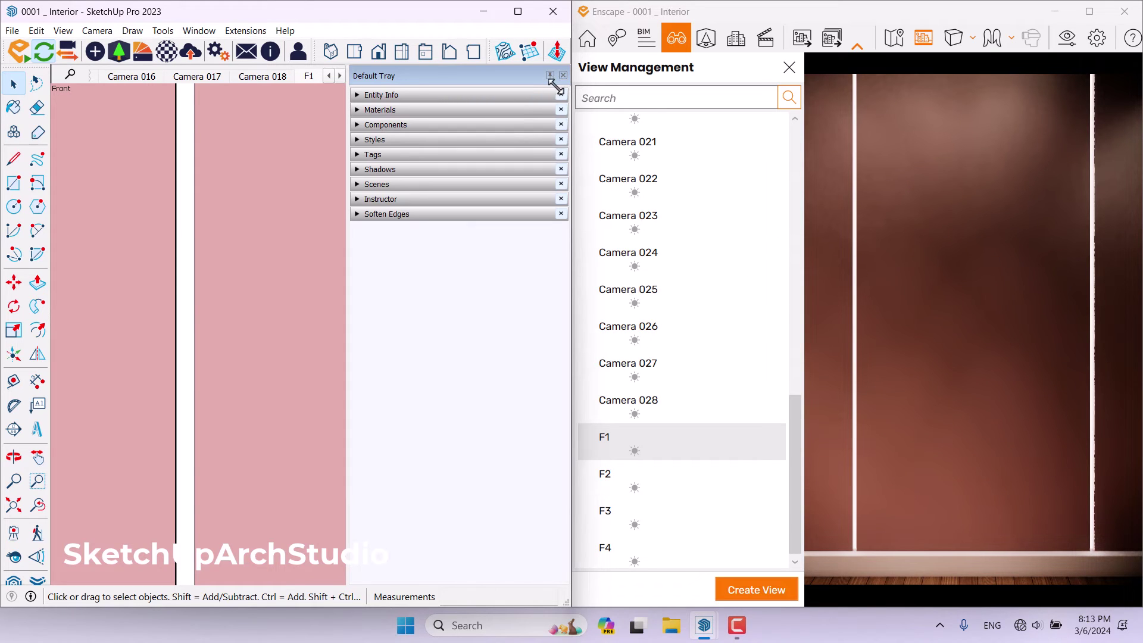
{"action": "left_click", "coordinate": [560, 76]}
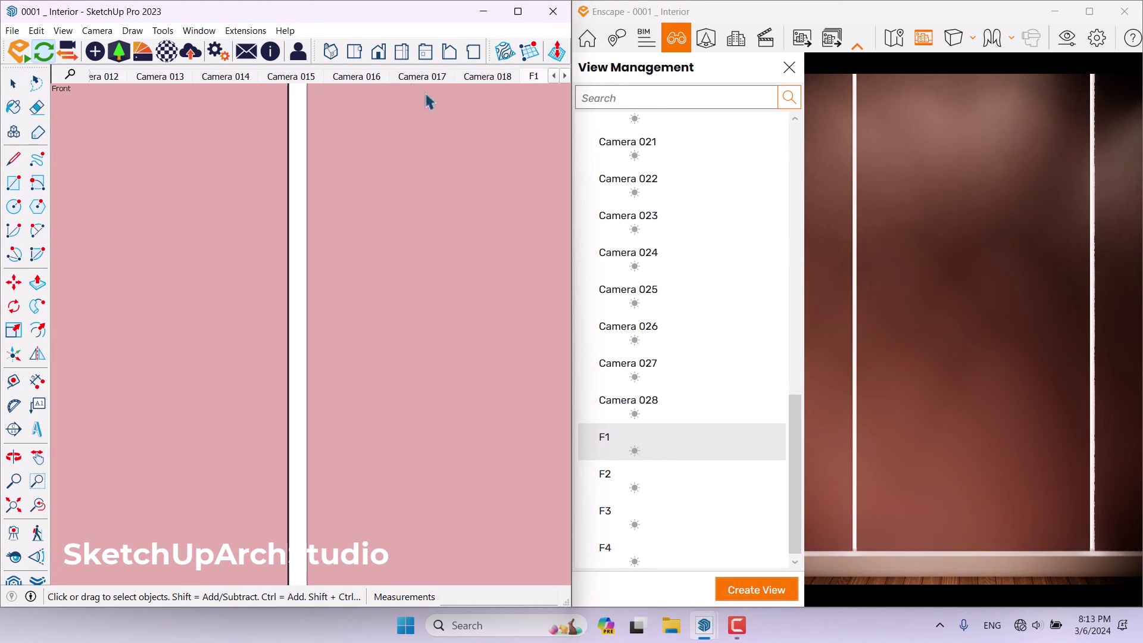
Return to the saved camera of scene F1, then close Enscape's View Management and maximize the Enscape window
{"action": "right_click", "coordinate": [143, 145]}
{"action": "left_click", "coordinate": [102, 153]}
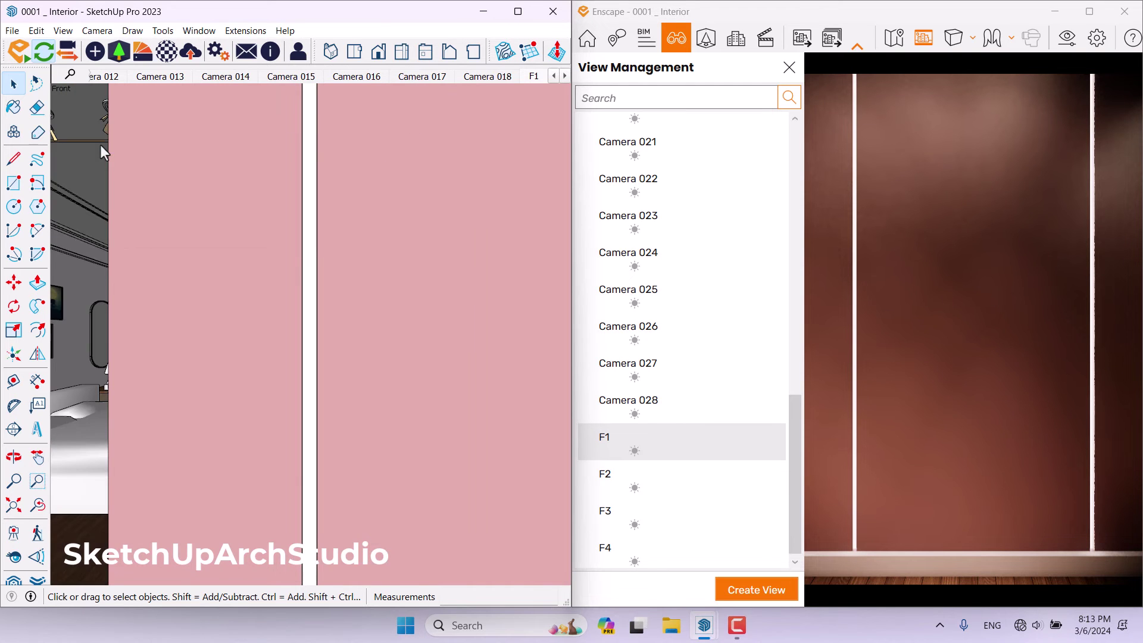
{"action": "left_click", "coordinate": [531, 77]}
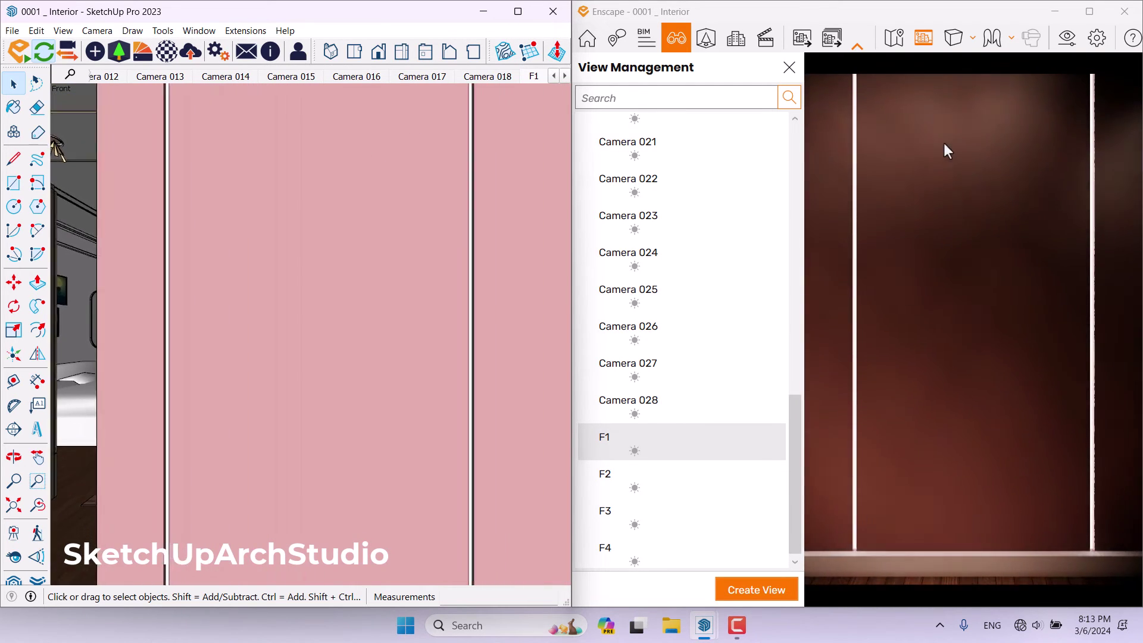
{"action": "left_click", "coordinate": [790, 67]}
{"action": "left_click", "coordinate": [1090, 11]}
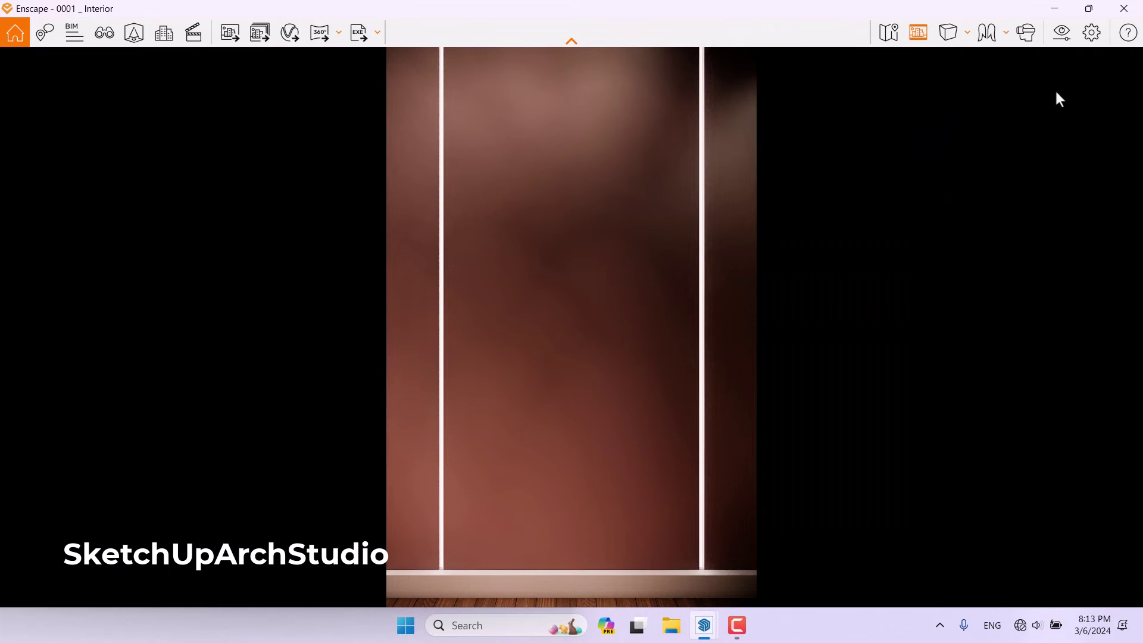
Set the camera exposure to 60% in Enscape's Visual Settings and close the settings
{"action": "left_click", "coordinate": [1059, 43]}
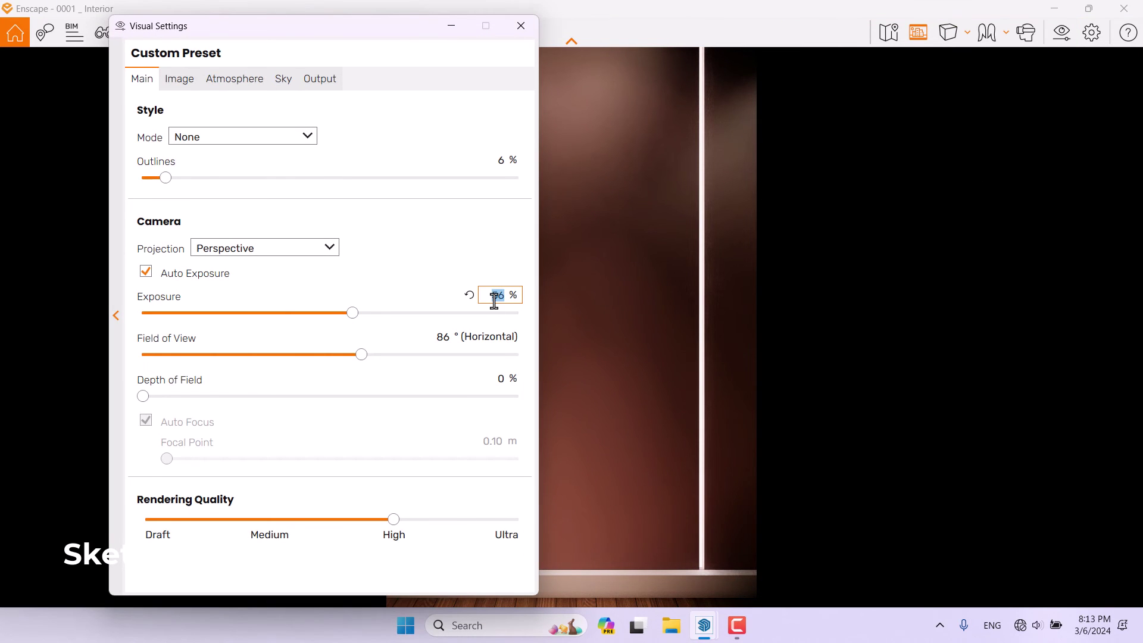
{"action": "type", "text": "60"}
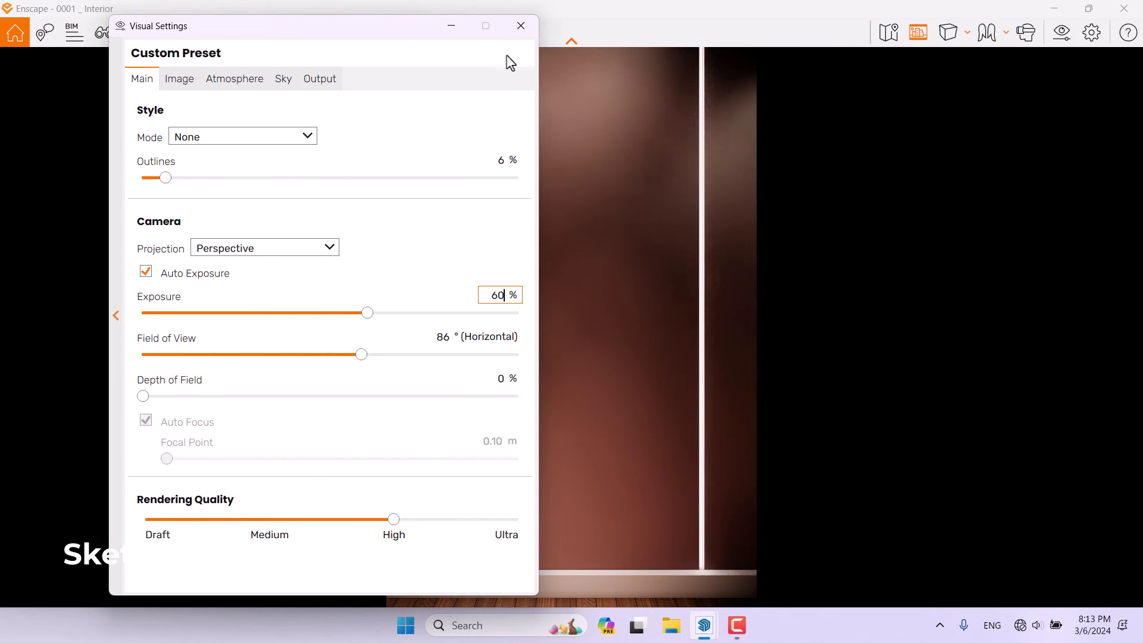
{"action": "left_click", "coordinate": [521, 25]}
{"action": "left_click", "coordinate": [1065, 41]}
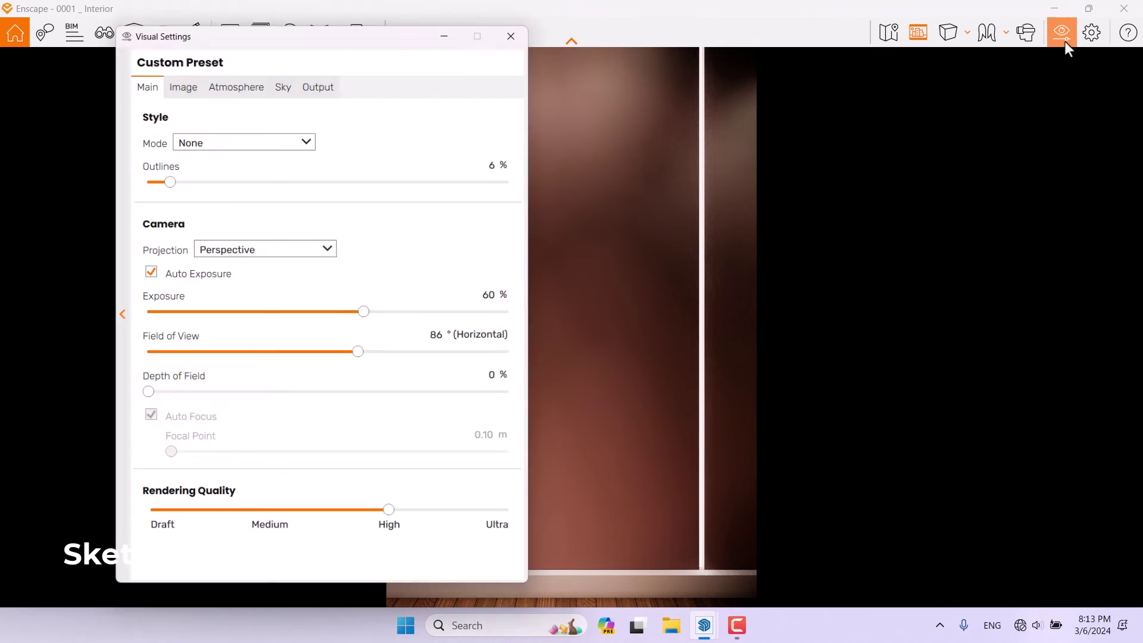
{"action": "left_click", "coordinate": [518, 25]}
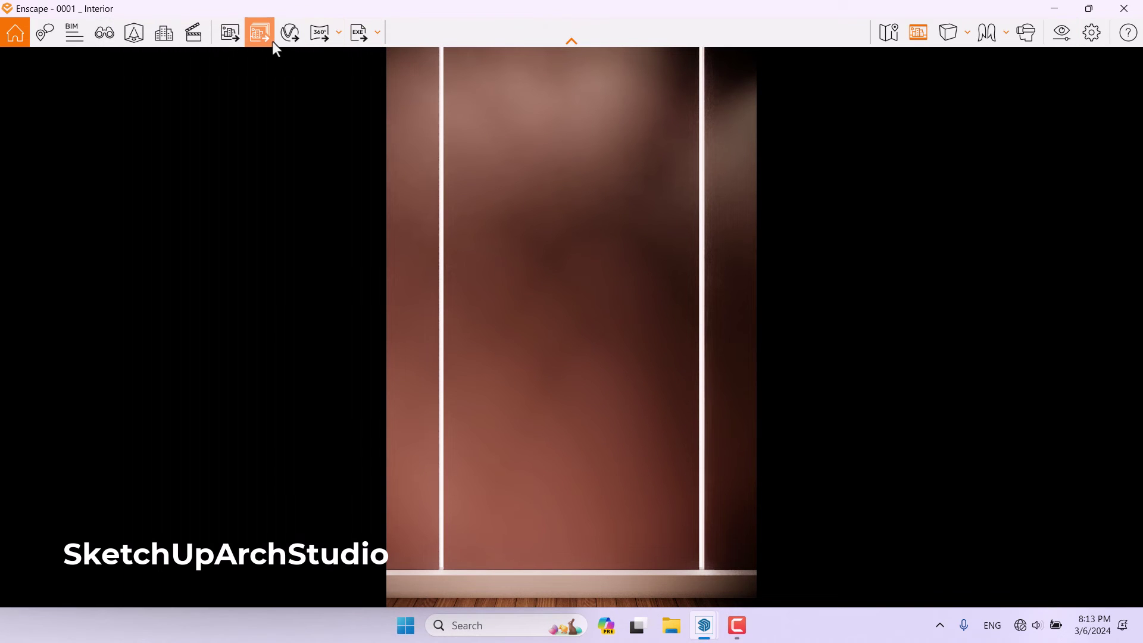
Include views F1, F2, F3 and F4 in a batch rendering and proceed to choosing the output directory
{"action": "left_click", "coordinate": [273, 41]}
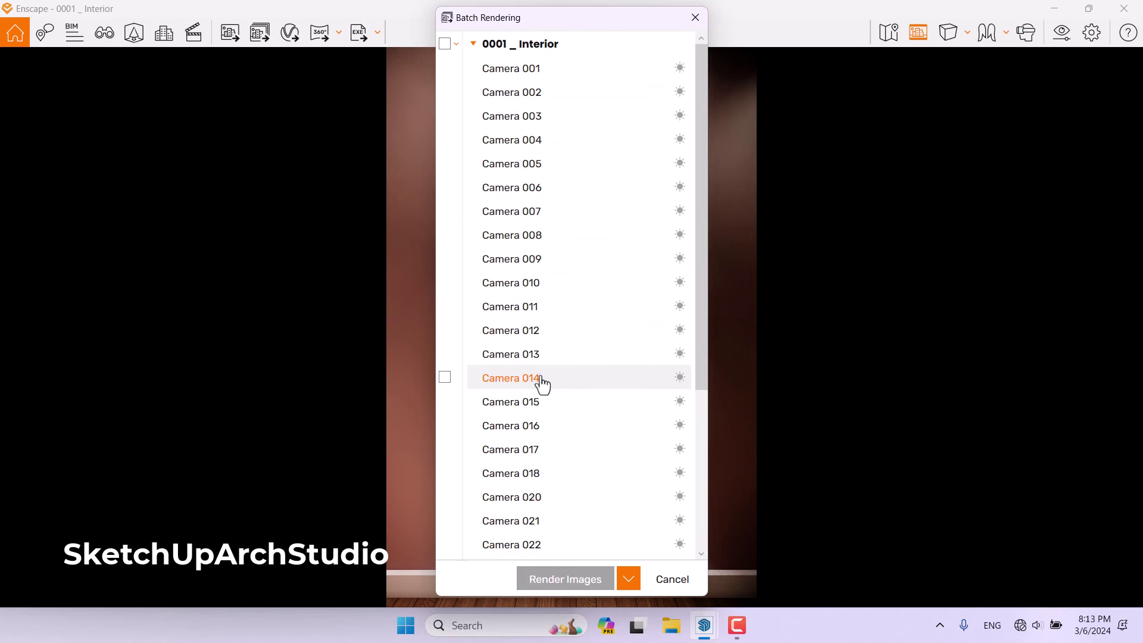
{"action": "scroll", "coordinate": [544, 353], "scroll_direction": "down", "scroll_amount": 4}
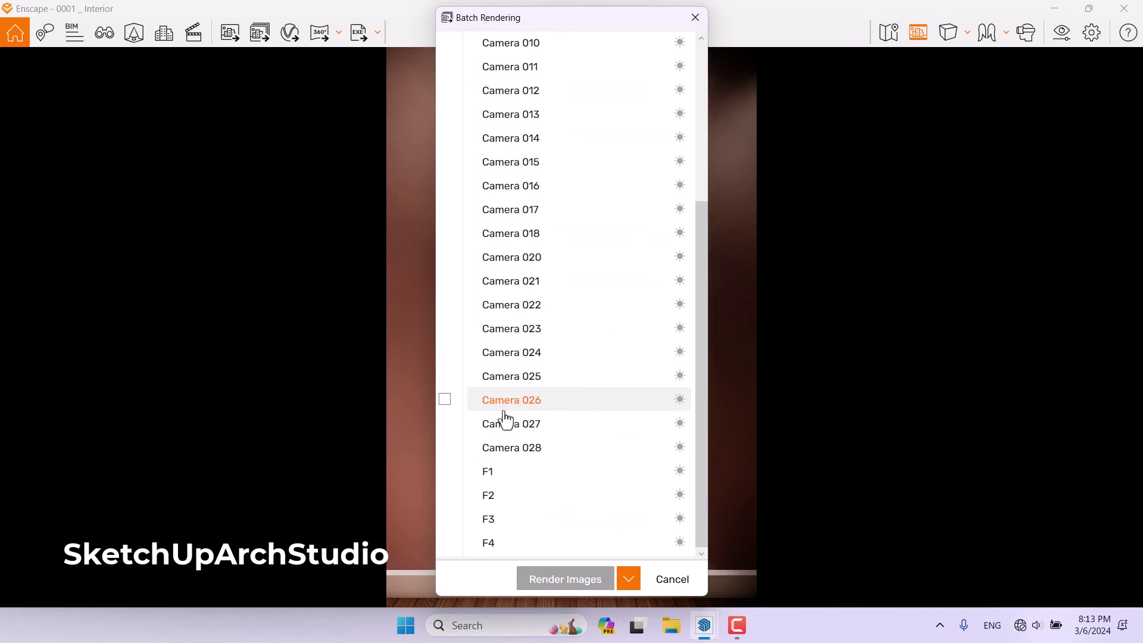
{"action": "left_click", "coordinate": [445, 473]}
{"action": "left_click", "coordinate": [445, 495]}
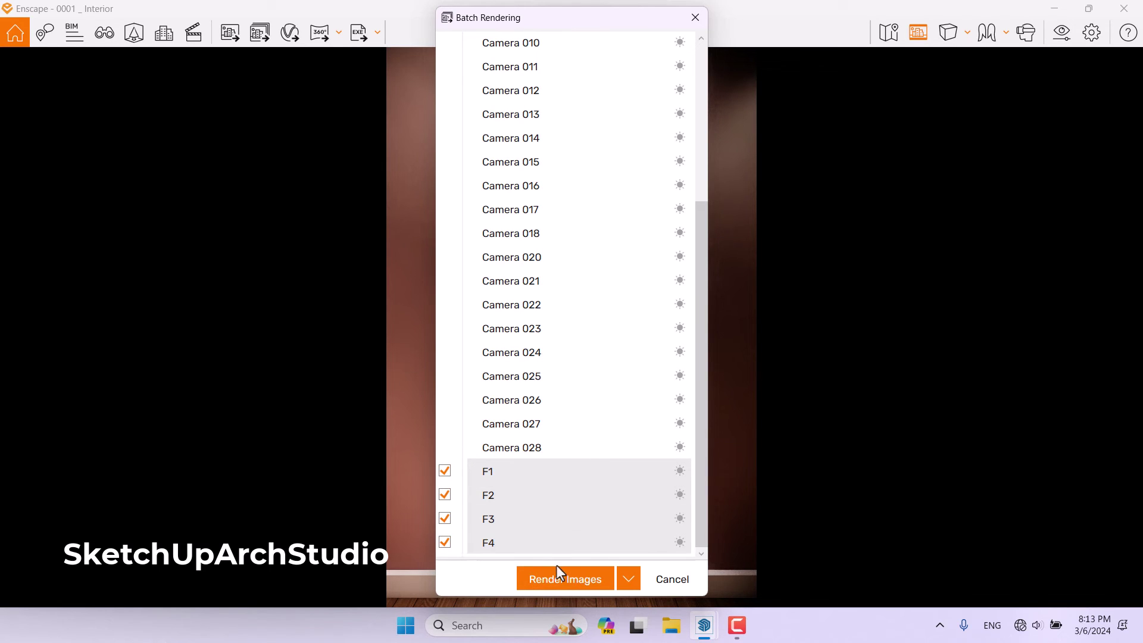
{"action": "left_click", "coordinate": [625, 576]}
{"action": "left_click", "coordinate": [602, 503]}
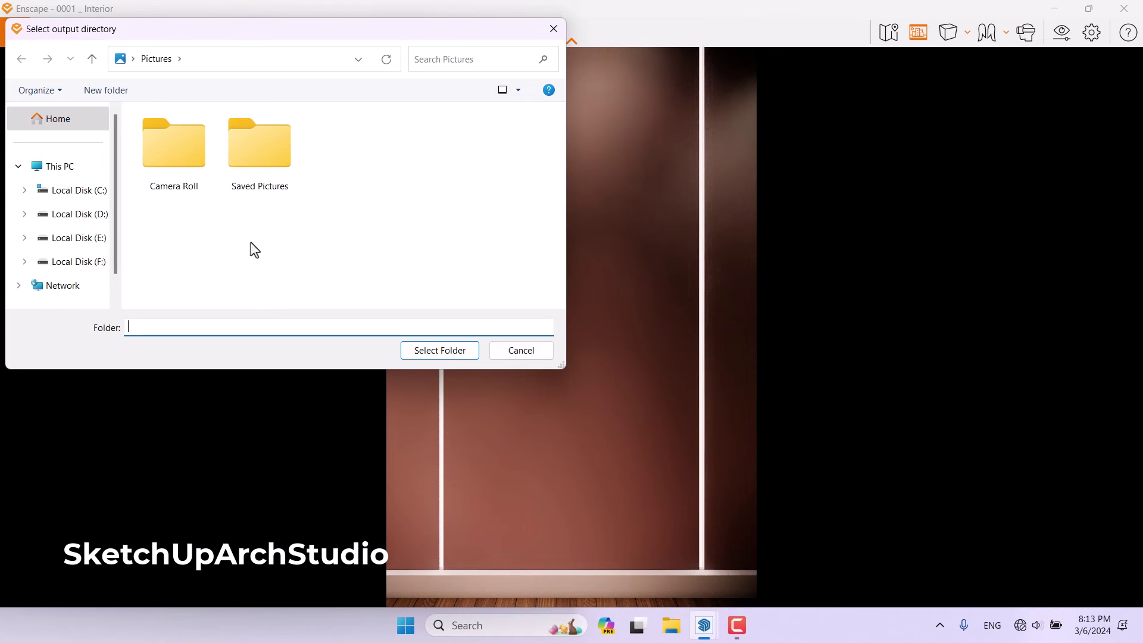
Go to the Desktop in the output directory selection and create a new folder there
{"action": "left_click", "coordinate": [133, 59]}
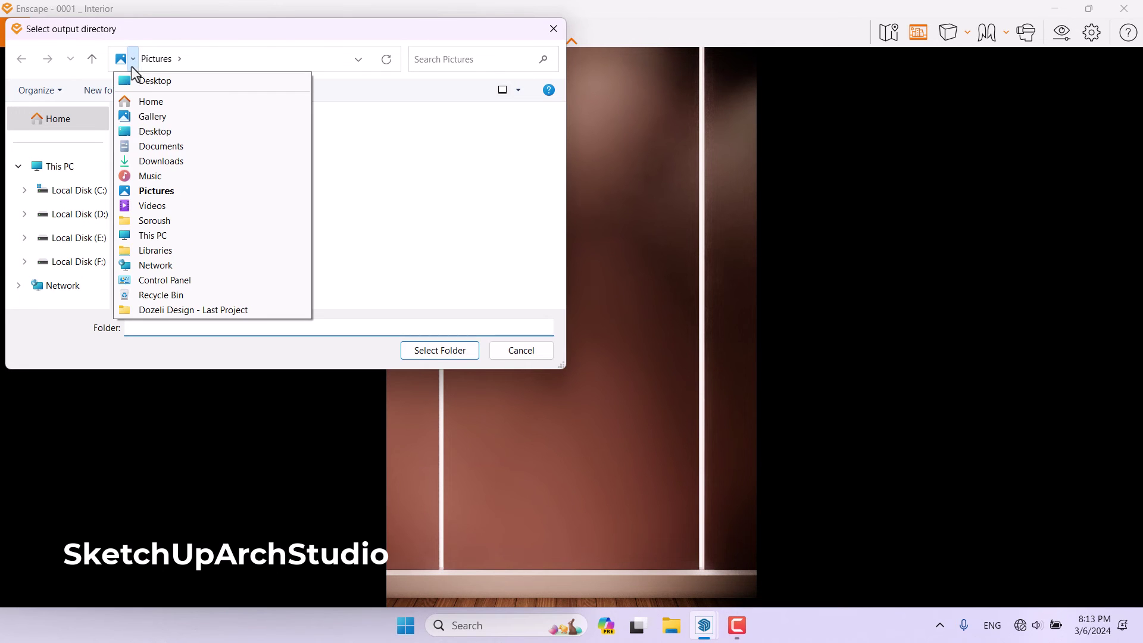
{"action": "left_click", "coordinate": [148, 81]}
{"action": "right_click", "coordinate": [444, 168]}
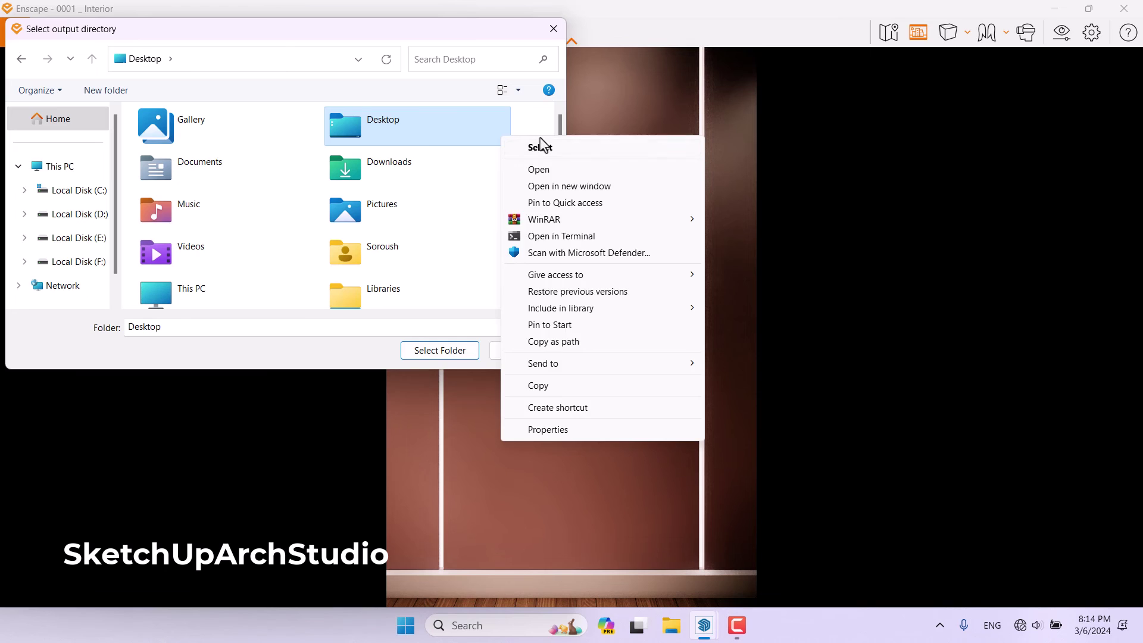
{"action": "right_click", "coordinate": [530, 128]}
{"action": "mouse_move", "coordinate": [560, 253]}
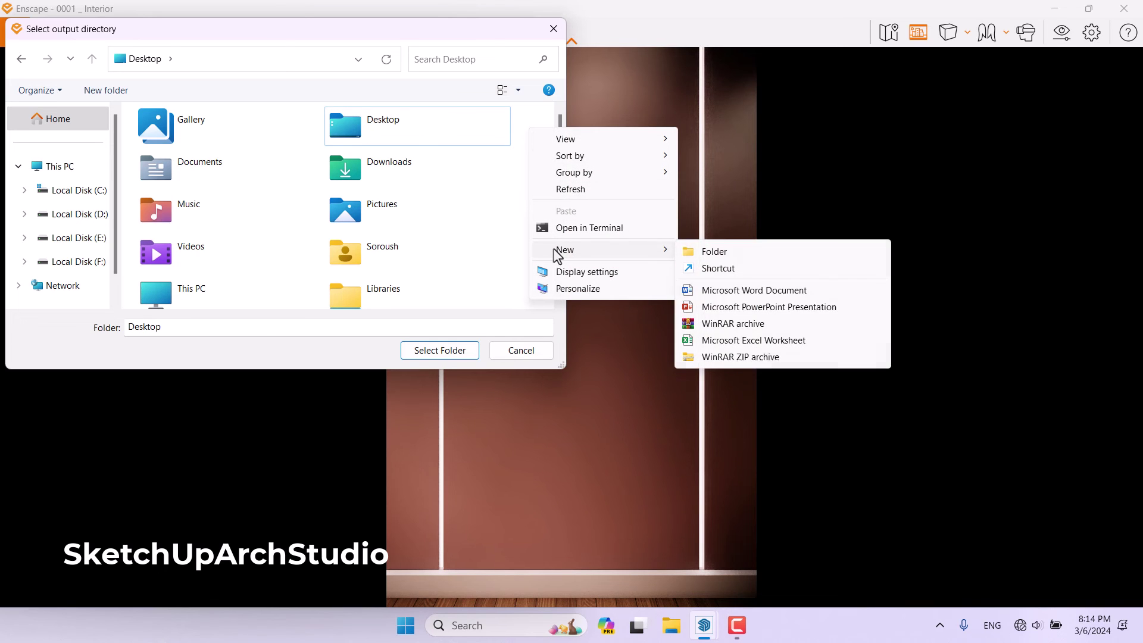
{"action": "left_click", "coordinate": [678, 251]}
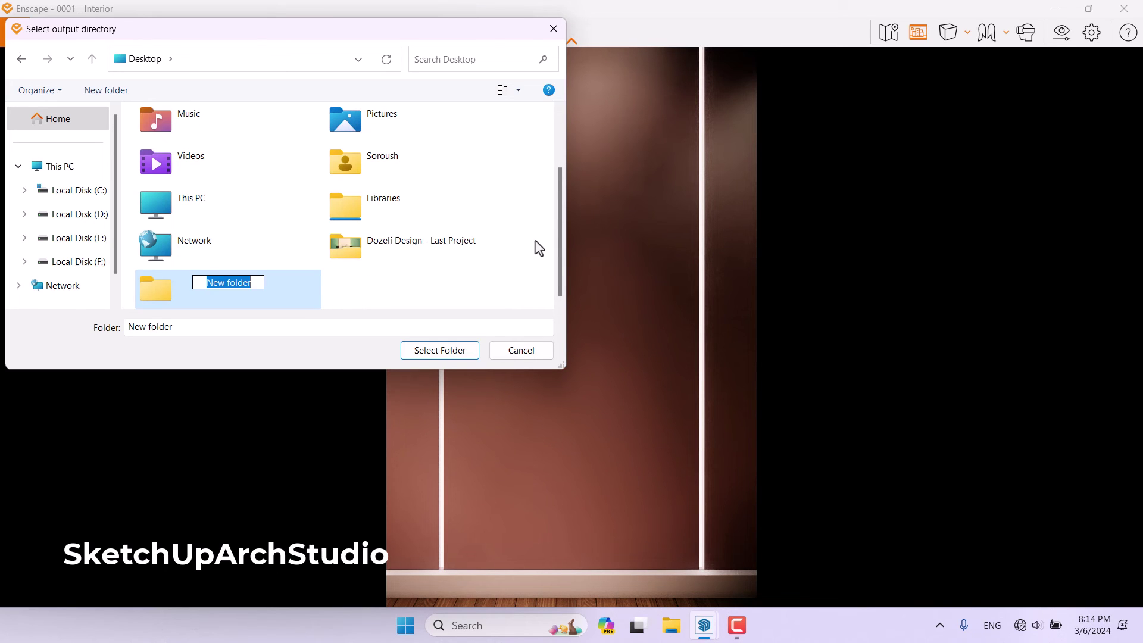
Name the new folder Keyframe Renders and select it as the output directory to start the batch export
{"action": "type", "text": "Kr"}
{"action": "key", "text": "BackSpace"}
{"action": "type", "text": "eyfram"}
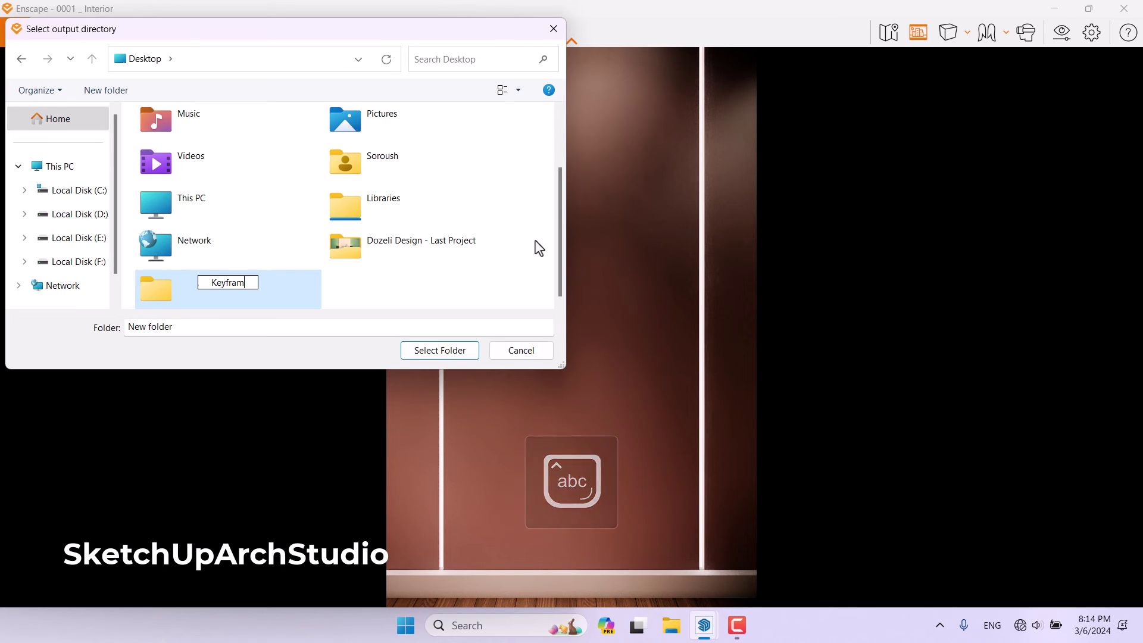
{"action": "type", "text": "e"}
{"action": "key", "text": "Caps_Lock"}
{"action": "type", "text": "R"}
{"action": "key", "text": "Caps_Lock"}
{"action": "type", "text": "enders"}
{"action": "key", "text": "Return"}
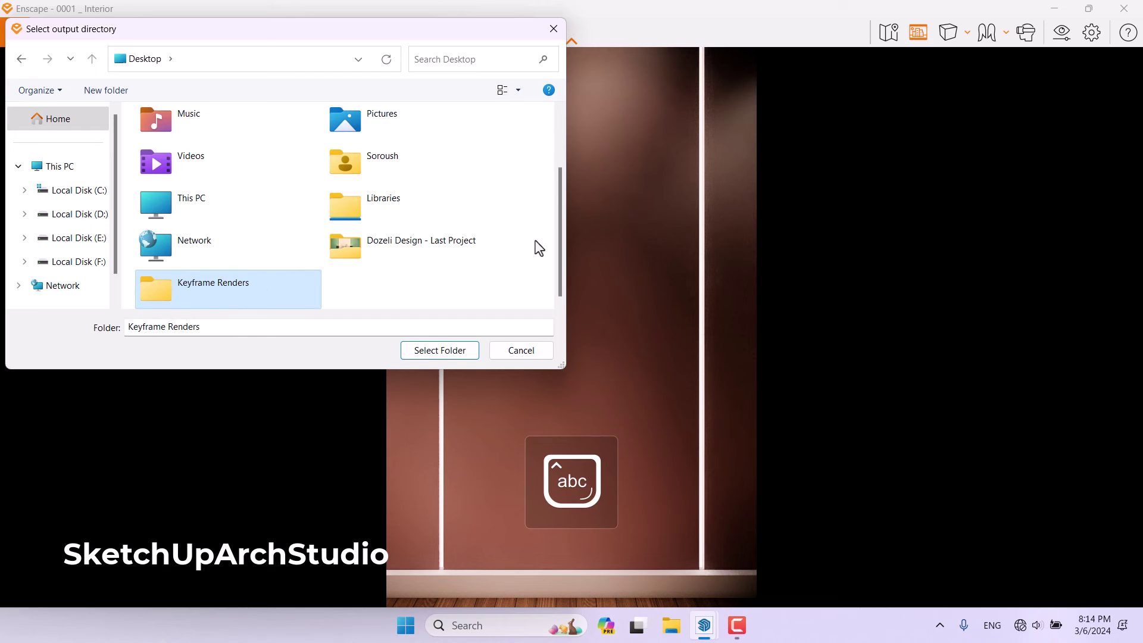
{"action": "left_click", "coordinate": [442, 351]}
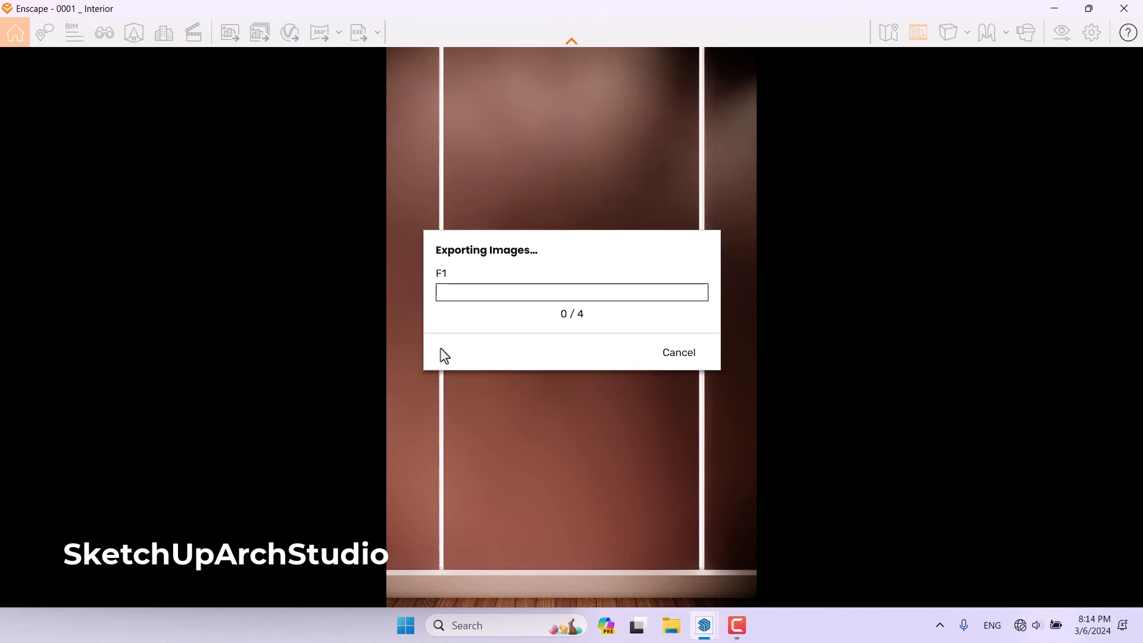
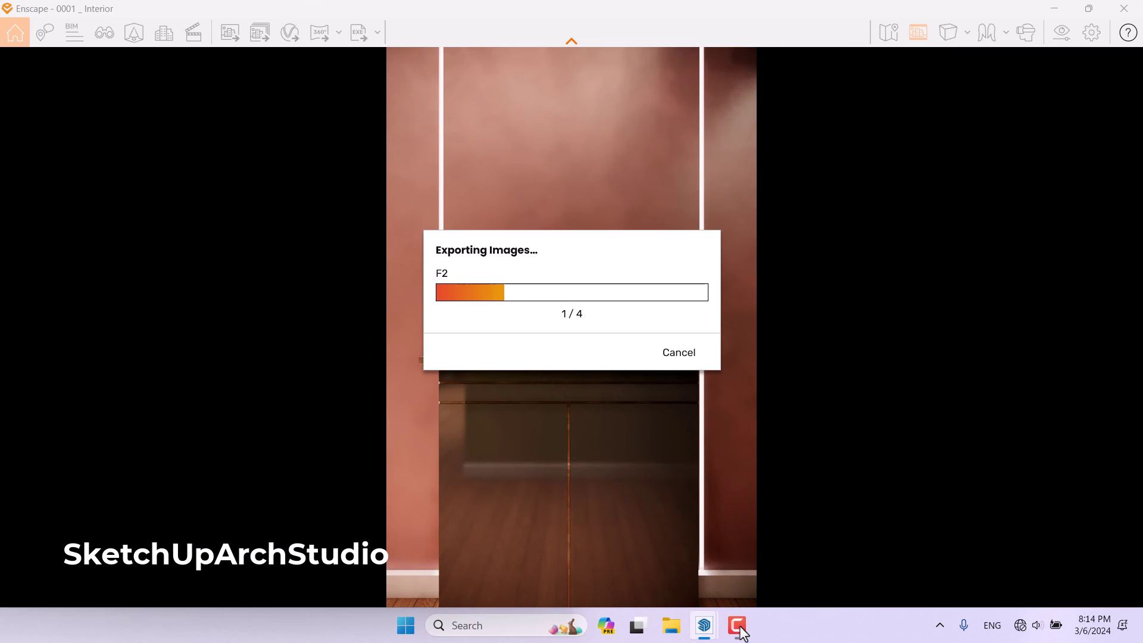
{"action": "left_click", "coordinate": [739, 626]}
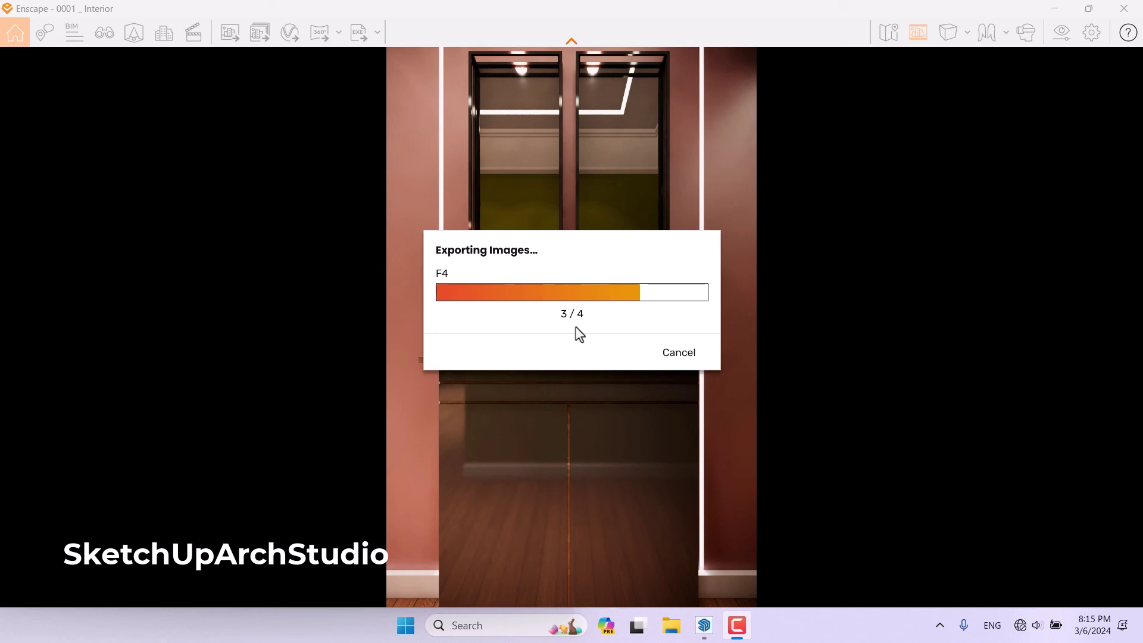
{"action": "mouse_move", "coordinate": [738, 623]}
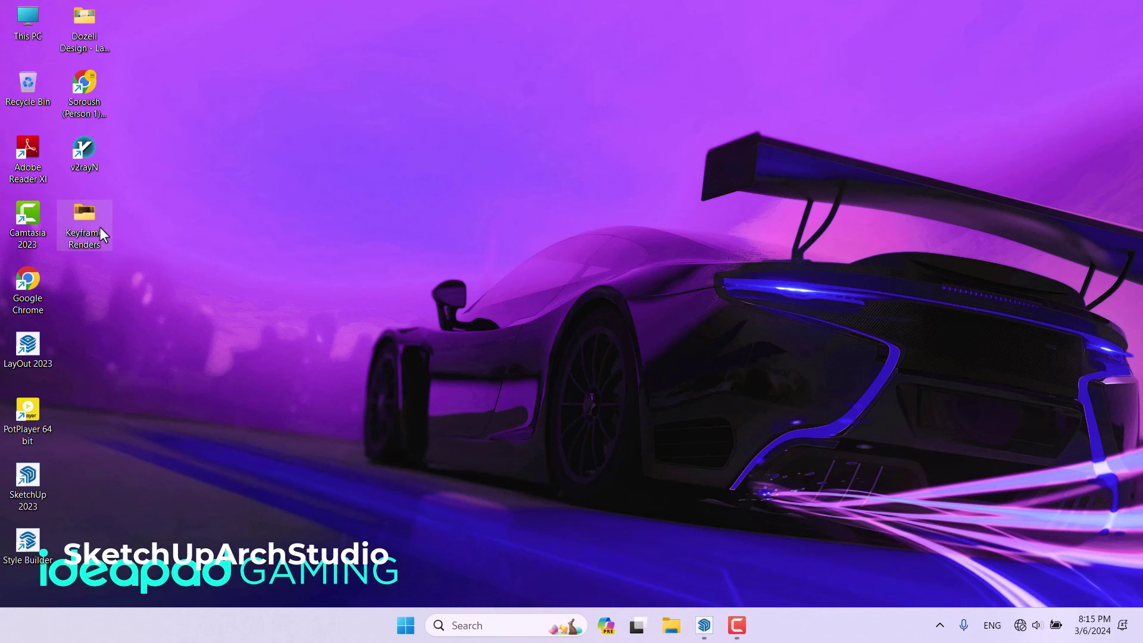
Open the Keyframe Renders folder on the desktop and view the exported F1 render in the image viewer
{"action": "double_click", "coordinate": [99, 227]}
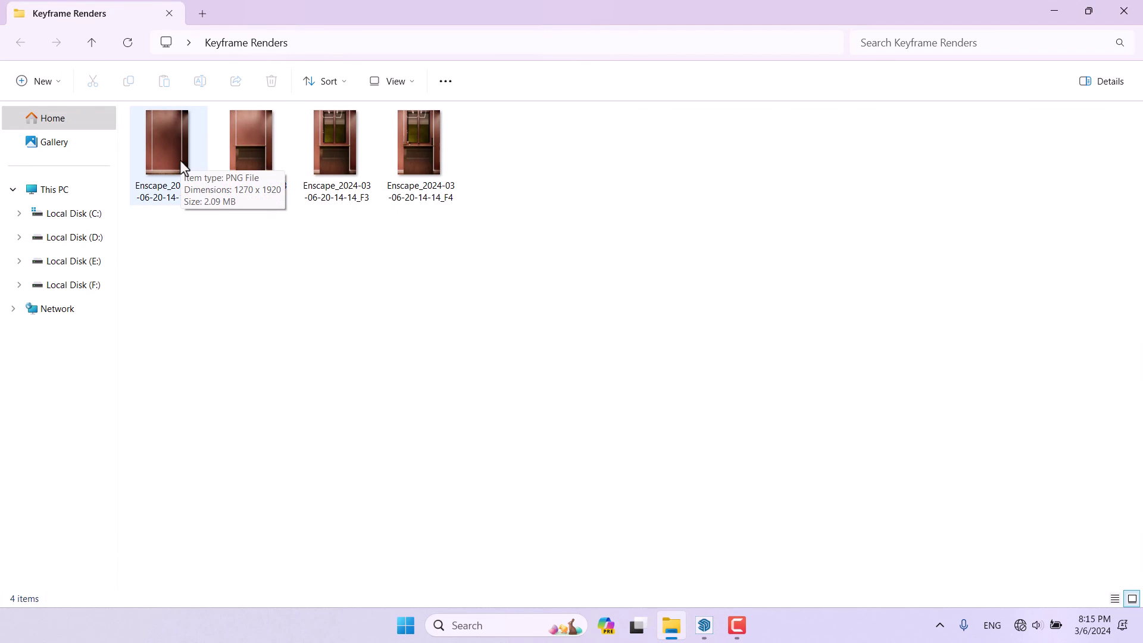
{"action": "left_click", "coordinate": [181, 162]}
{"action": "double_click", "coordinate": [180, 160]}
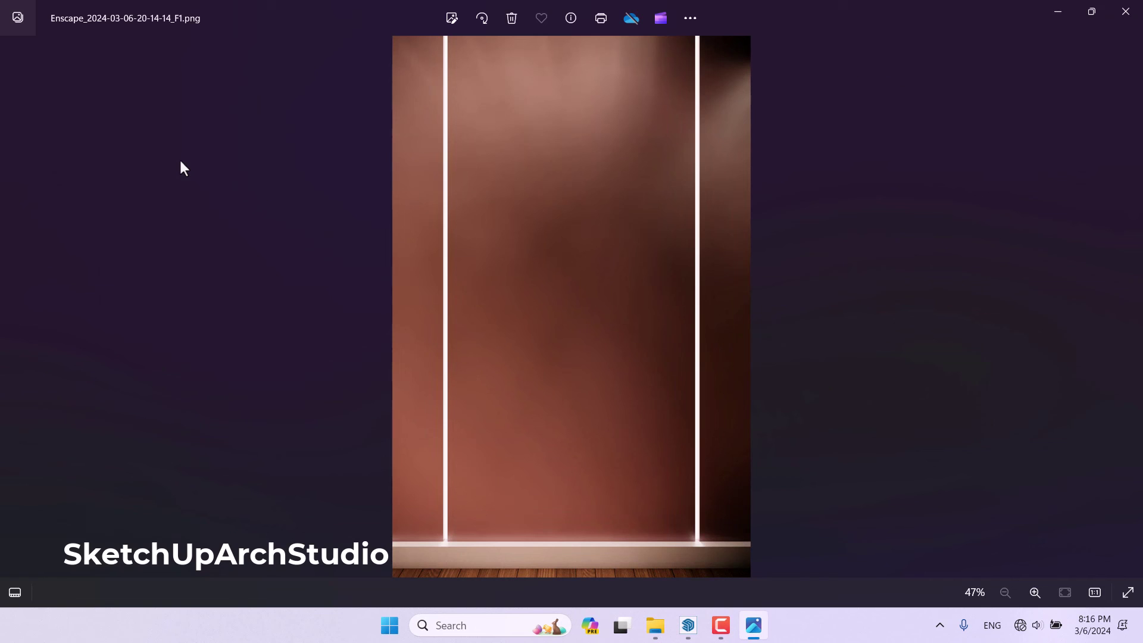
Compare the exported renders F1 through F4 in sequence, inspect F4 more closely, and close the image viewer
{"action": "key", "text": "Right"}
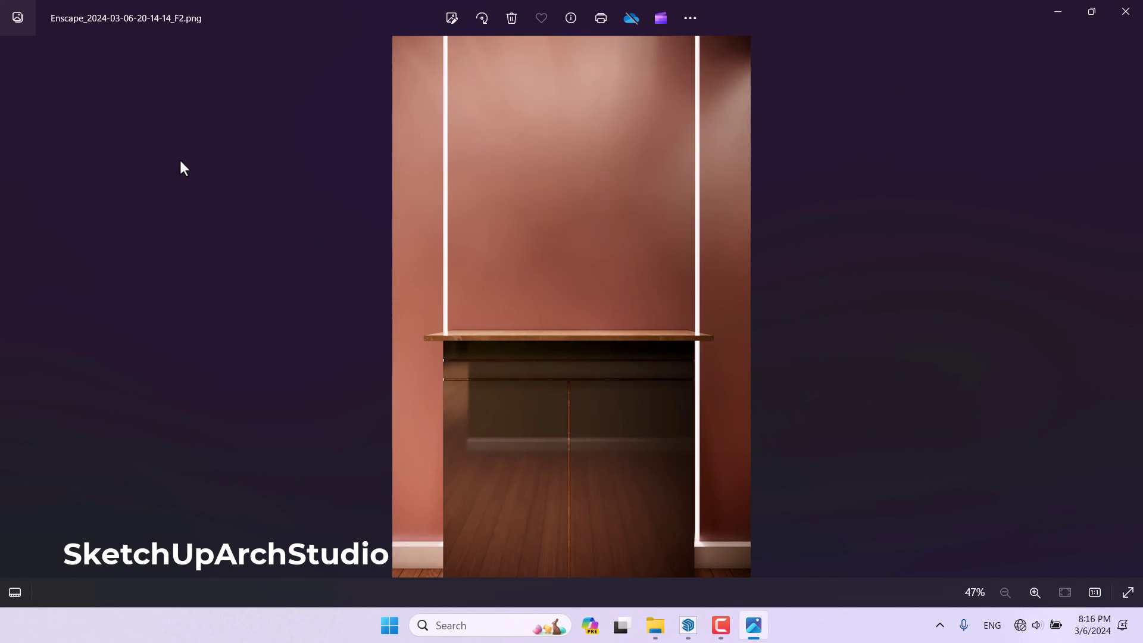
{"action": "key", "text": "Left"}
{"action": "key", "text": "Right"}
{"action": "key", "text": "Right"}
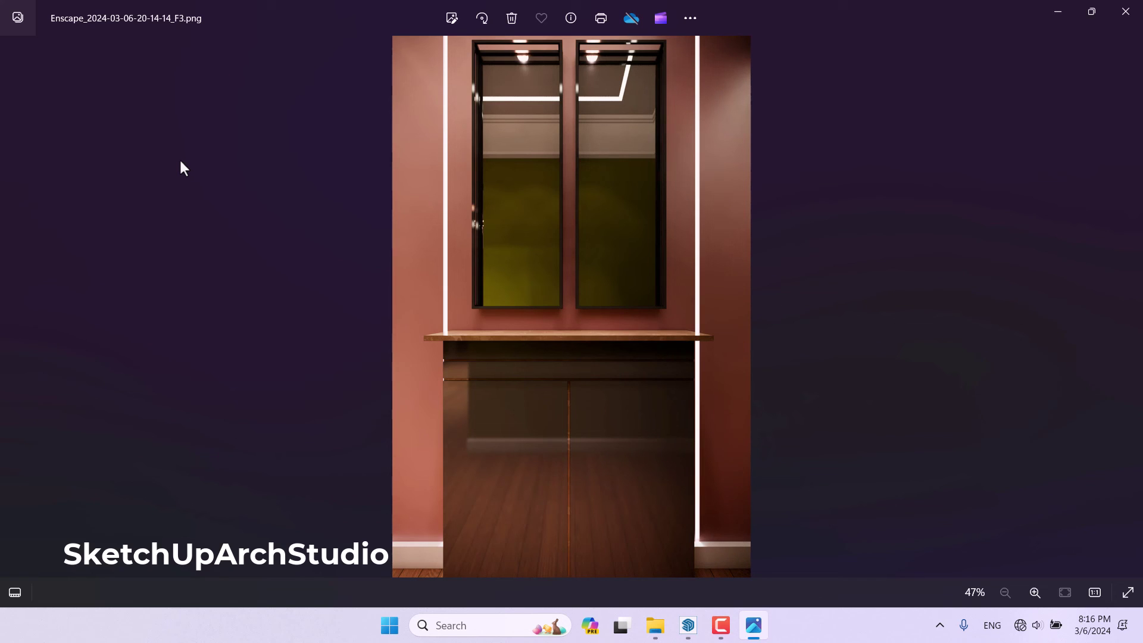
{"action": "key", "text": "Right"}
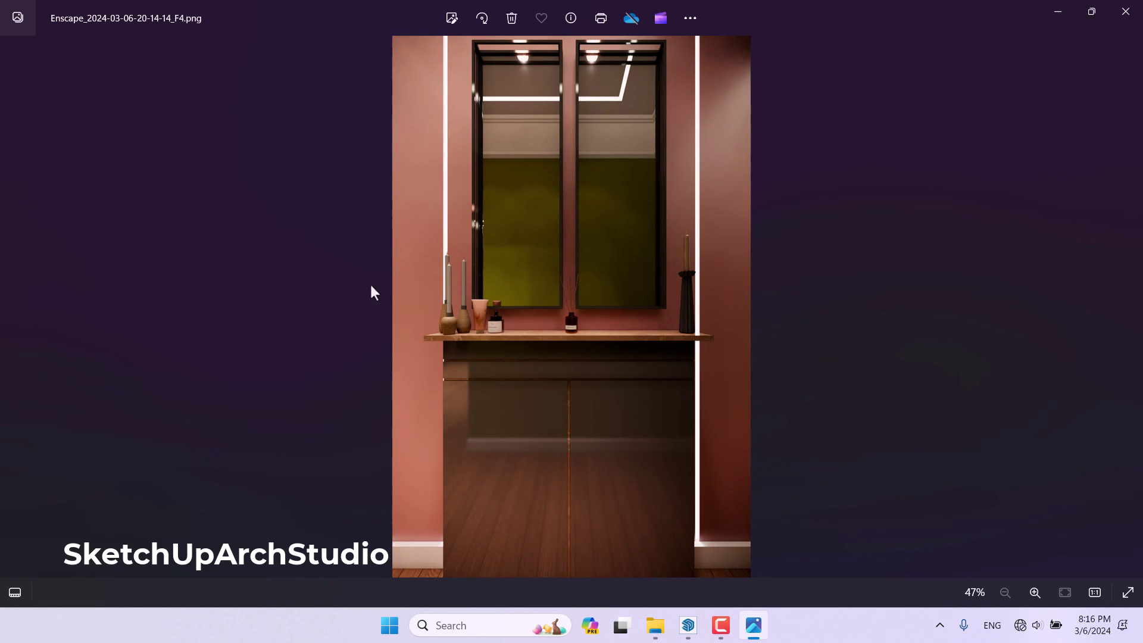
{"action": "scroll", "coordinate": [523, 324], "scroll_direction": "up", "scroll_amount": 3}
{"action": "scroll", "coordinate": [524, 325], "scroll_direction": "down", "scroll_amount": 2}
{"action": "scroll", "coordinate": [522, 322], "scroll_direction": "down", "scroll_amount": 1}
{"action": "key", "text": "alt+F4"}
{"action": "left_click", "coordinate": [540, 321]}
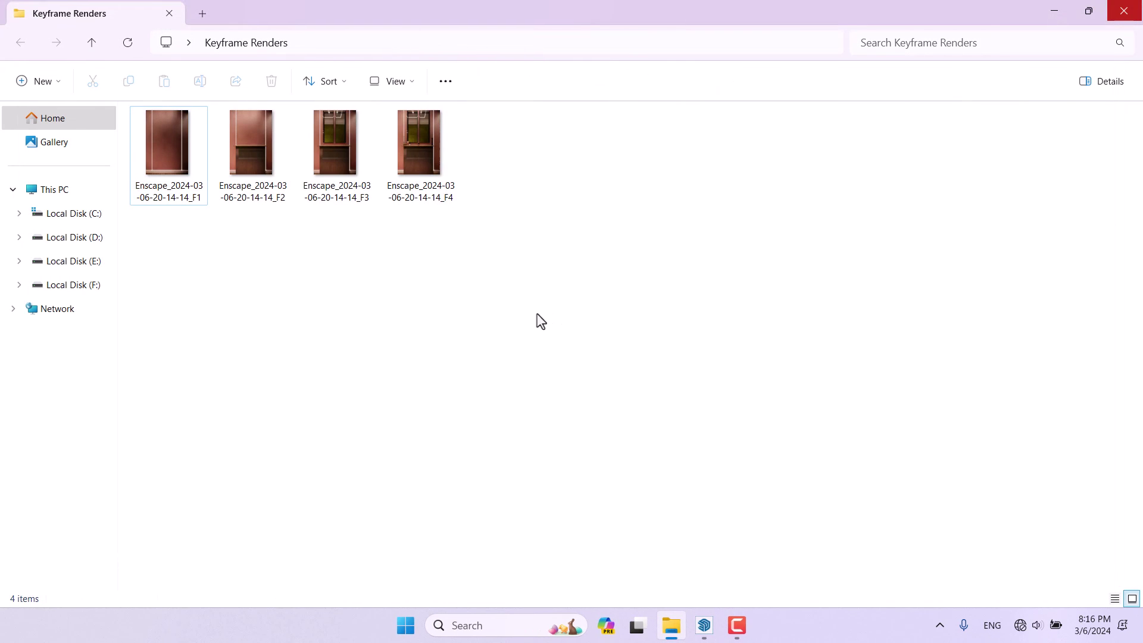
Switch back from the Keyframe Renders folder to the Enscape window
{"action": "mouse_move", "coordinate": [717, 636]}
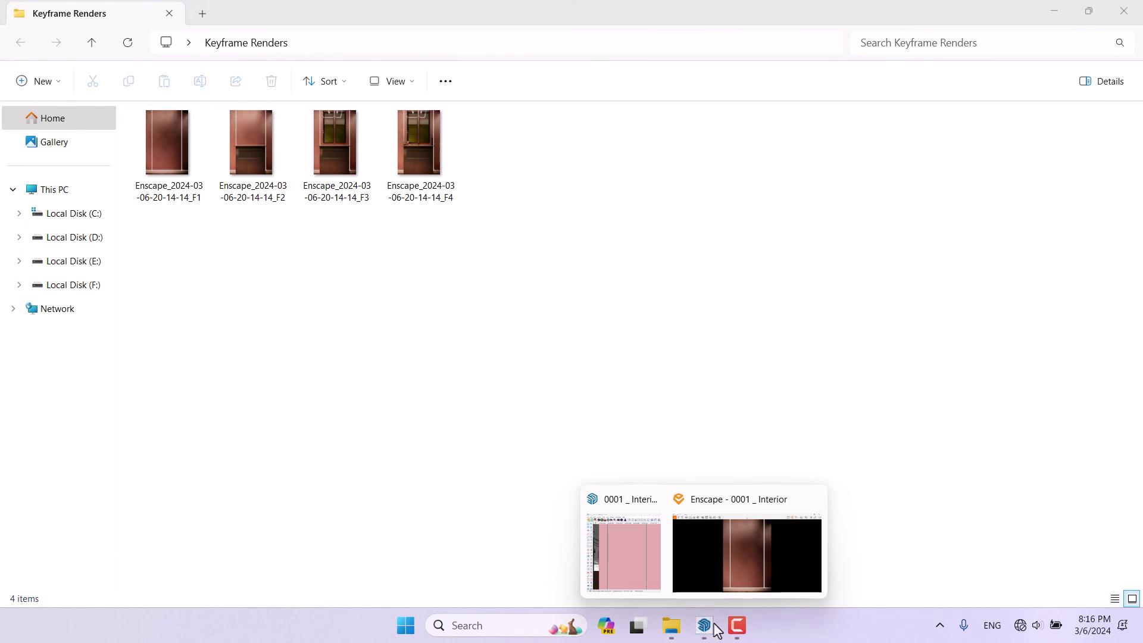
{"action": "left_click", "coordinate": [639, 569]}
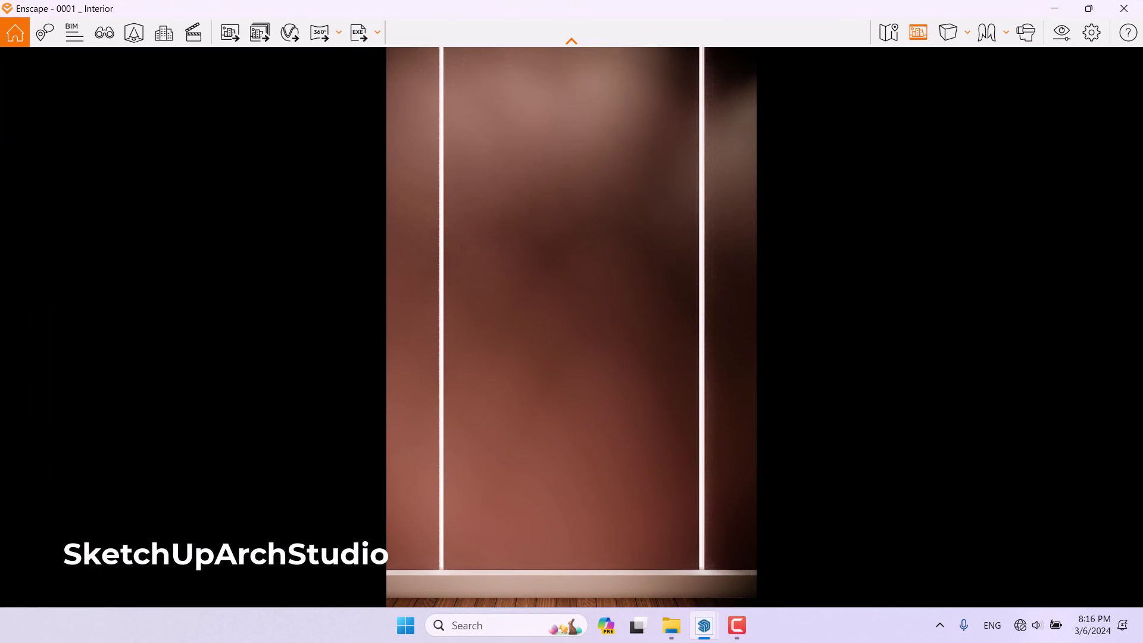